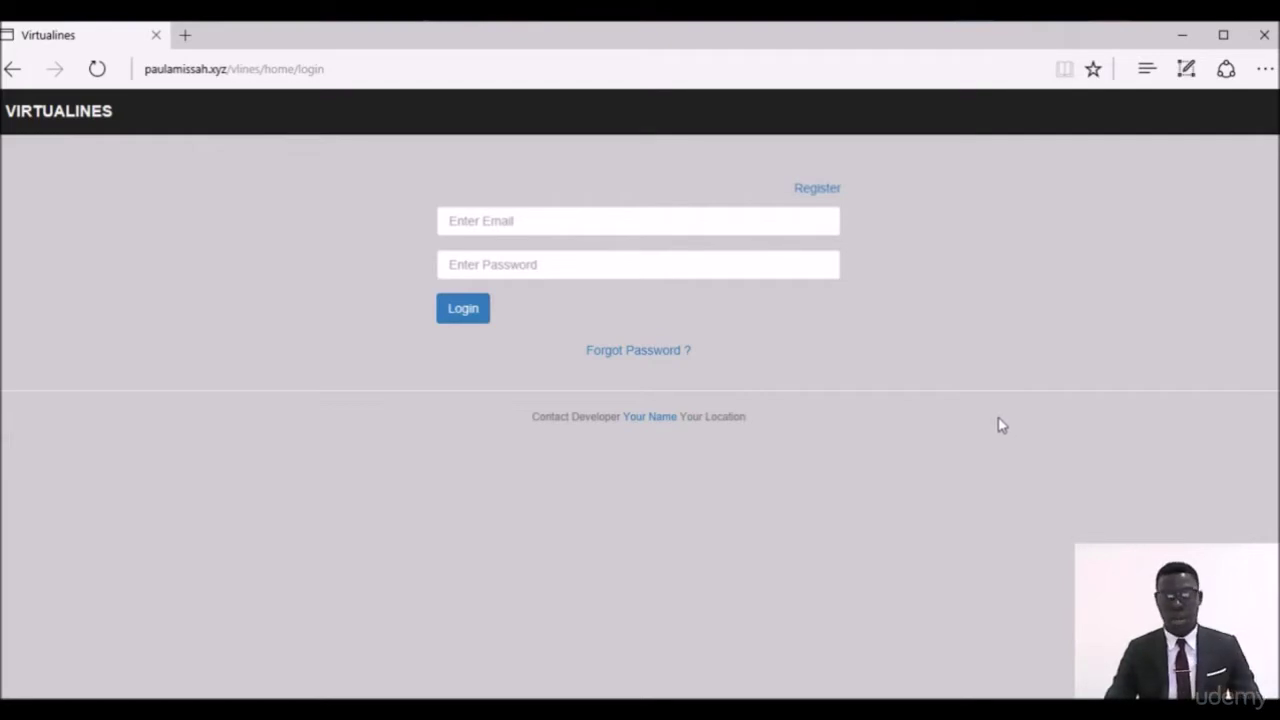
Open the registration form after briefly visiting the login and password-reset pages, then select the Full Name field
left_click(817, 190)
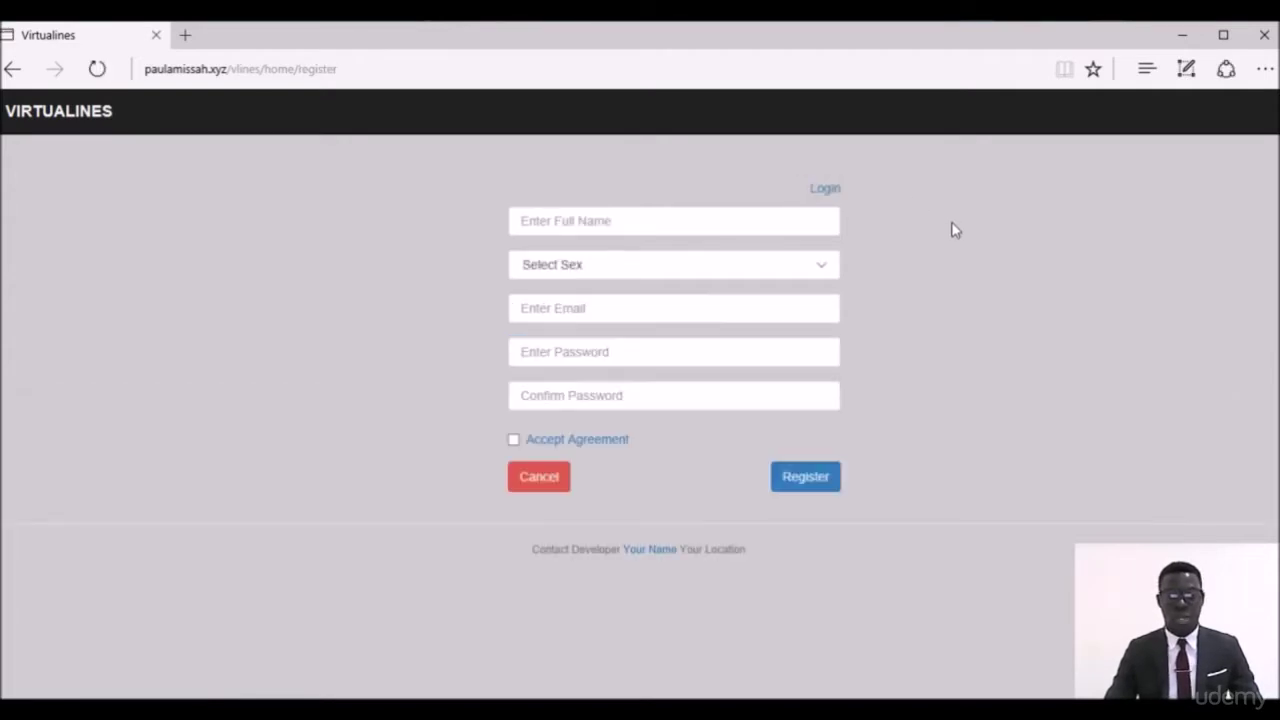
left_click(825, 192)
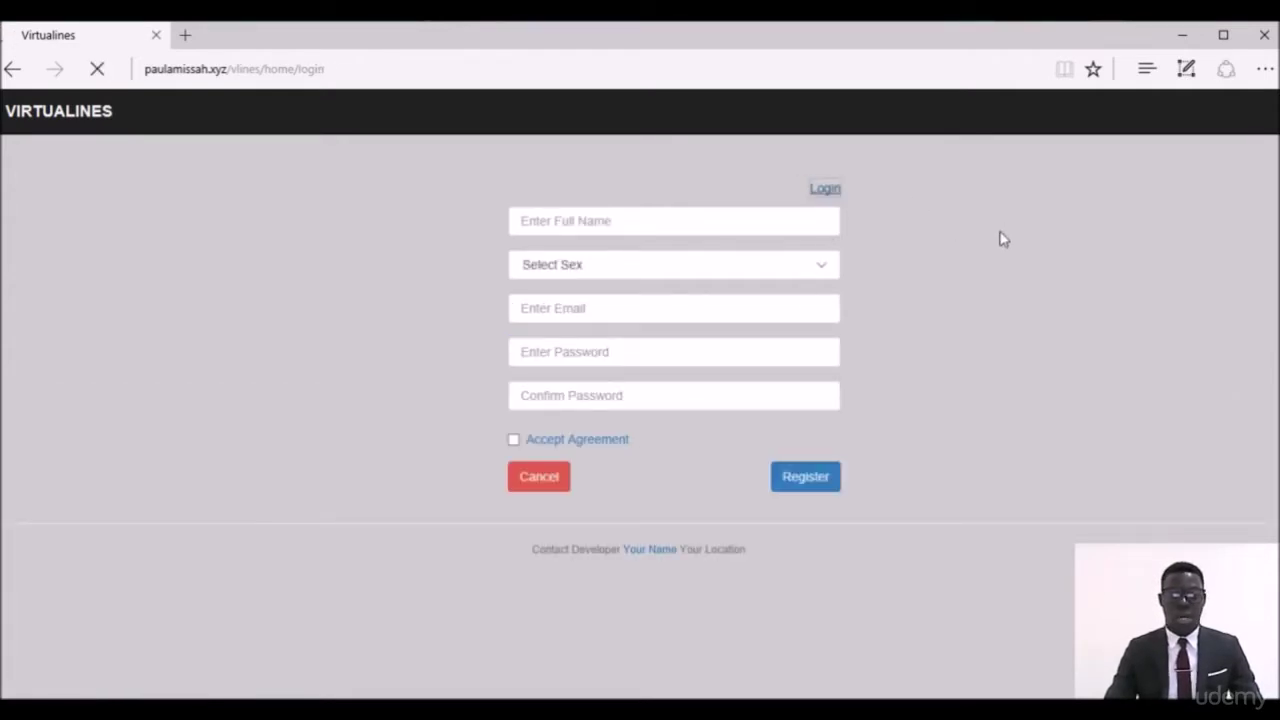
left_click(623, 352)
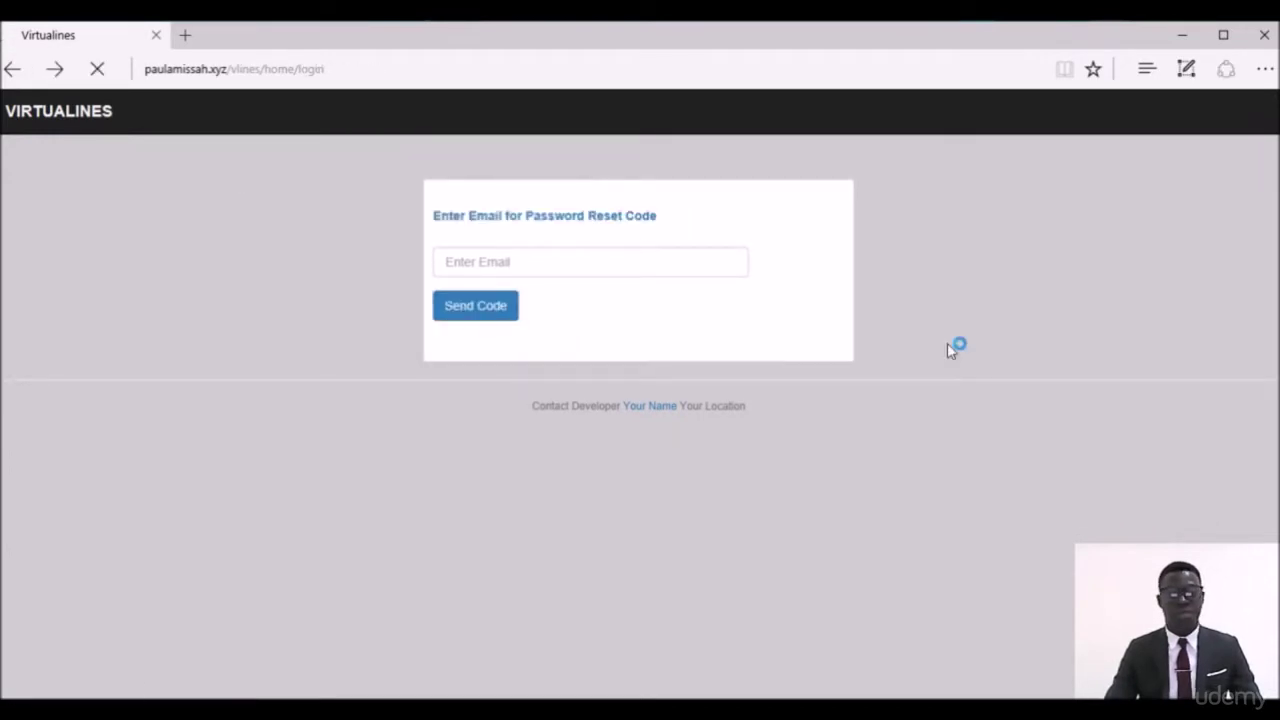
left_click(818, 190)
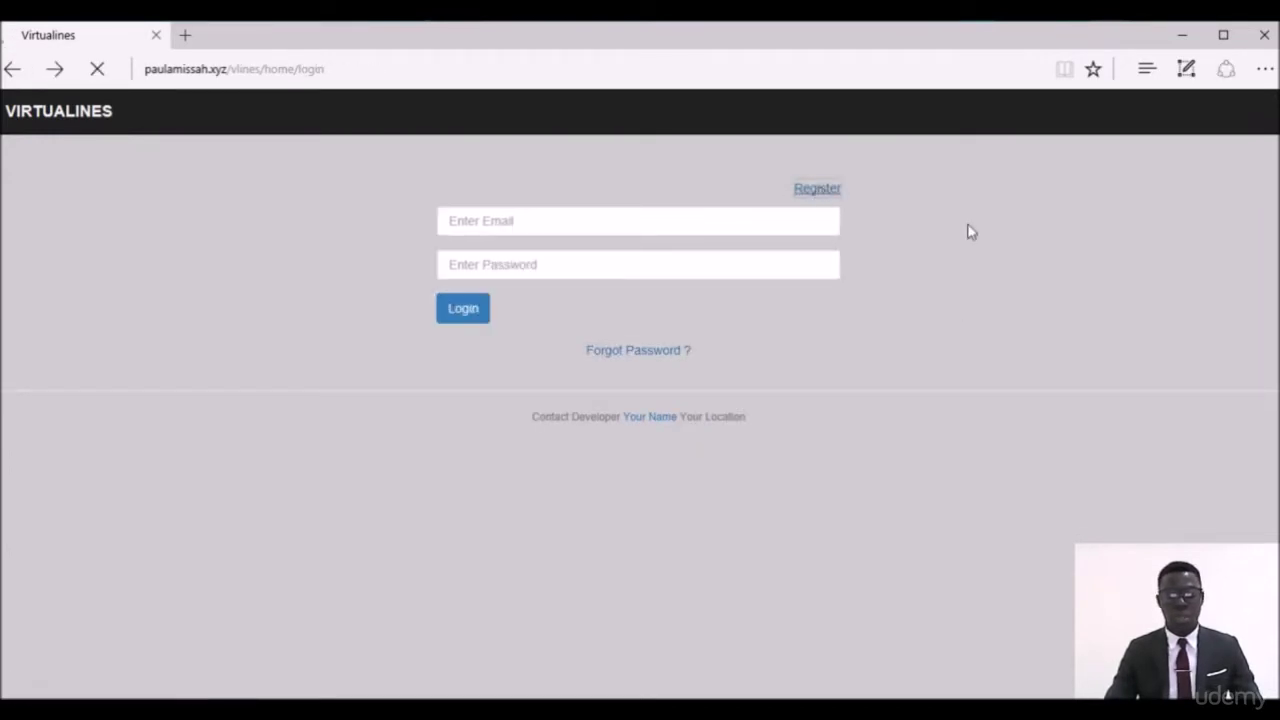
left_click(667, 220)
key("Escape")
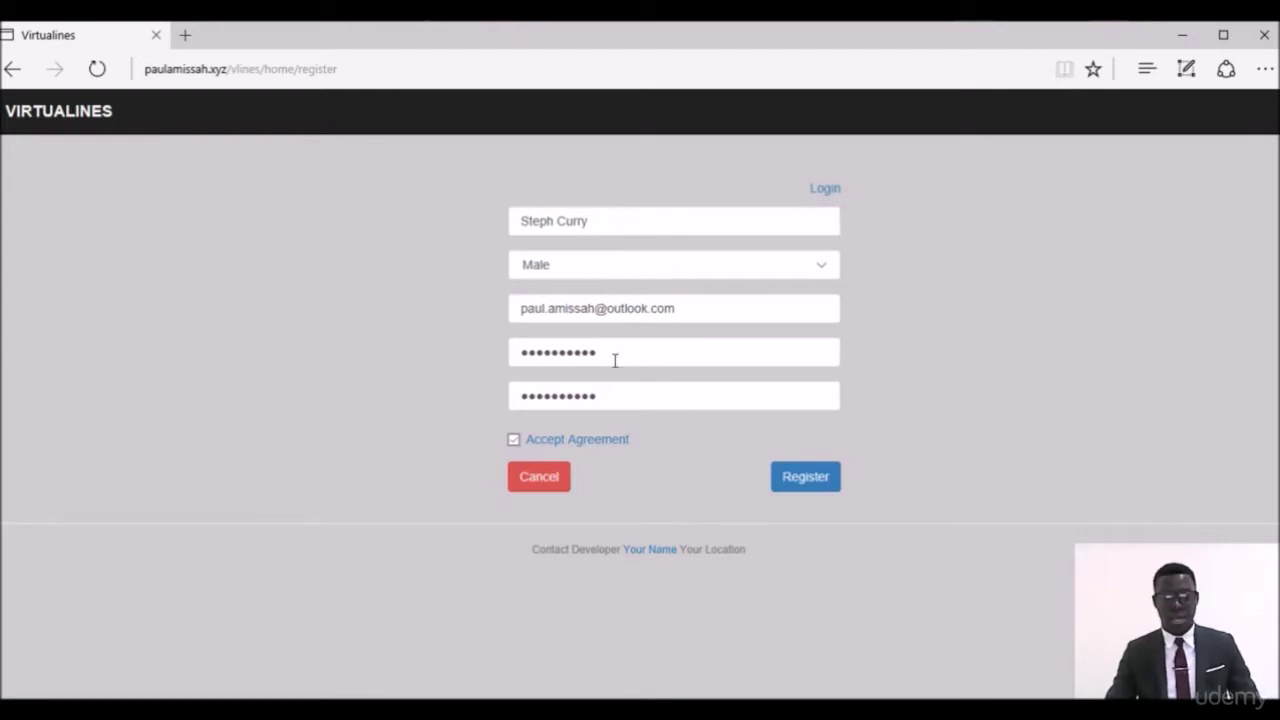
Submit the registration, then log in with the new account's email and password
left_click(808, 478)
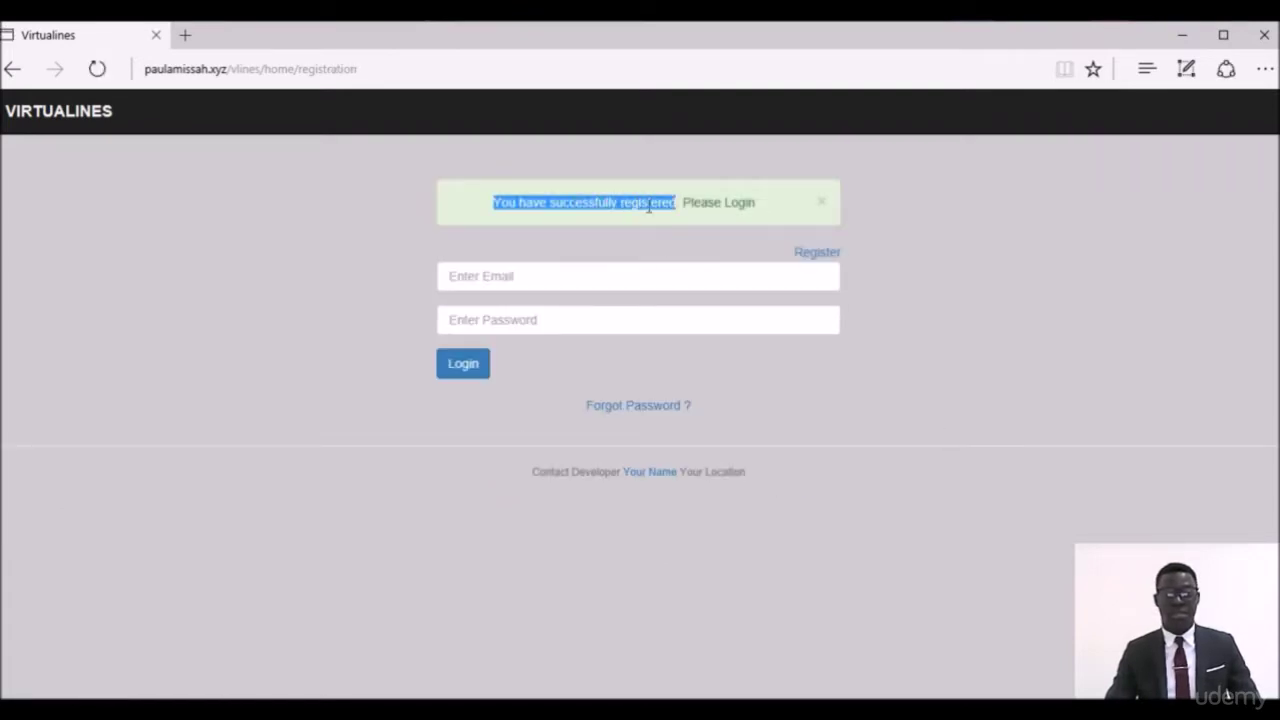
left_click(622, 271)
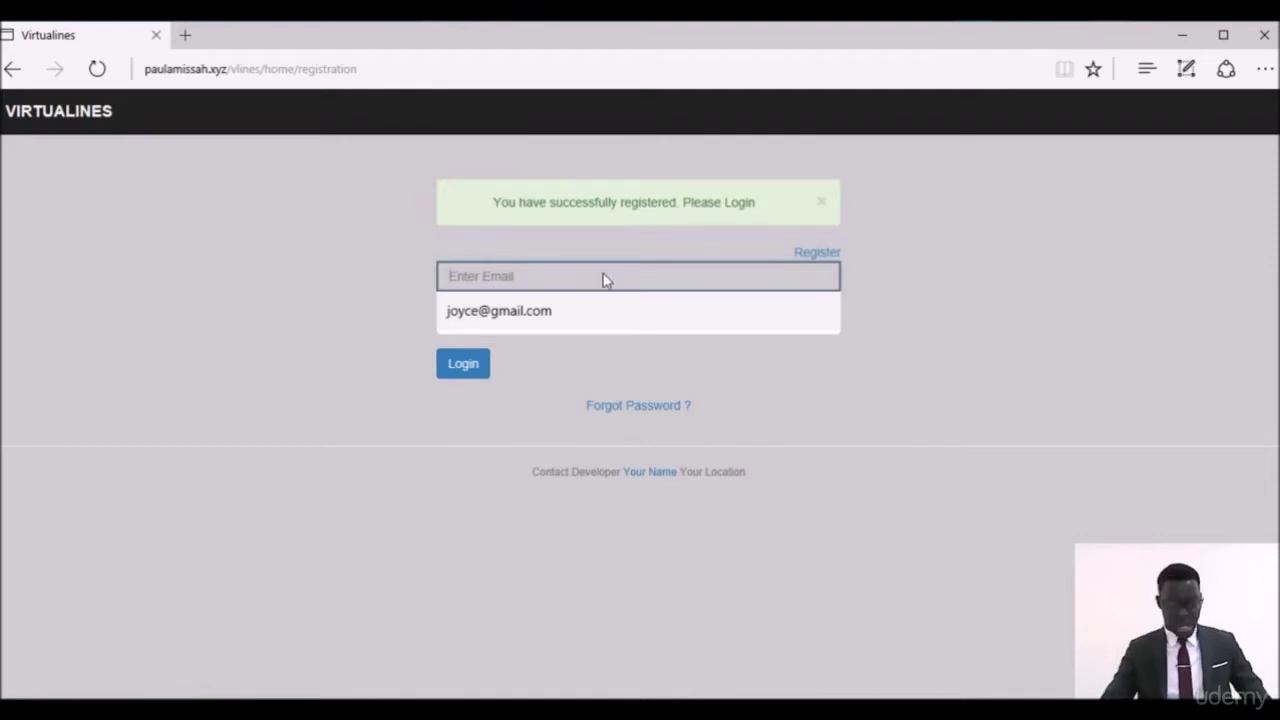
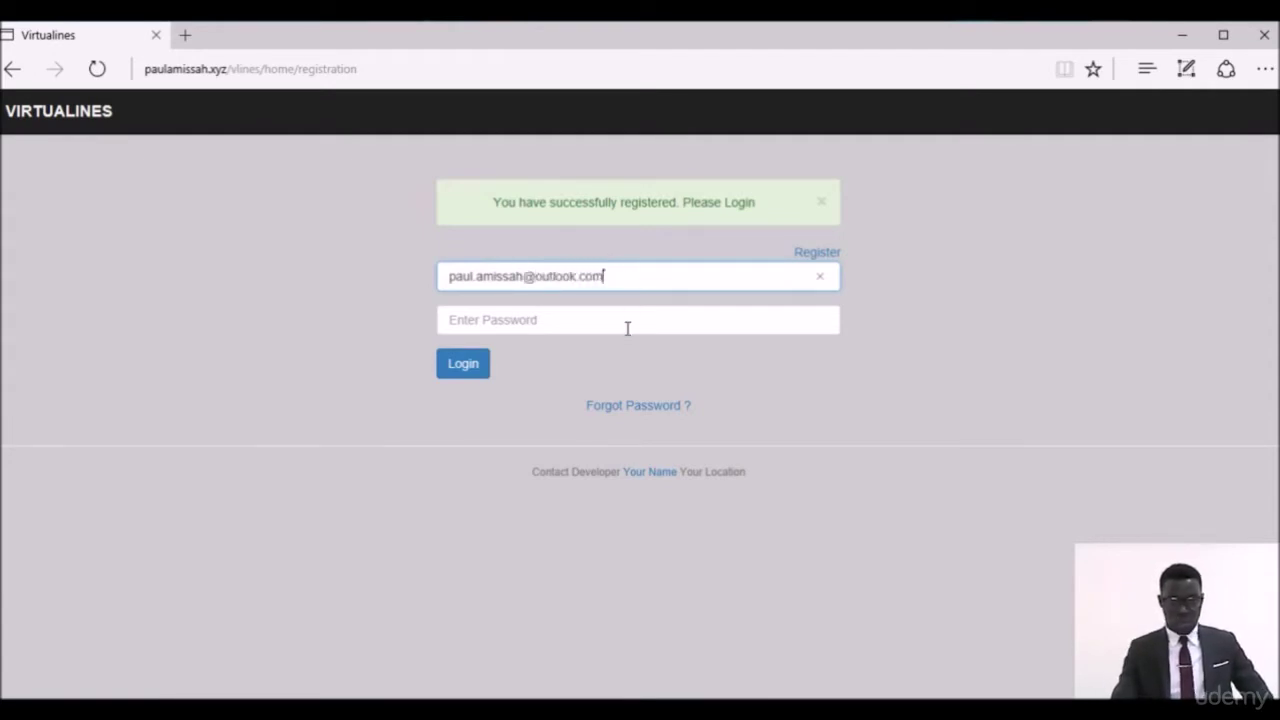
left_click(627, 326)
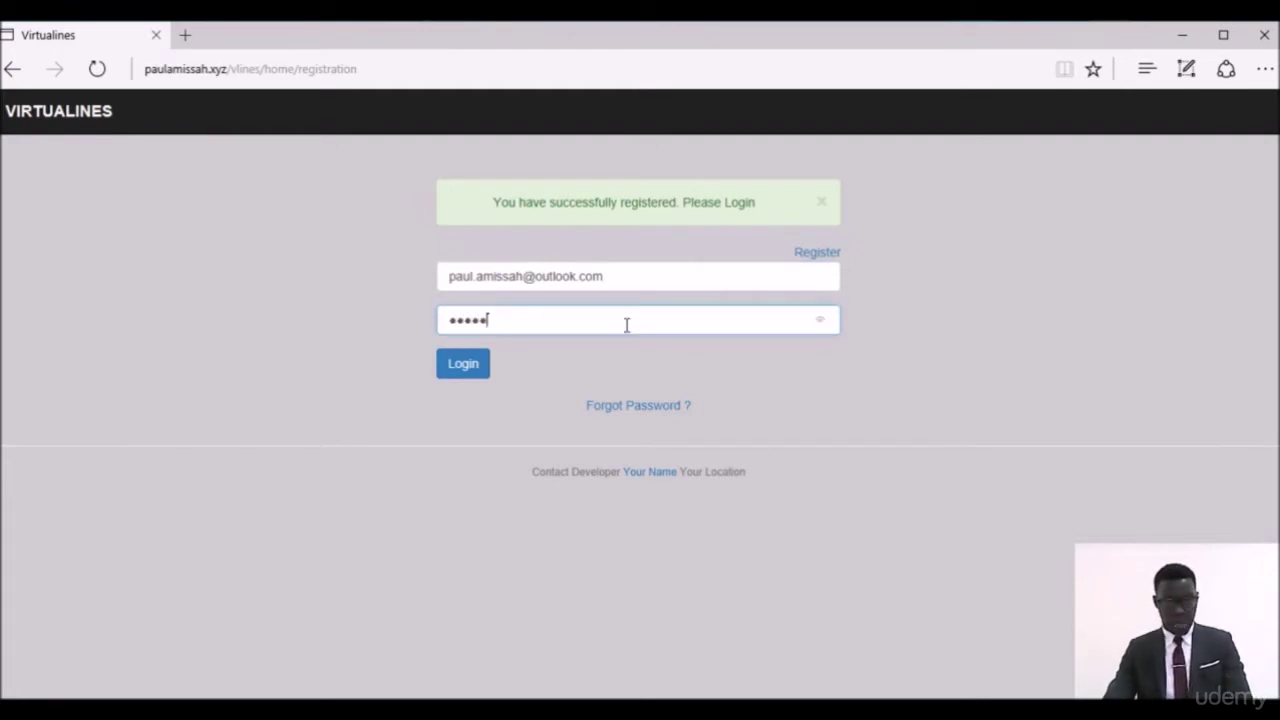
left_click(463, 363)
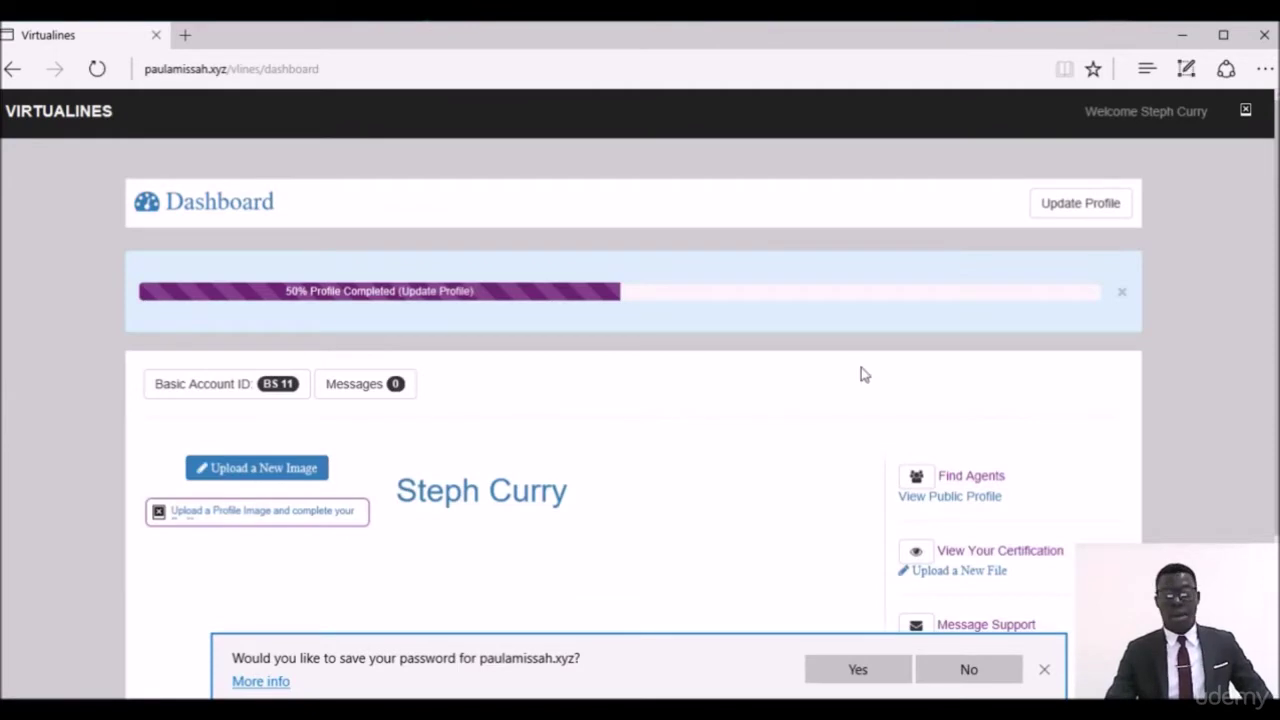
Accept Edge's prompt to save the Virtualines password
scroll(1012, 445, "down", 1)
scroll(1020, 450, "up", 1)
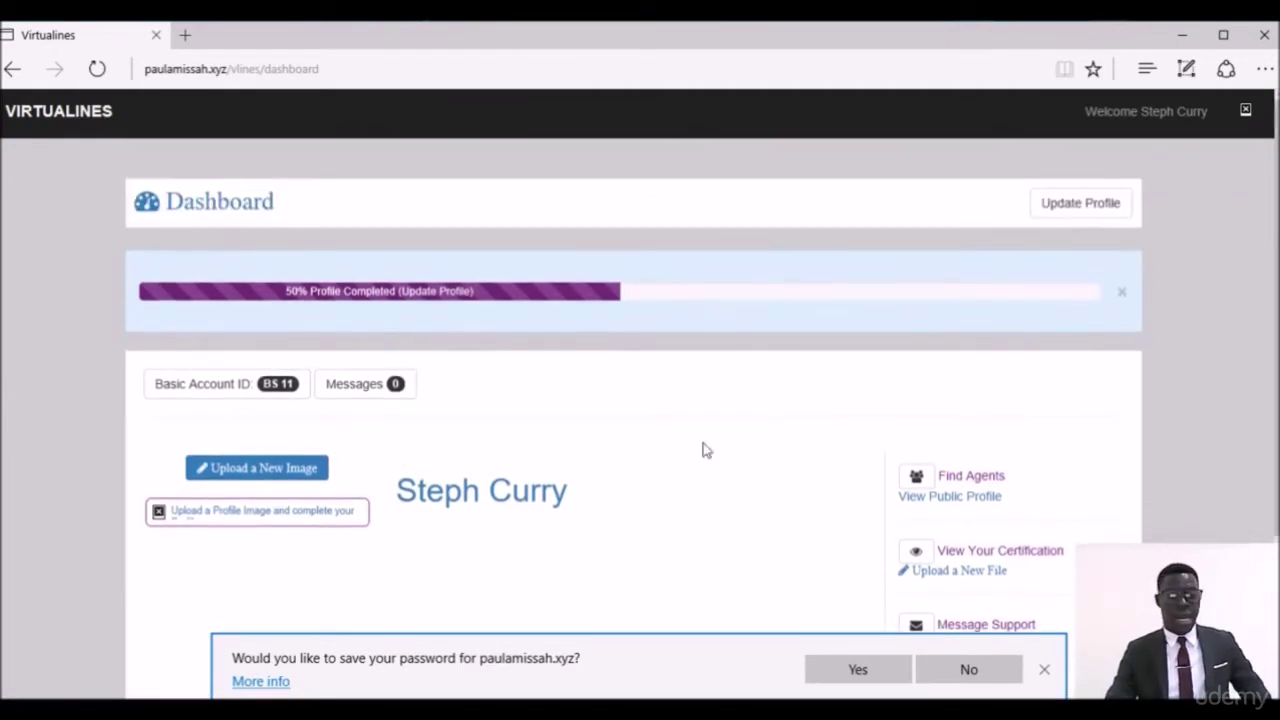
left_click(860, 669)
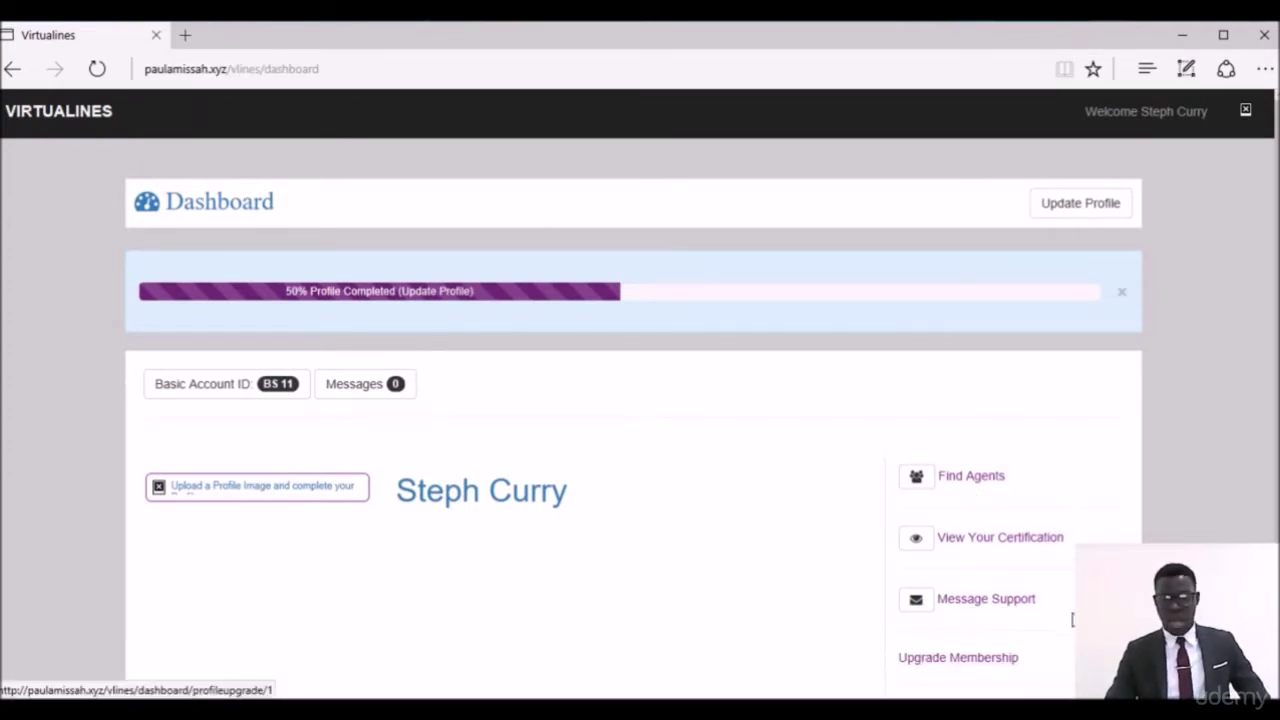
Scroll over the dashboard and bring up the profile update form
scroll(1184, 470, "down", 2)
scroll(1184, 470, "up", 1)
scroll(1183, 477, "up", 1)
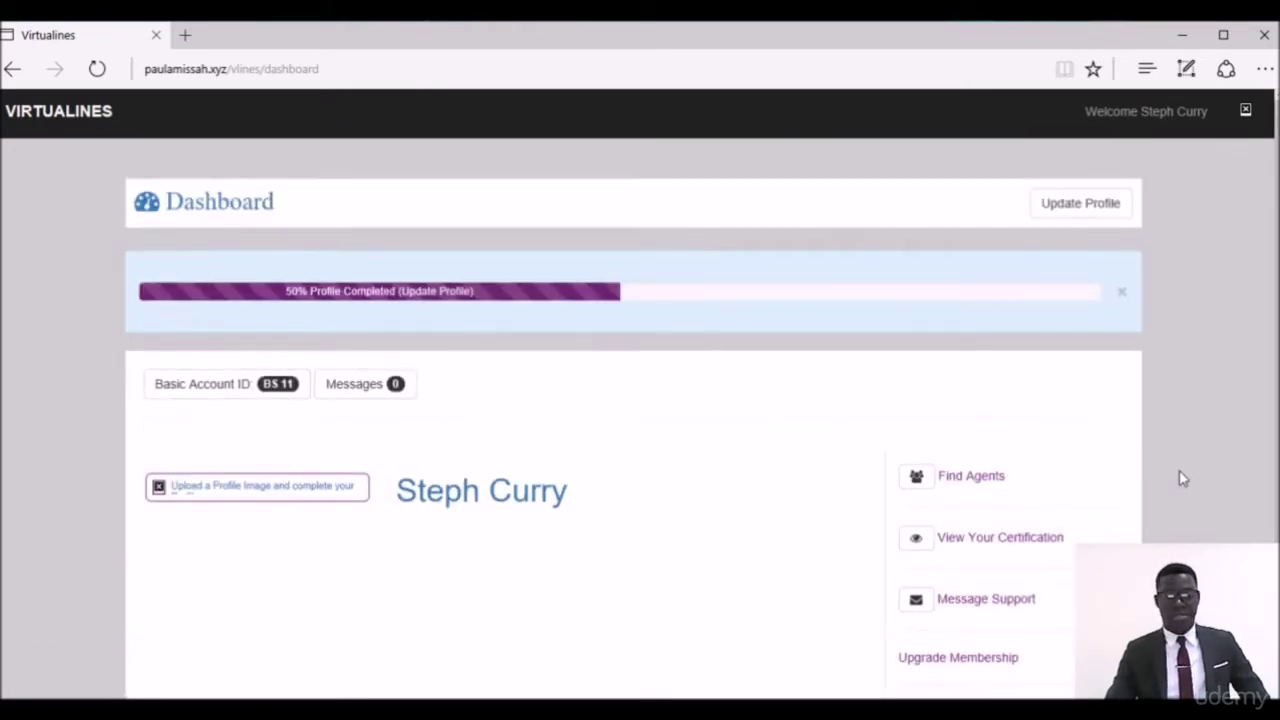
scroll(1183, 477, "down", 1)
scroll(1183, 477, "up", 1)
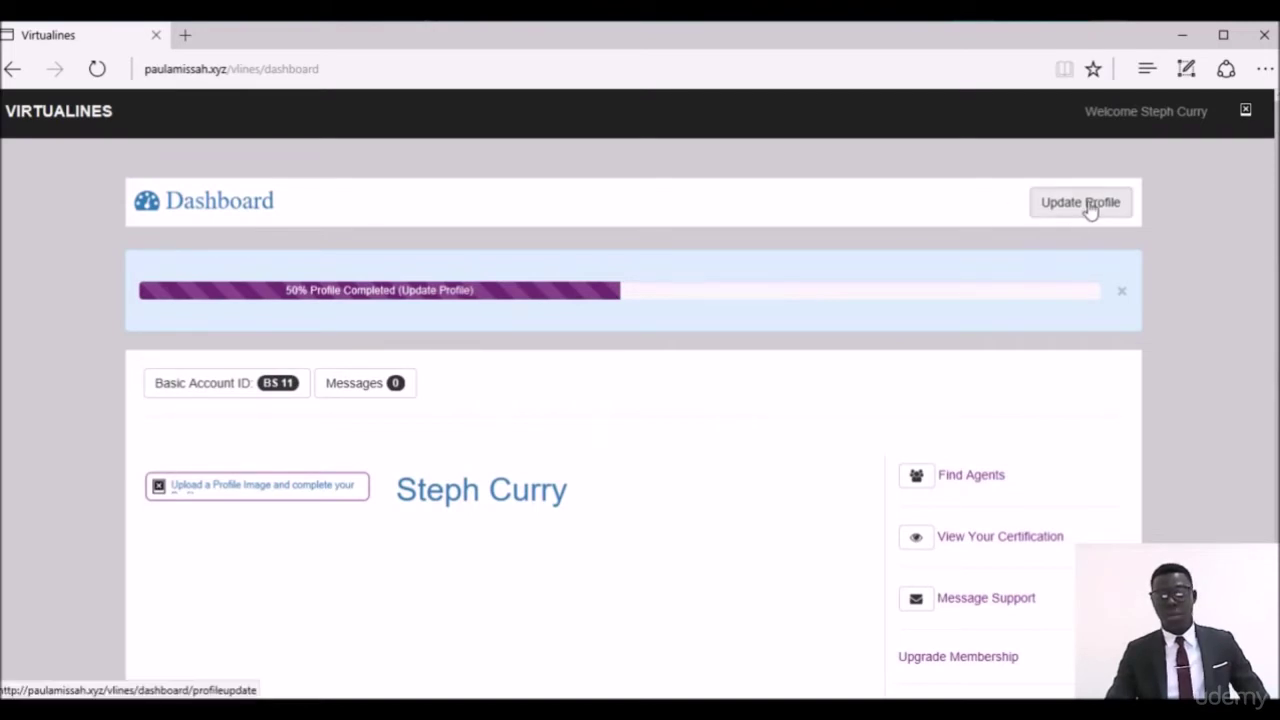
left_click(1087, 204)
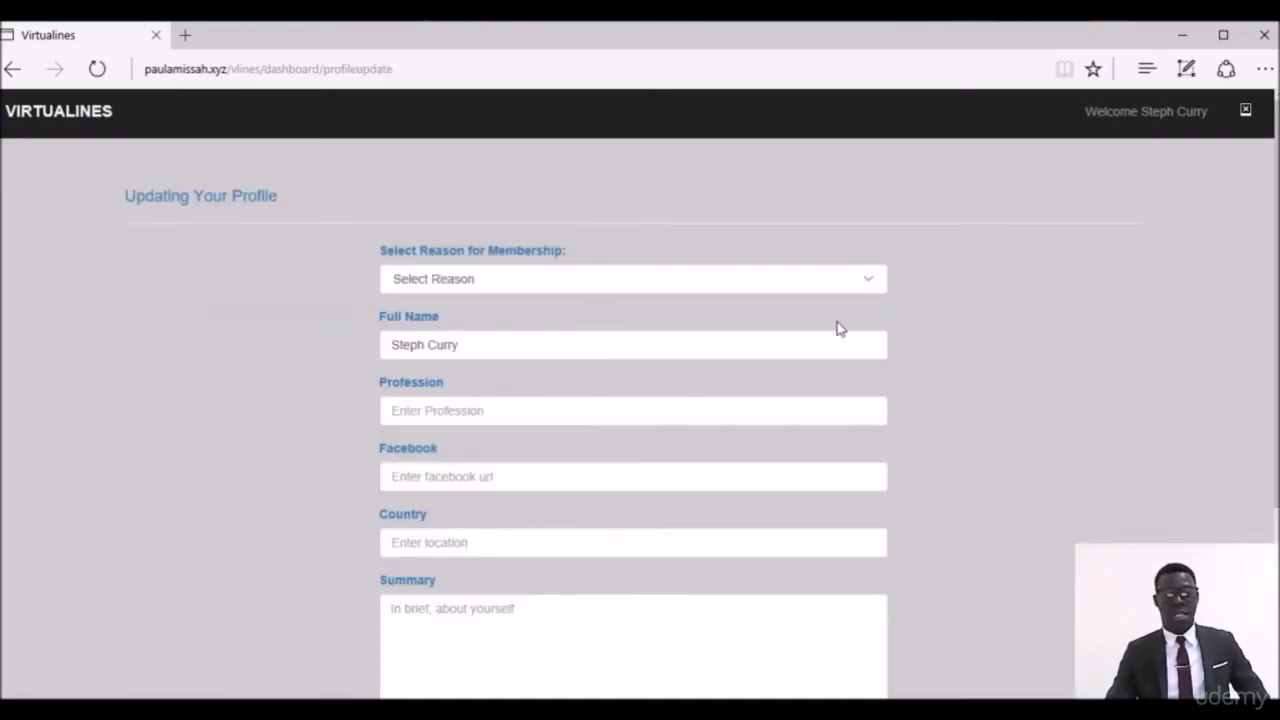
Set reason To Find Agents, profession Pharmacy Asssistant, and a suggested Facebook link
scroll(838, 329, "down", 1)
left_click(831, 190)
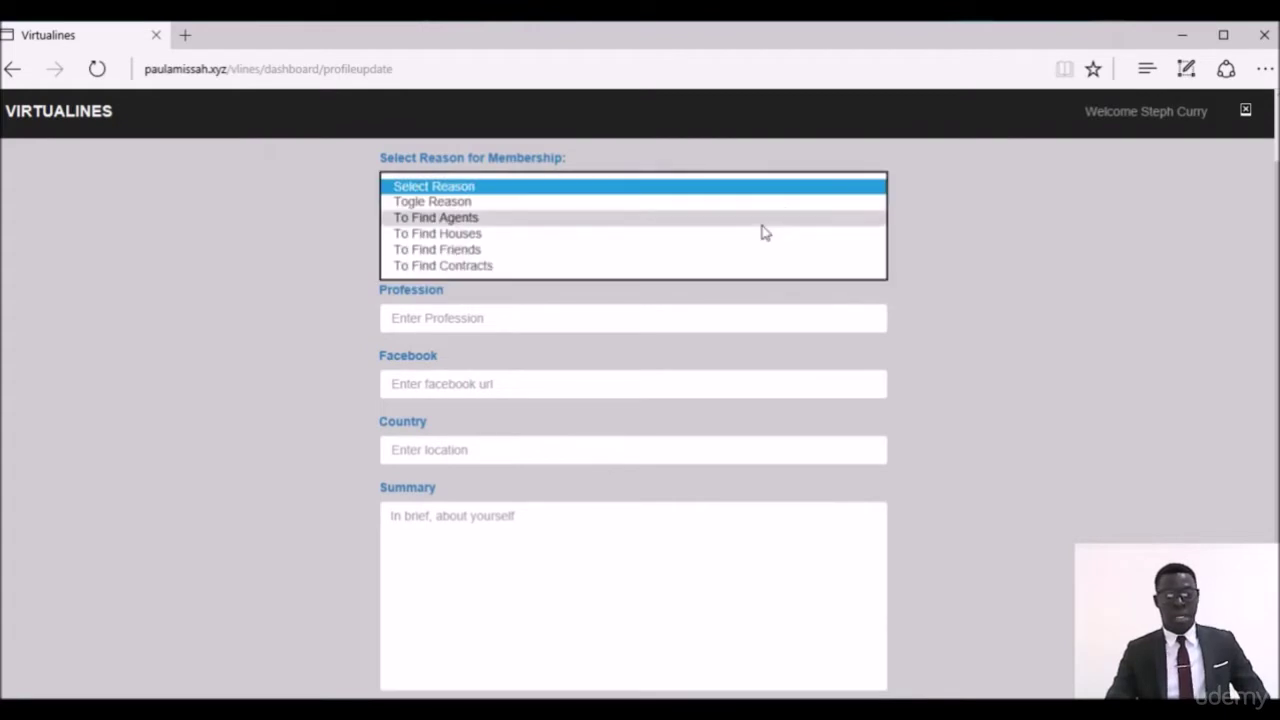
left_click(762, 219)
left_click(655, 317)
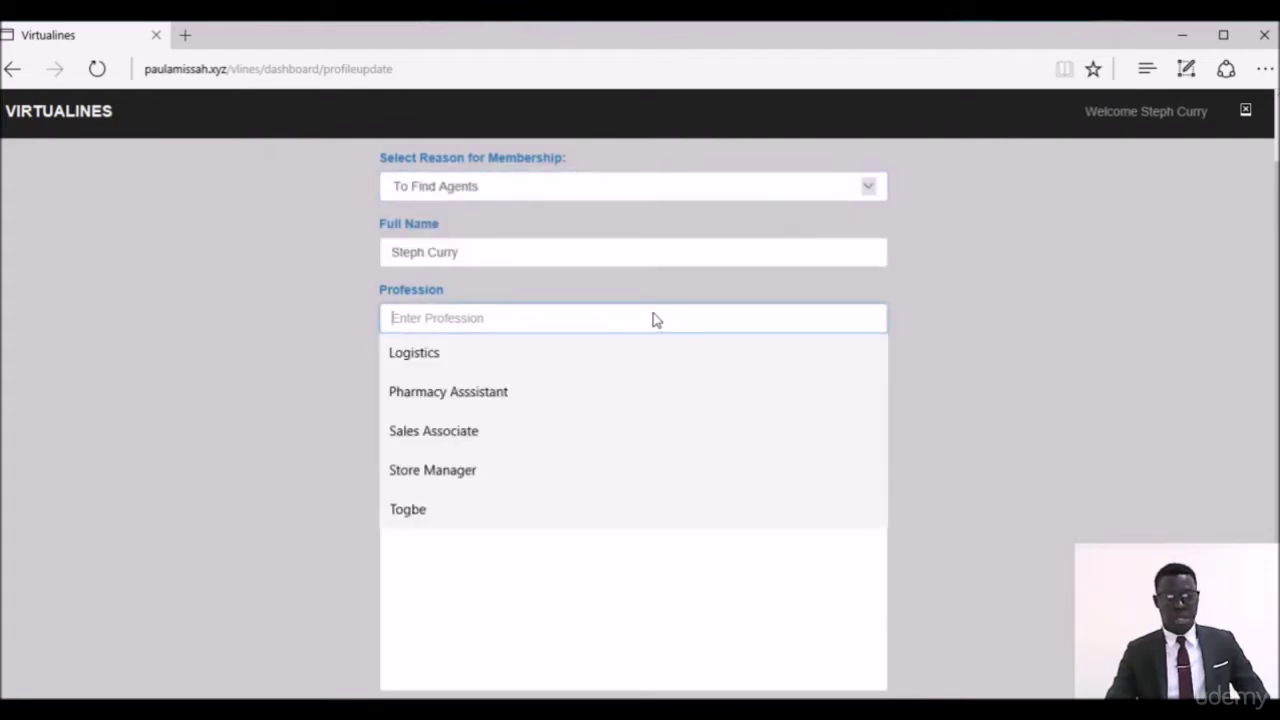
left_click(590, 391)
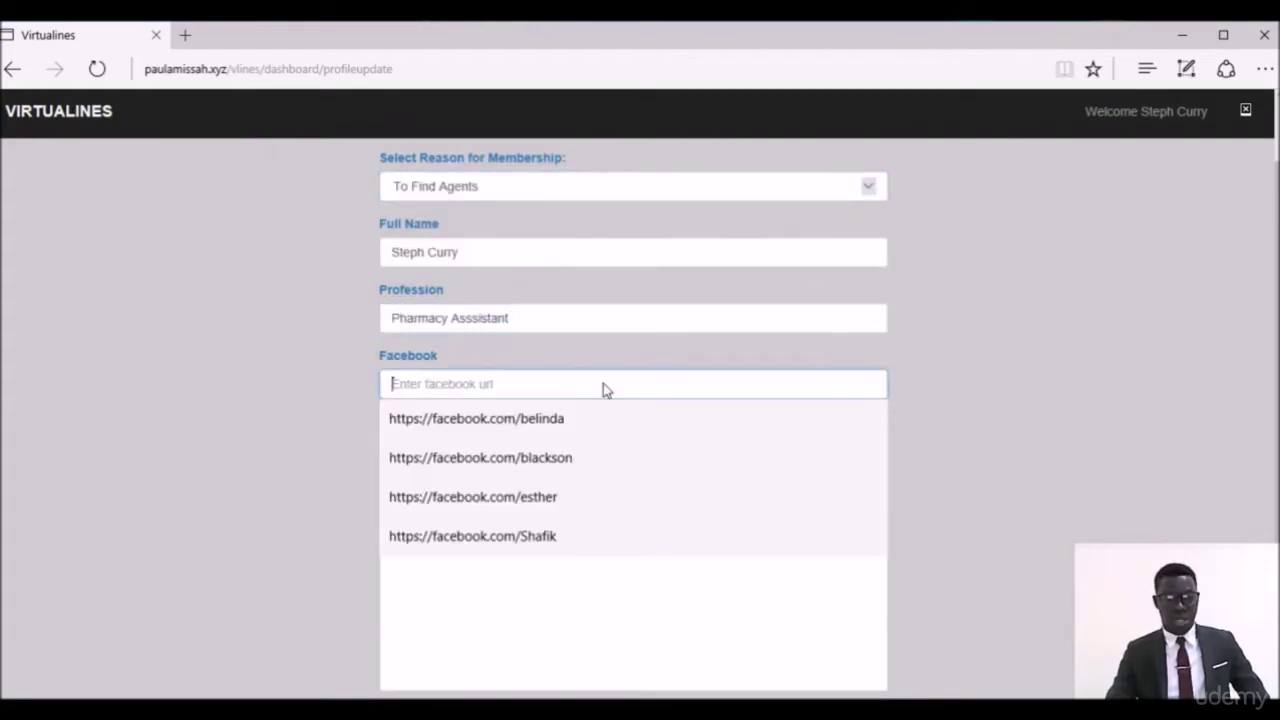
left_click(616, 498)
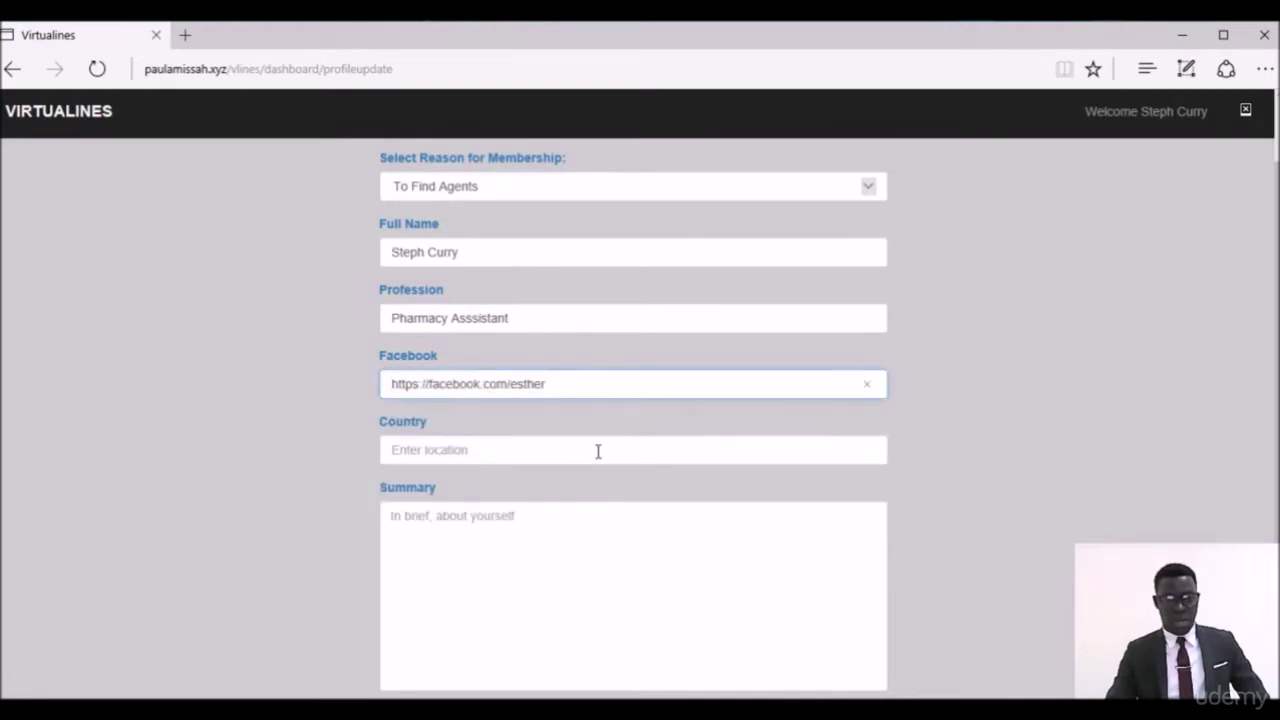
Enter country UAE, paste a summary, and save the profile
left_click(598, 451)
type("UAE")
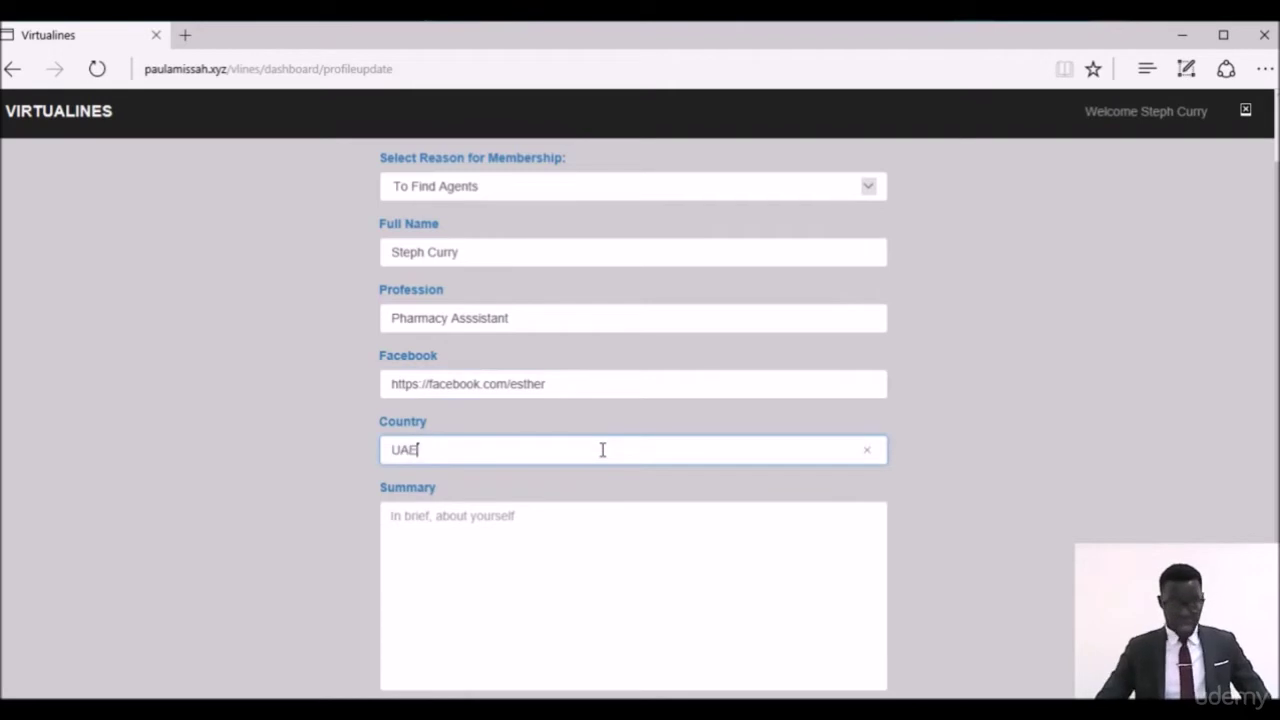
left_click(1032, 458)
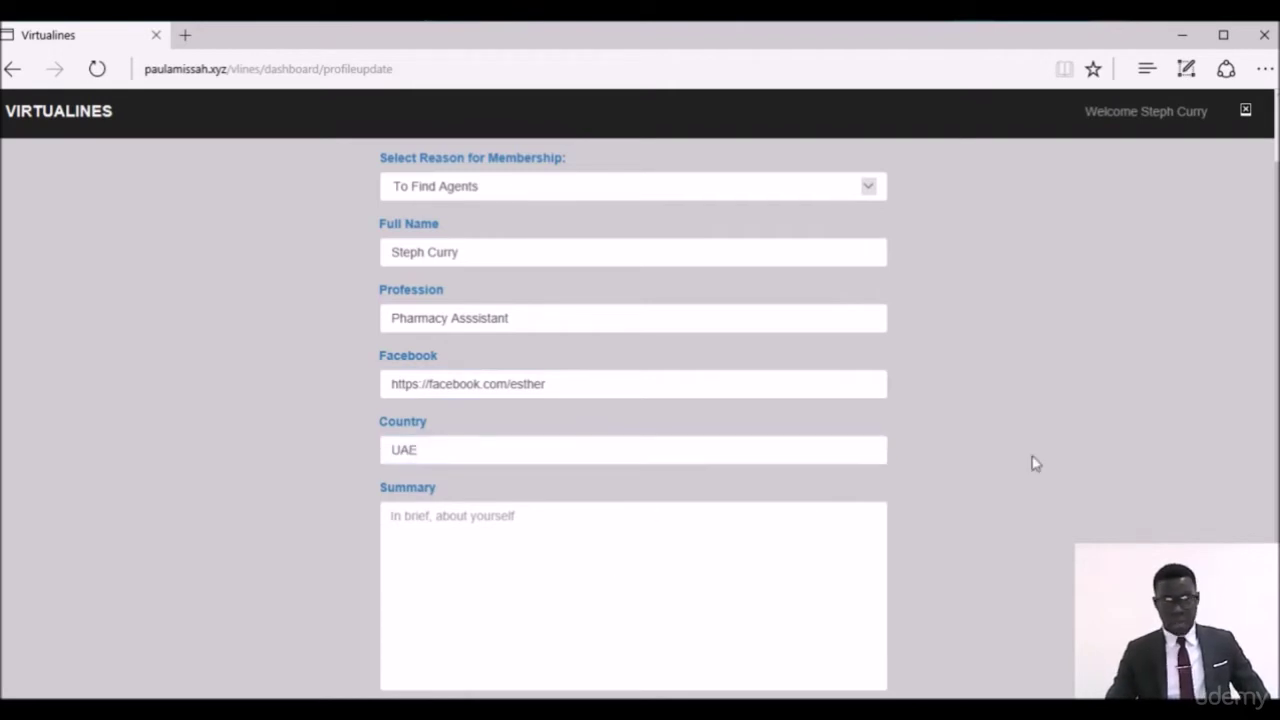
left_click_drag(383, 158, 566, 160)
key("ctrl+c")
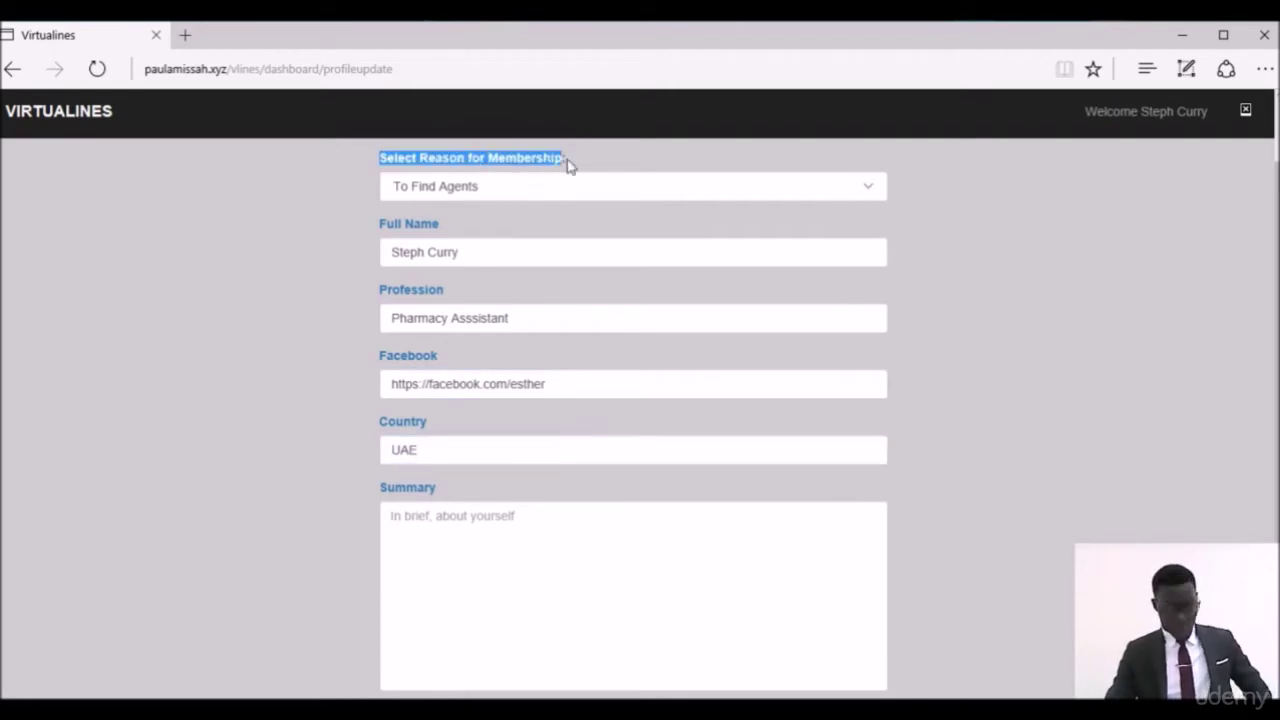
left_click(520, 557)
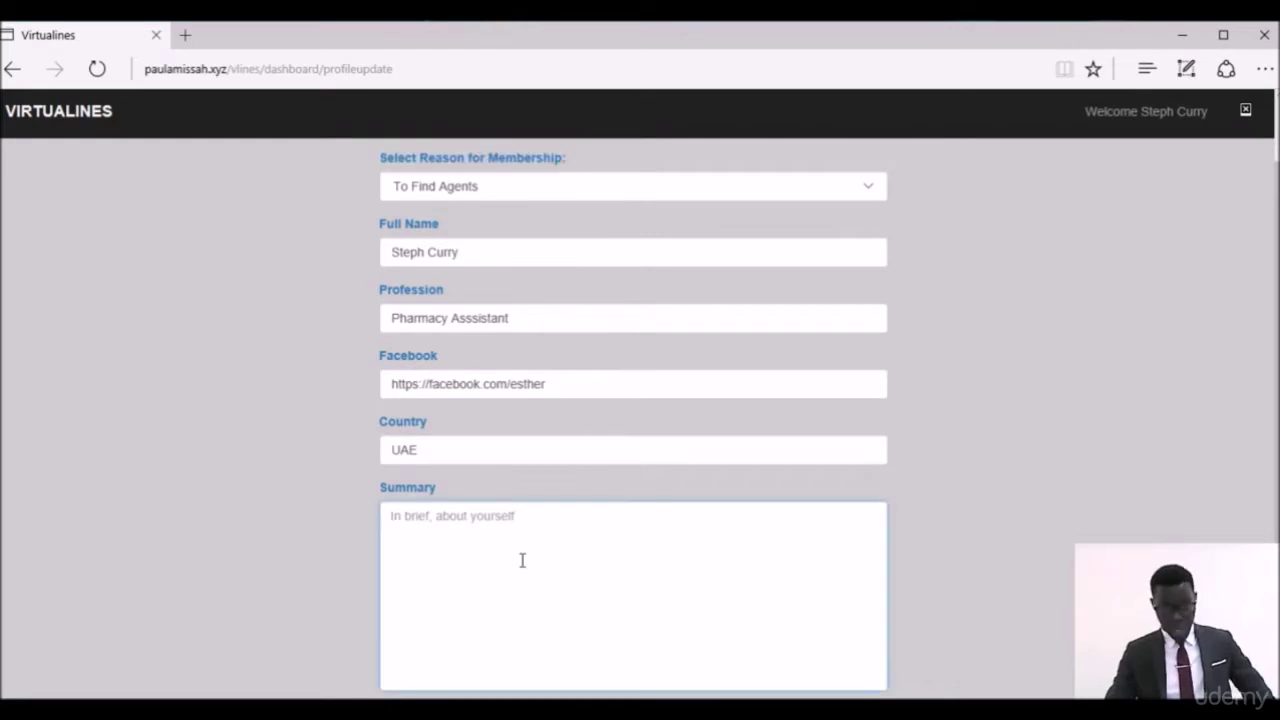
key("ctrl+v")
scroll(926, 505, "down", 2)
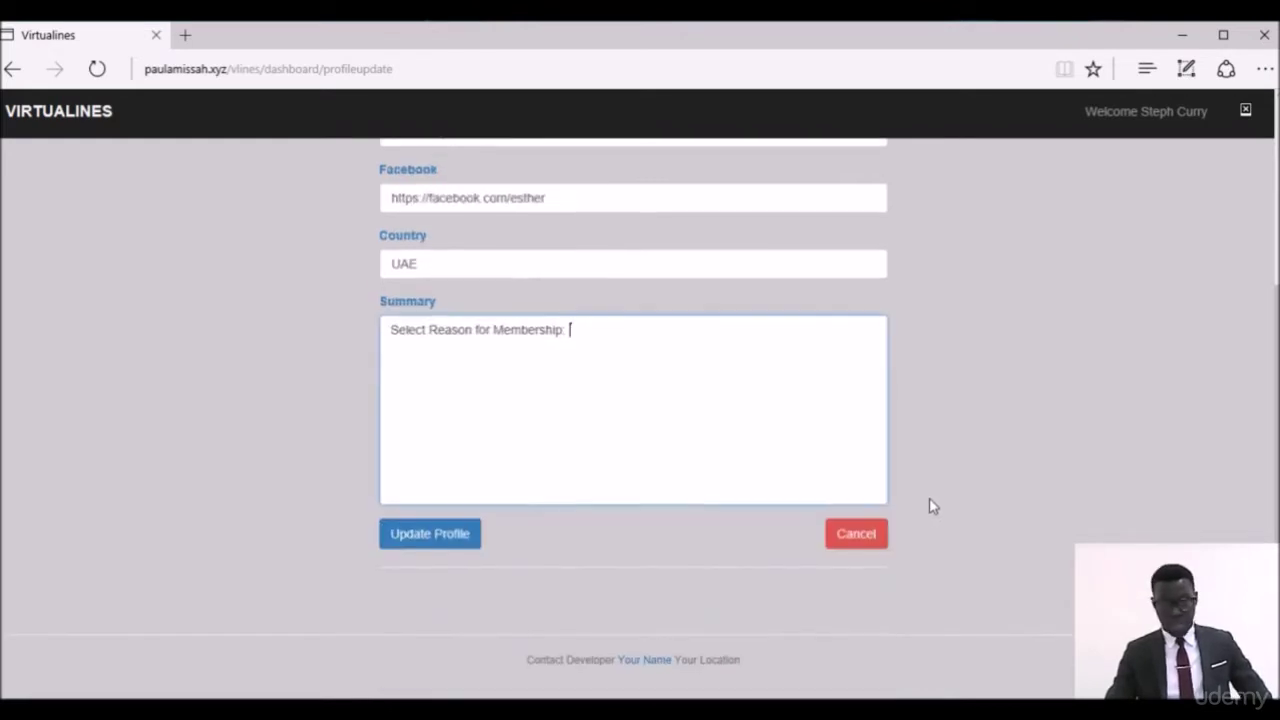
left_click(420, 533)
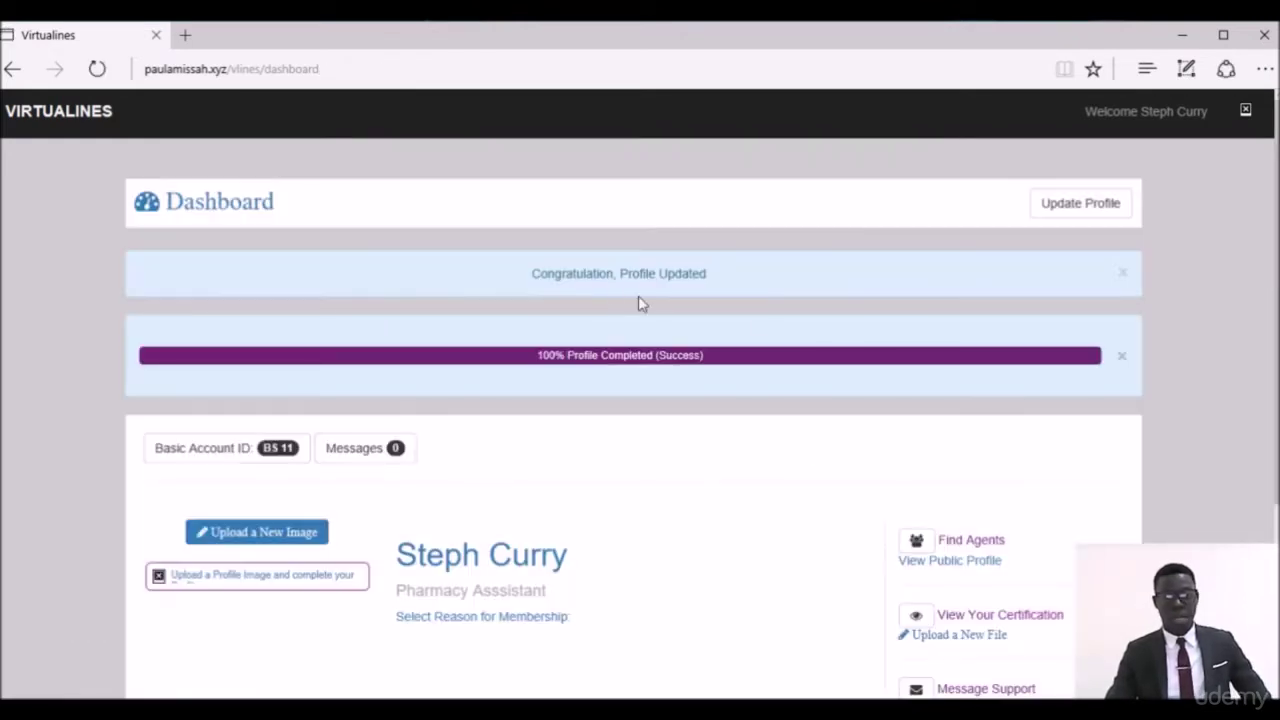
Close the purple 100% profile-completed alert, leaving Pharmacy Asssistant and To Find Agents on the dashboard
left_click_drag(540, 277, 1043, 299)
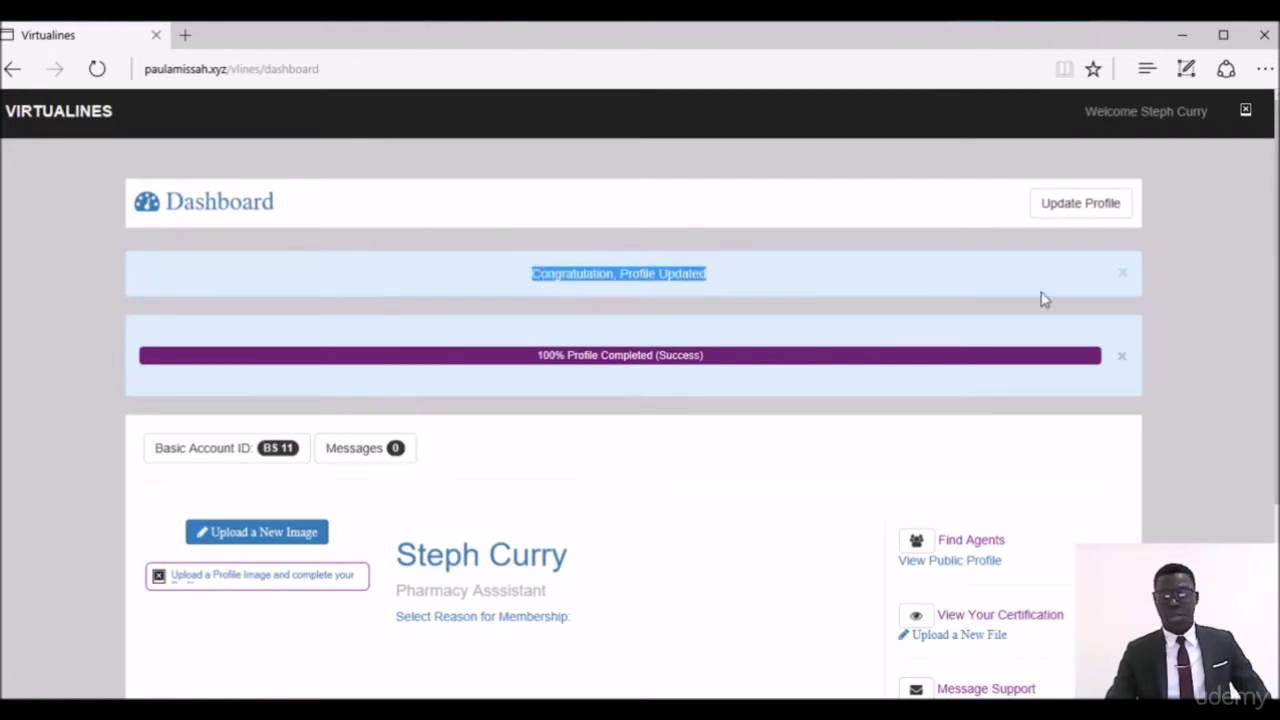
left_click(1124, 274)
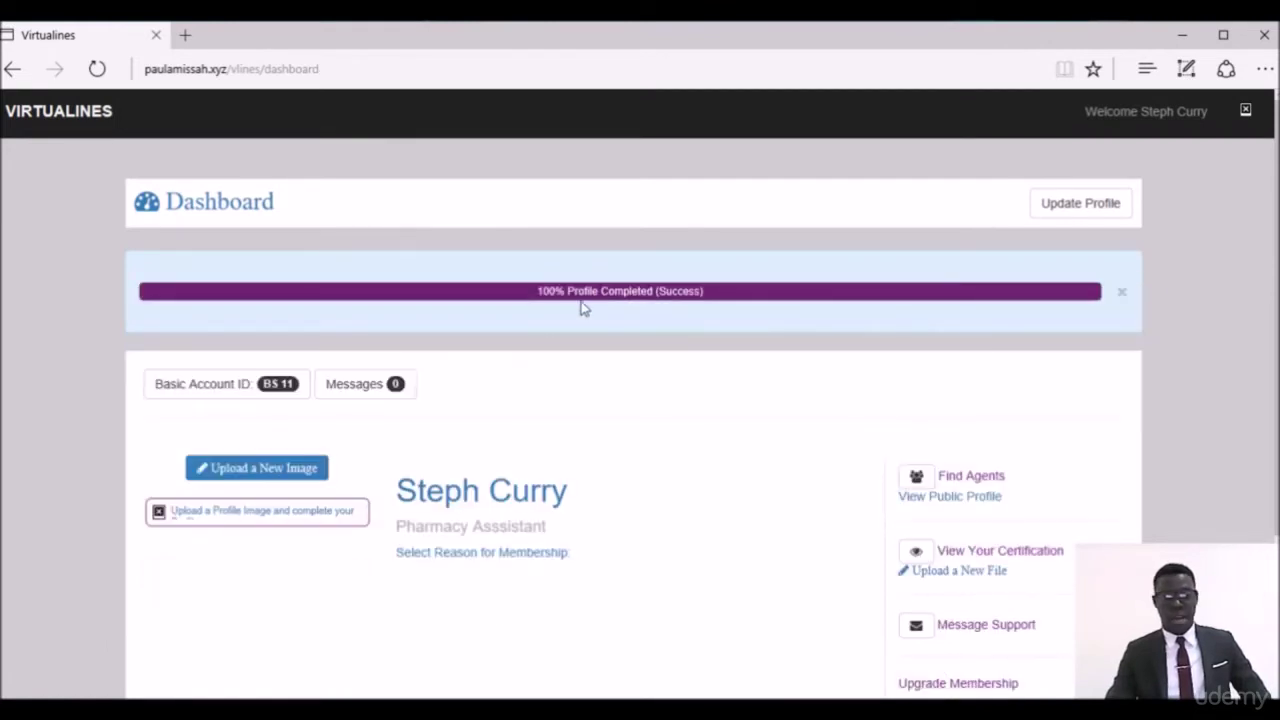
left_click(1121, 292)
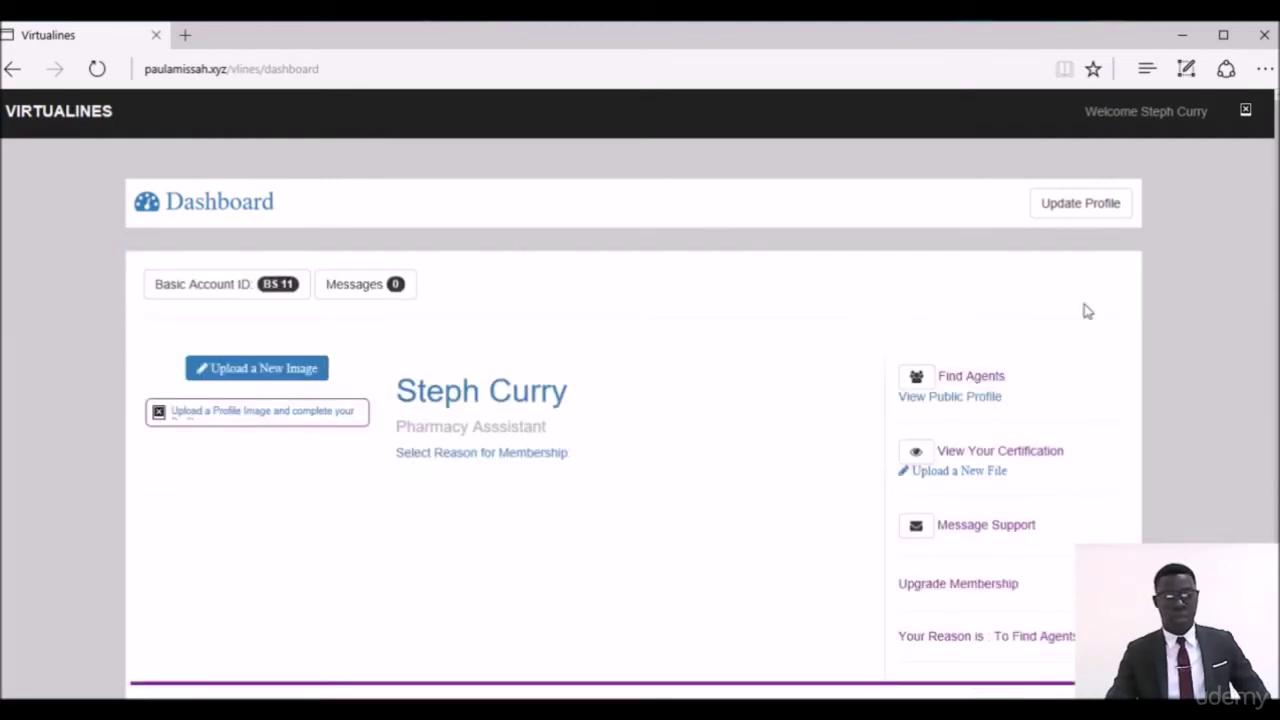
left_click(240, 370)
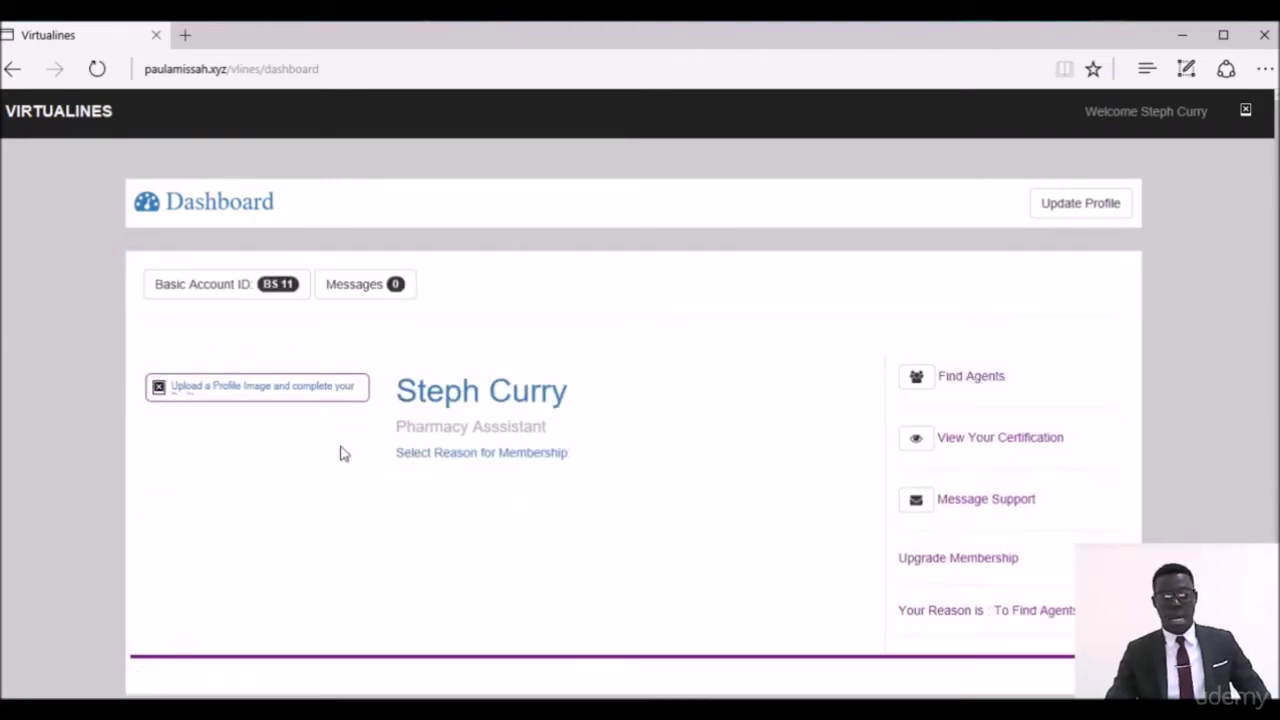
scroll(1110, 401, "down", 2)
scroll(1131, 403, "up", 2)
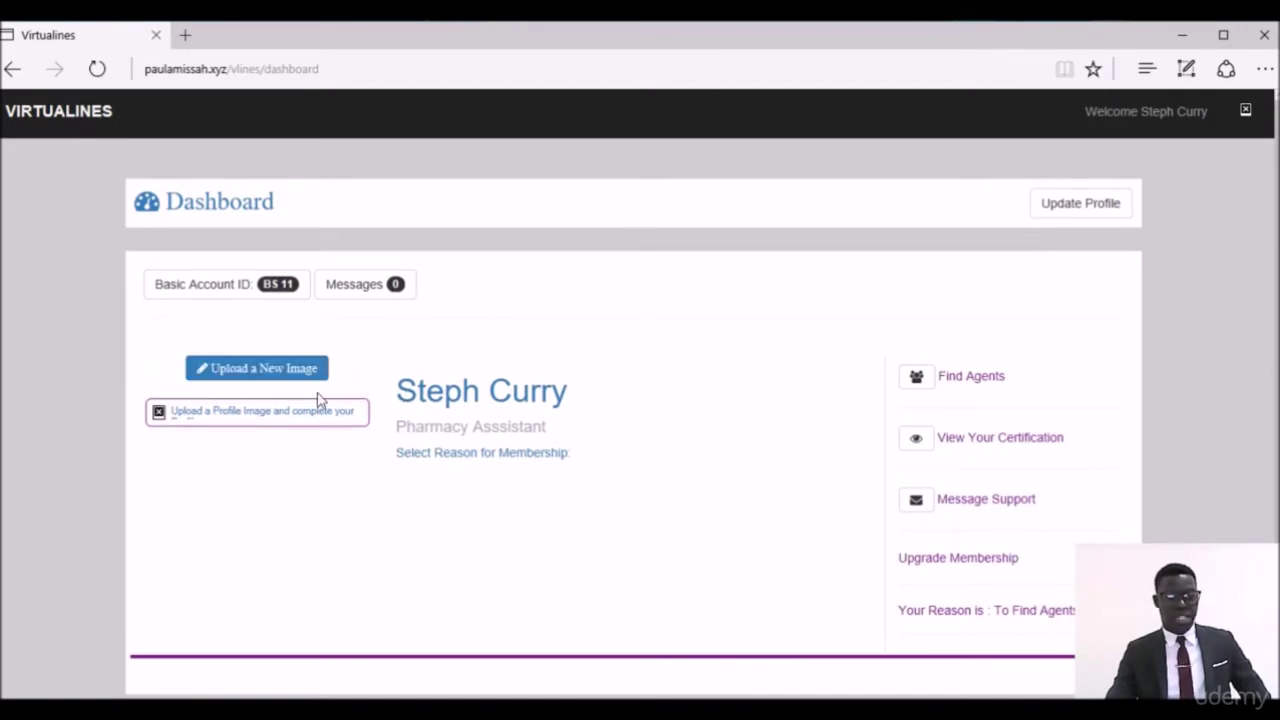
Upload the portrait JPG as the profile photo, then bring up the Message Support form
mouse_move(257, 390)
left_click(266, 370)
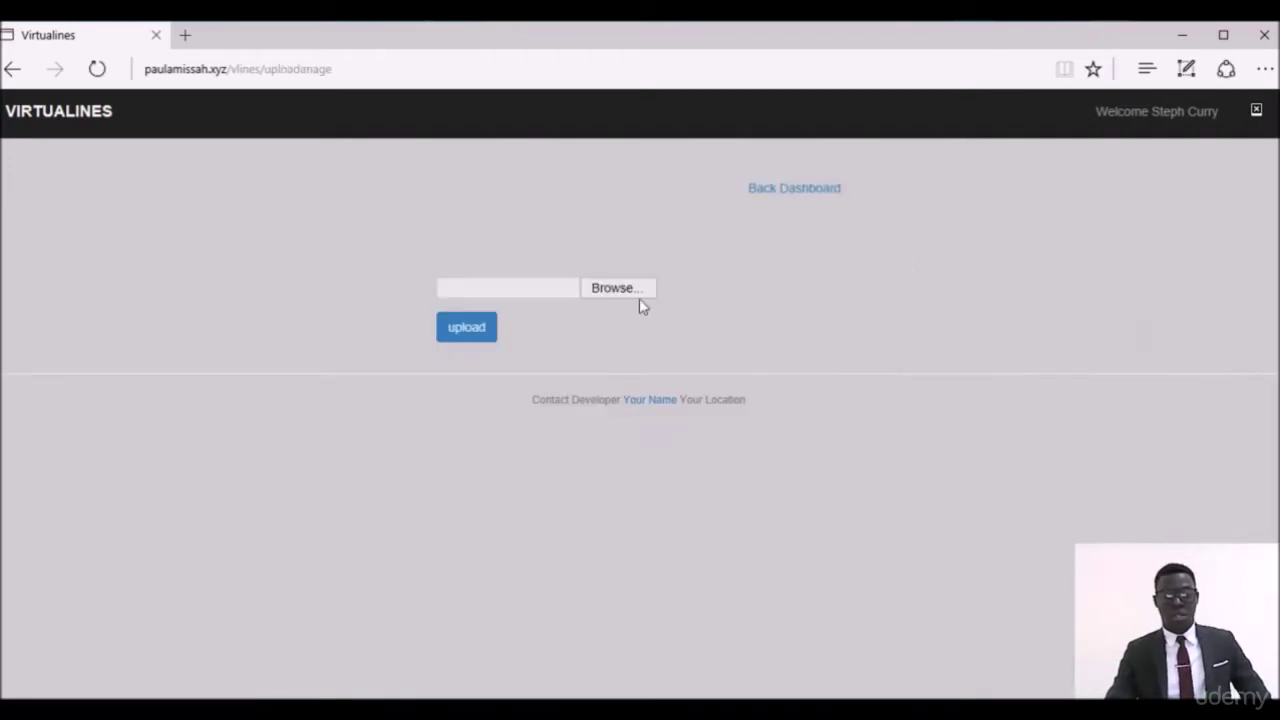
left_click(640, 296)
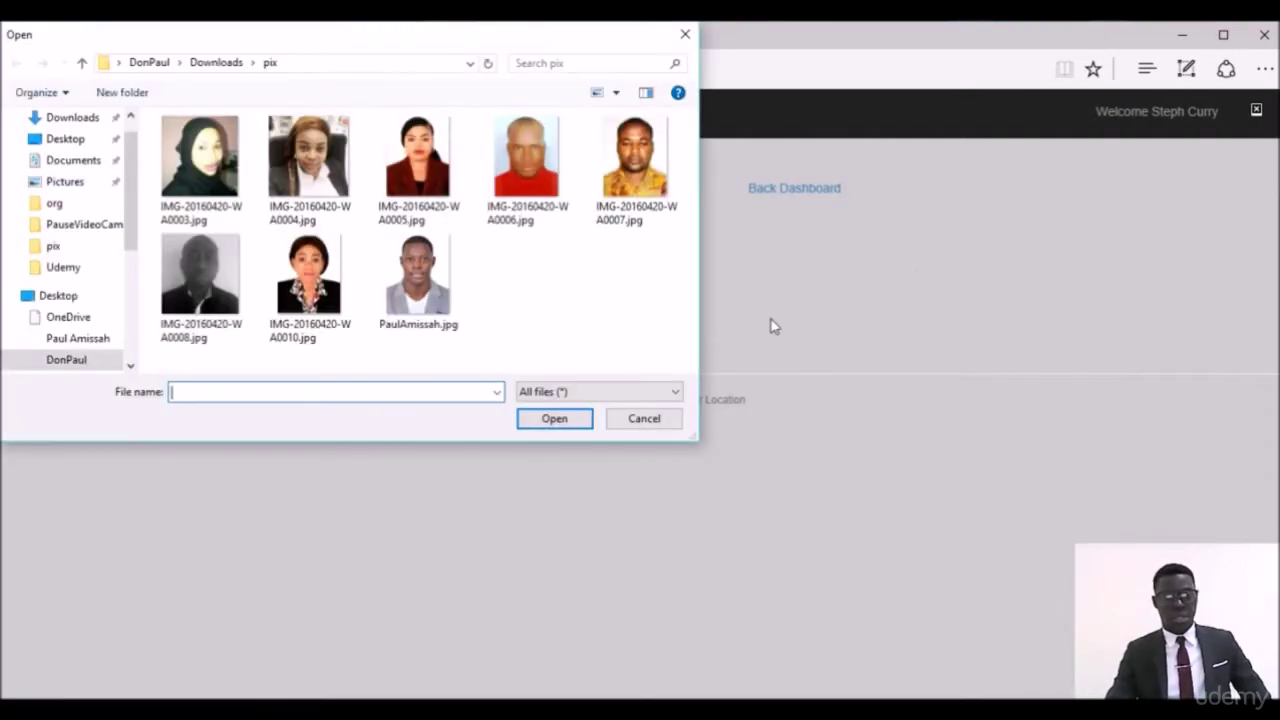
left_click(421, 294)
left_click(539, 425)
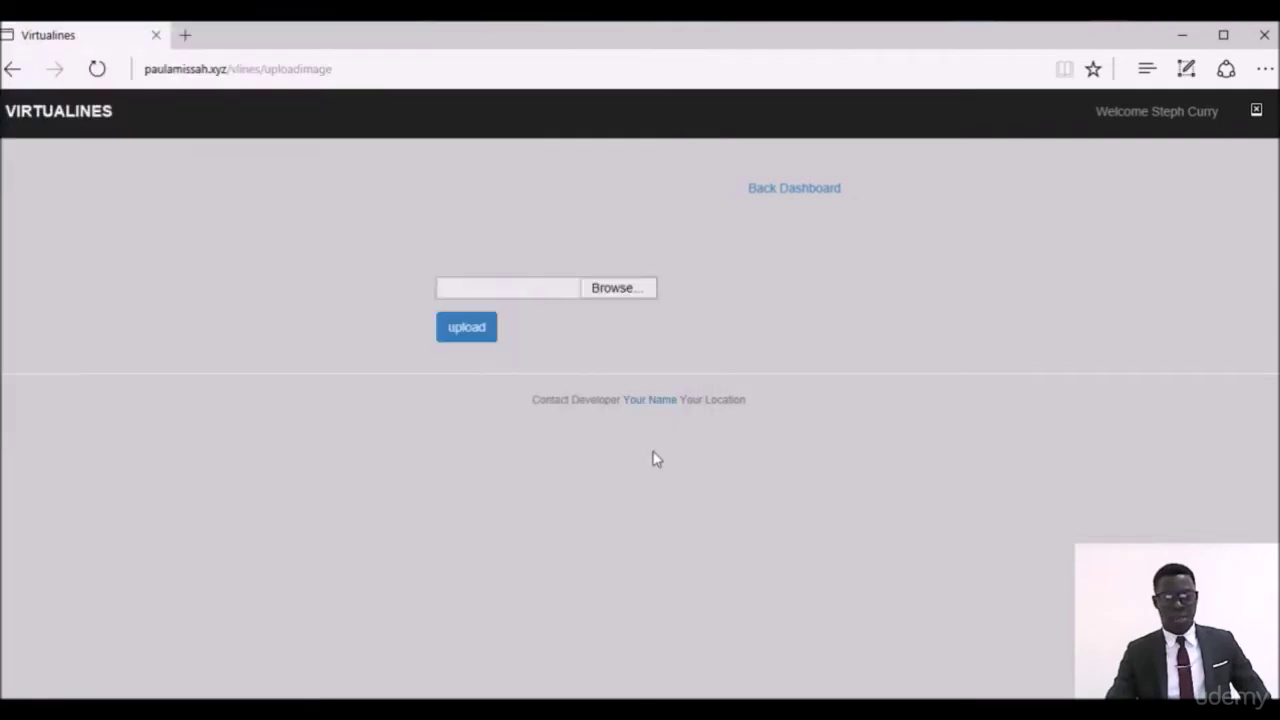
left_click(464, 333)
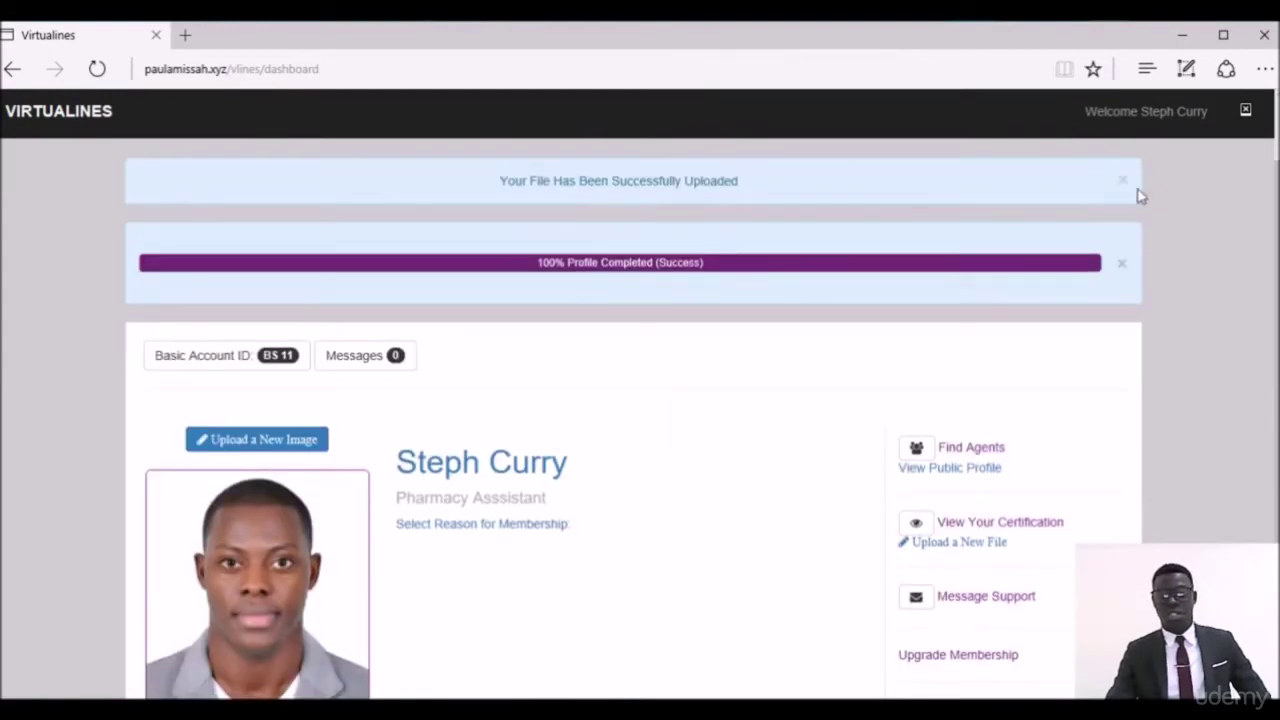
left_click(1122, 180)
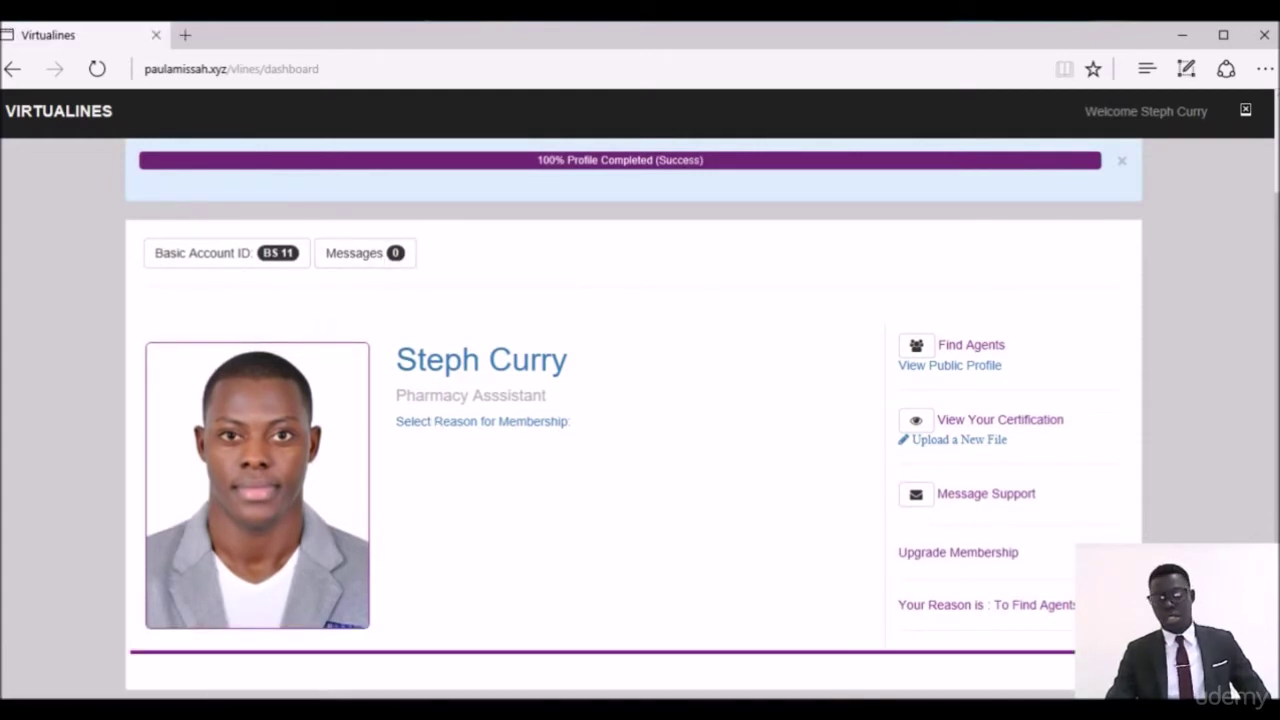
left_click(917, 503)
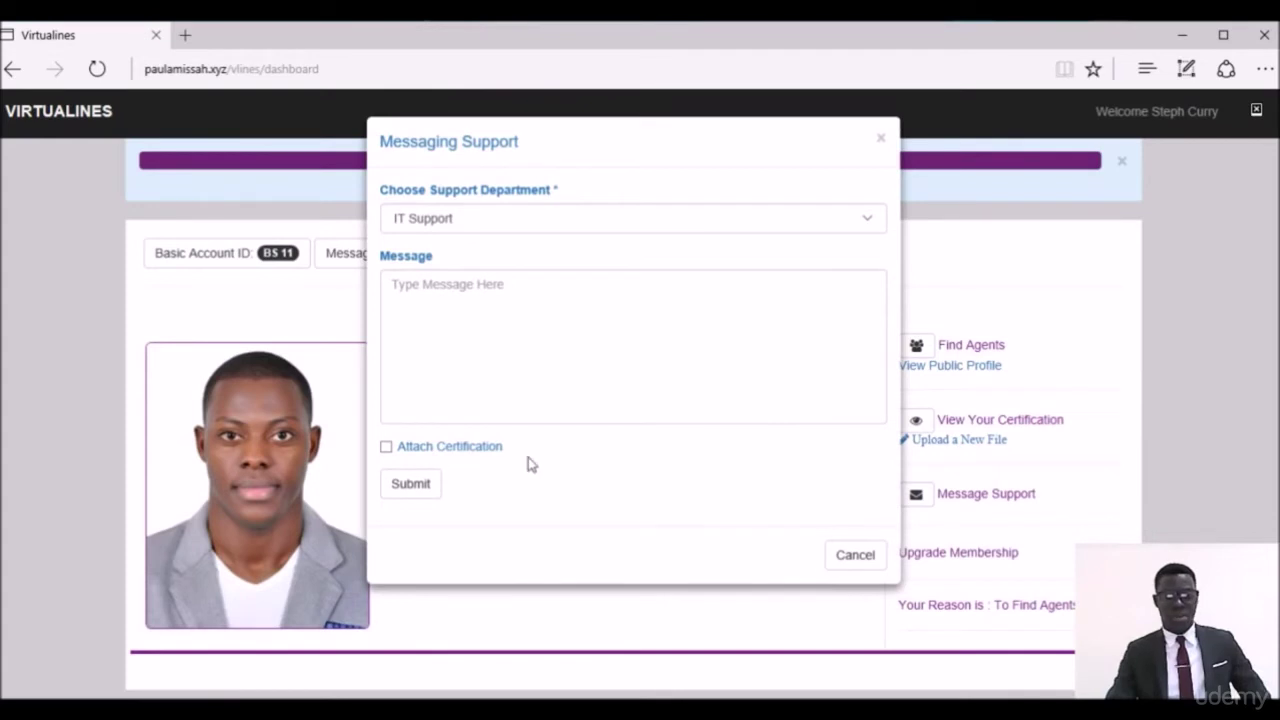
Close the support form and browse to Downloads for the certification file upload
left_click(856, 558)
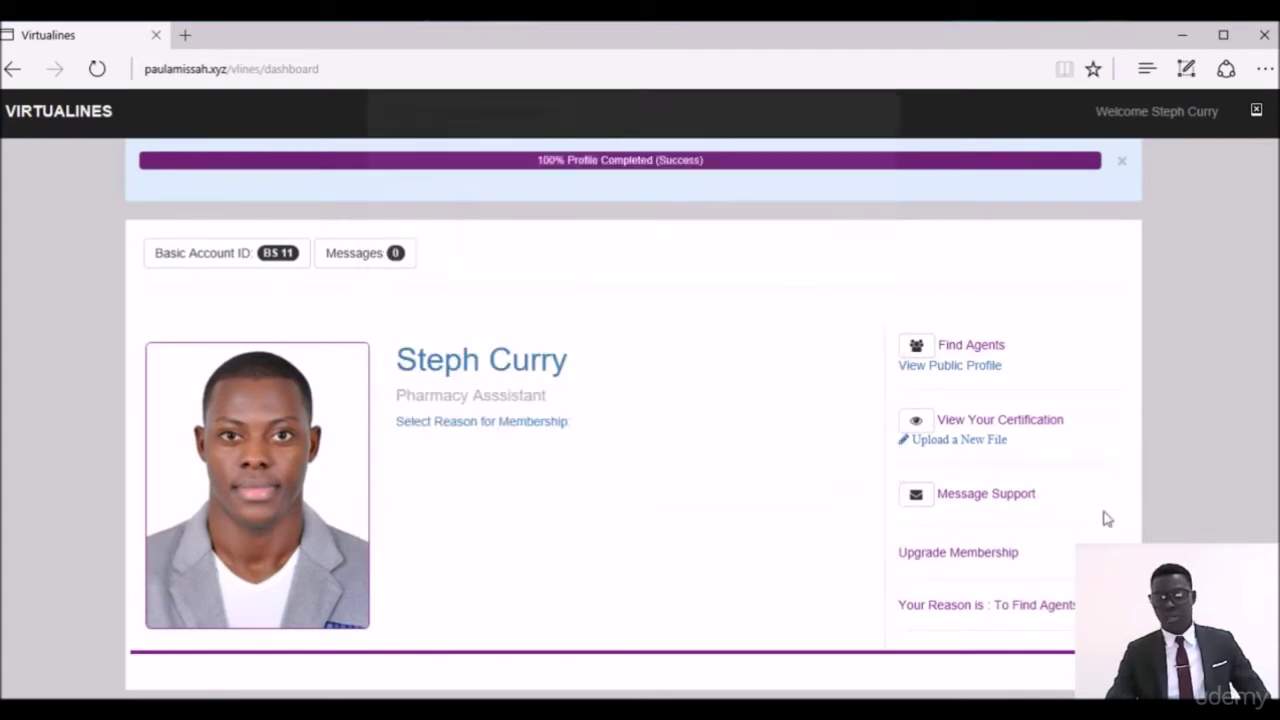
left_click(1010, 427)
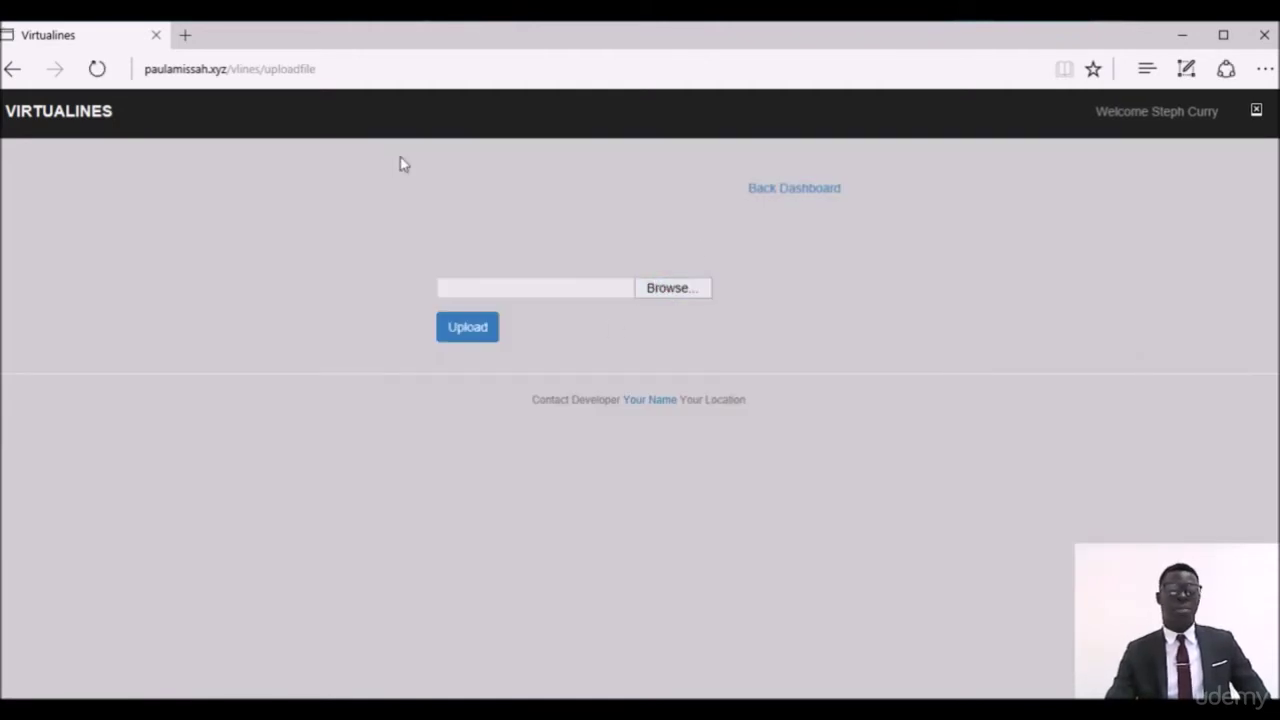
left_click(667, 290)
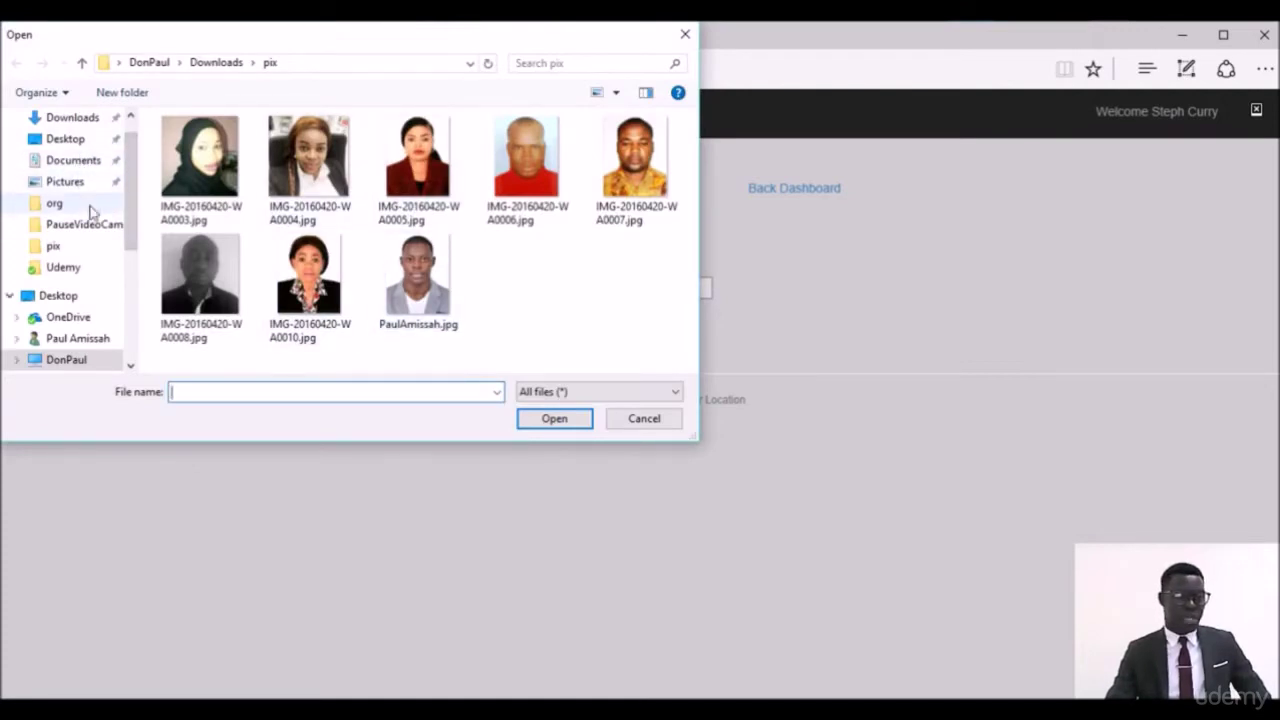
left_click(218, 66)
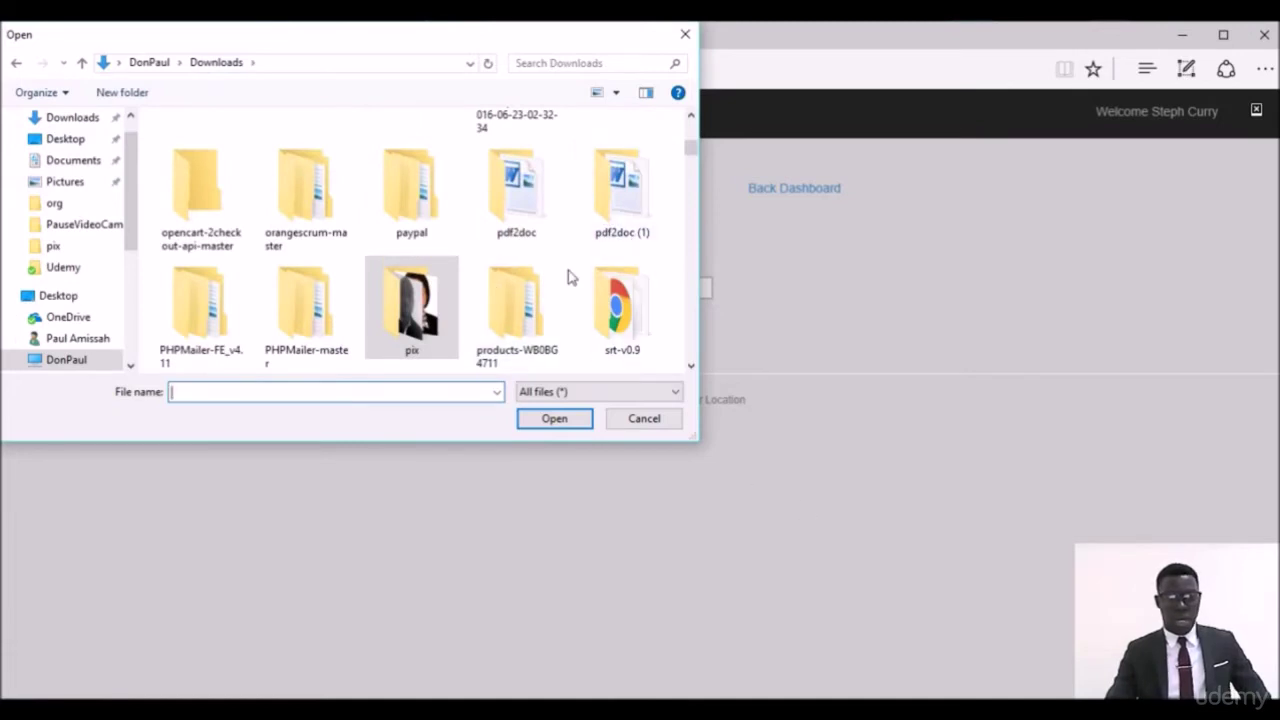
scroll(570, 277, "down", 5)
scroll(570, 277, "down", 2)
scroll(570, 277, "down", 1)
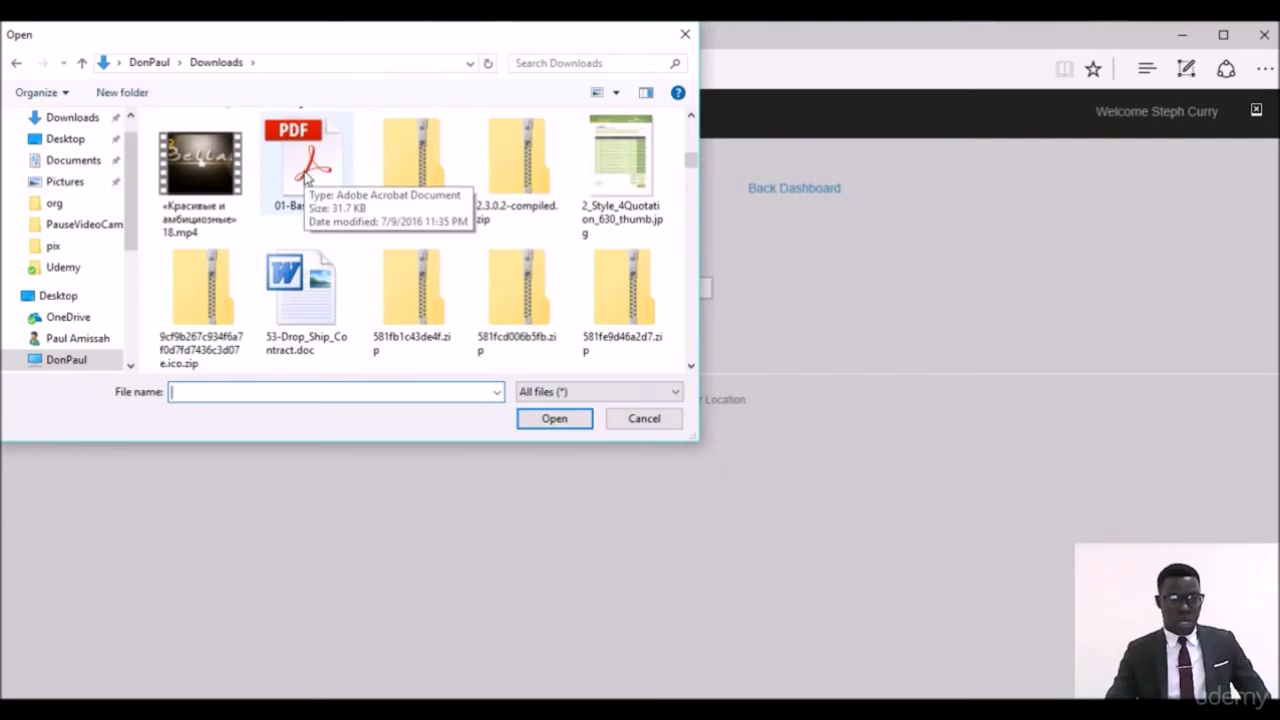
Upload 01-Basics.pdf as the certification and reopen the support messaging form
double_click(306, 177)
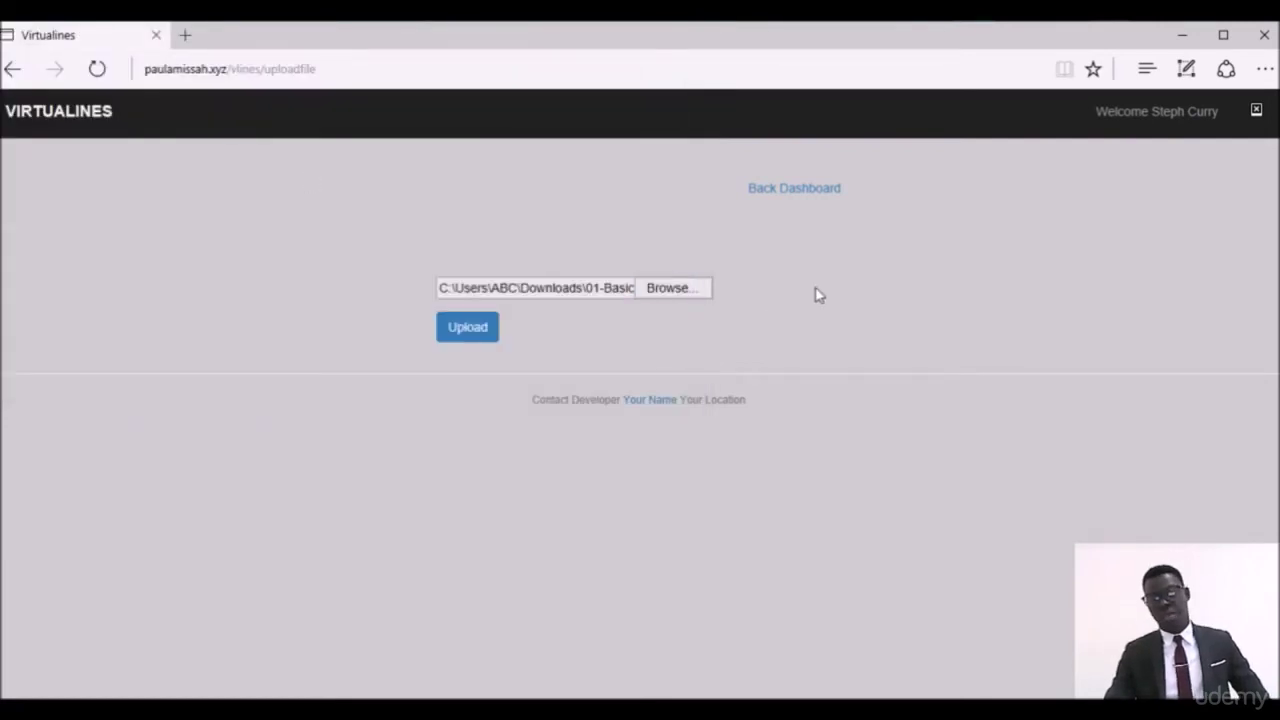
left_click(465, 329)
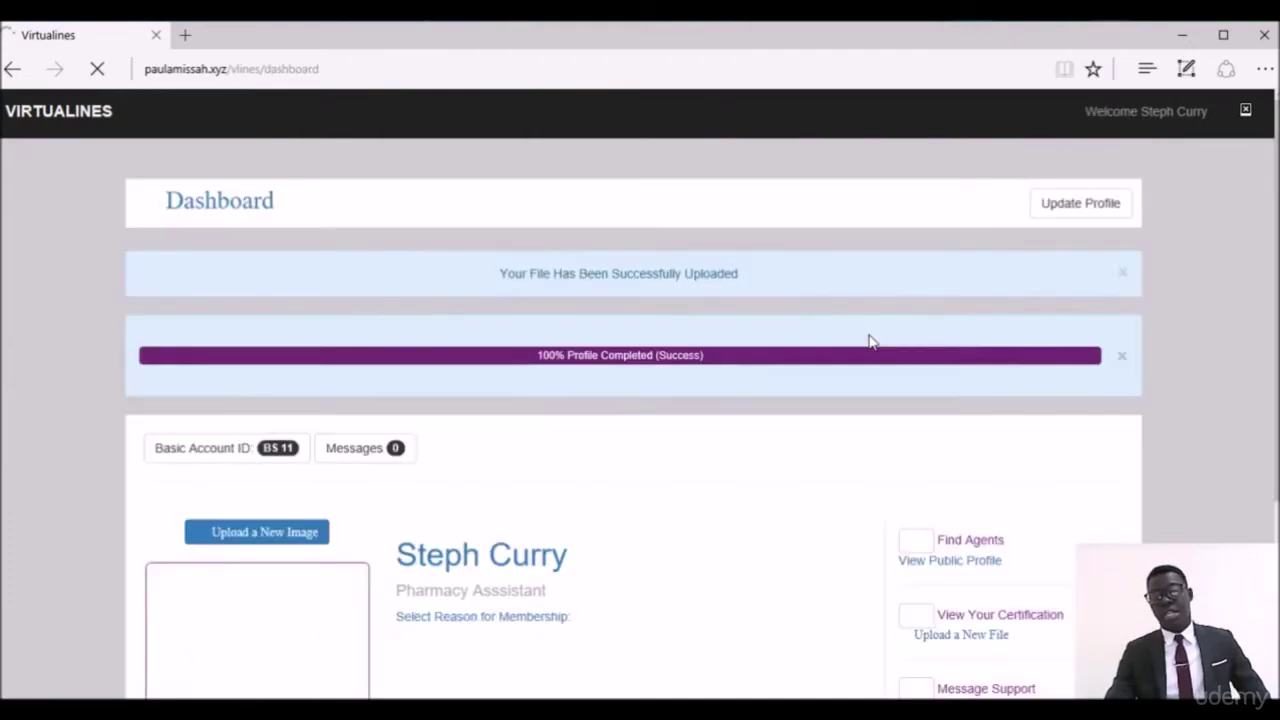
left_click(1123, 277)
scroll(734, 489, "down", 2)
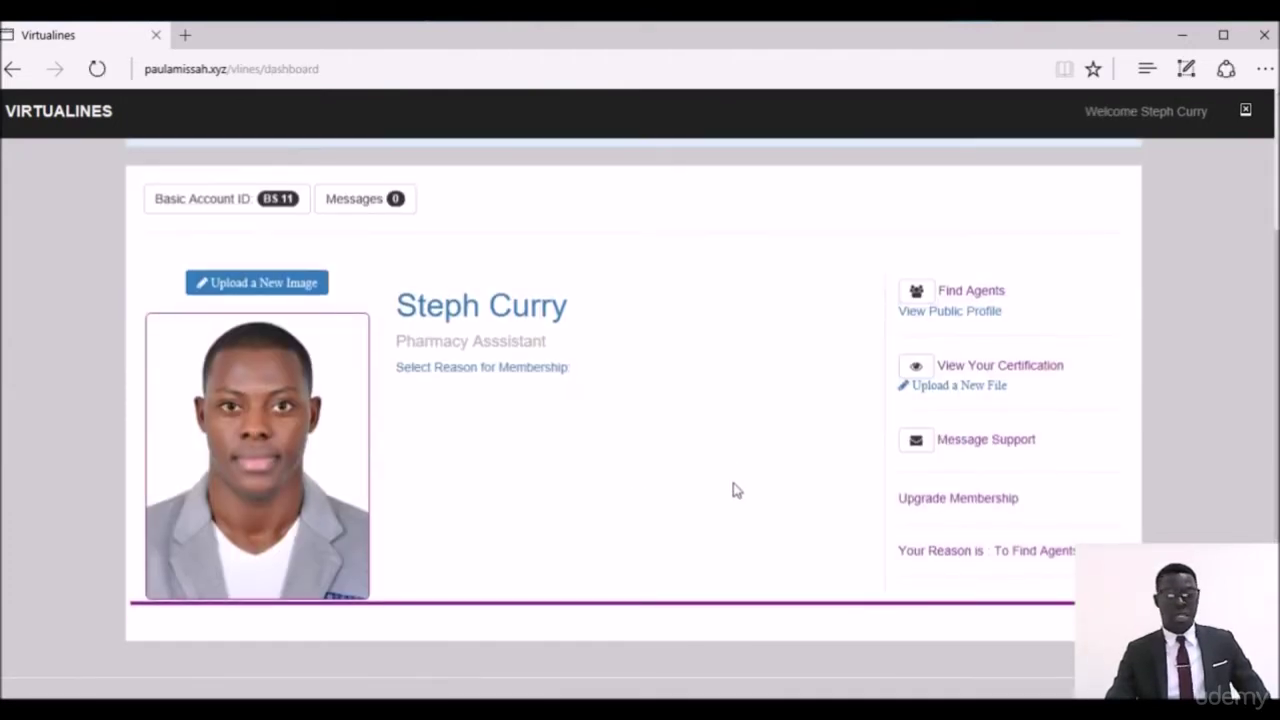
scroll(760, 489, "up", 1)
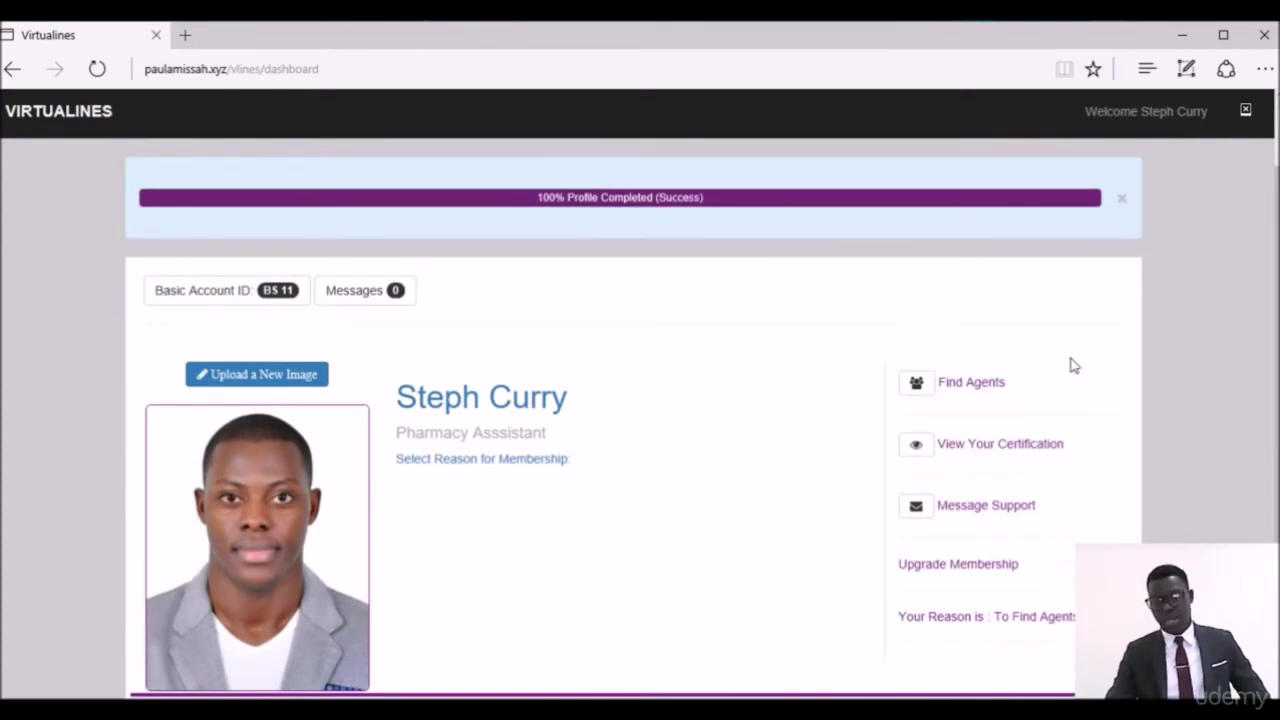
scroll(1190, 415, "down", 1)
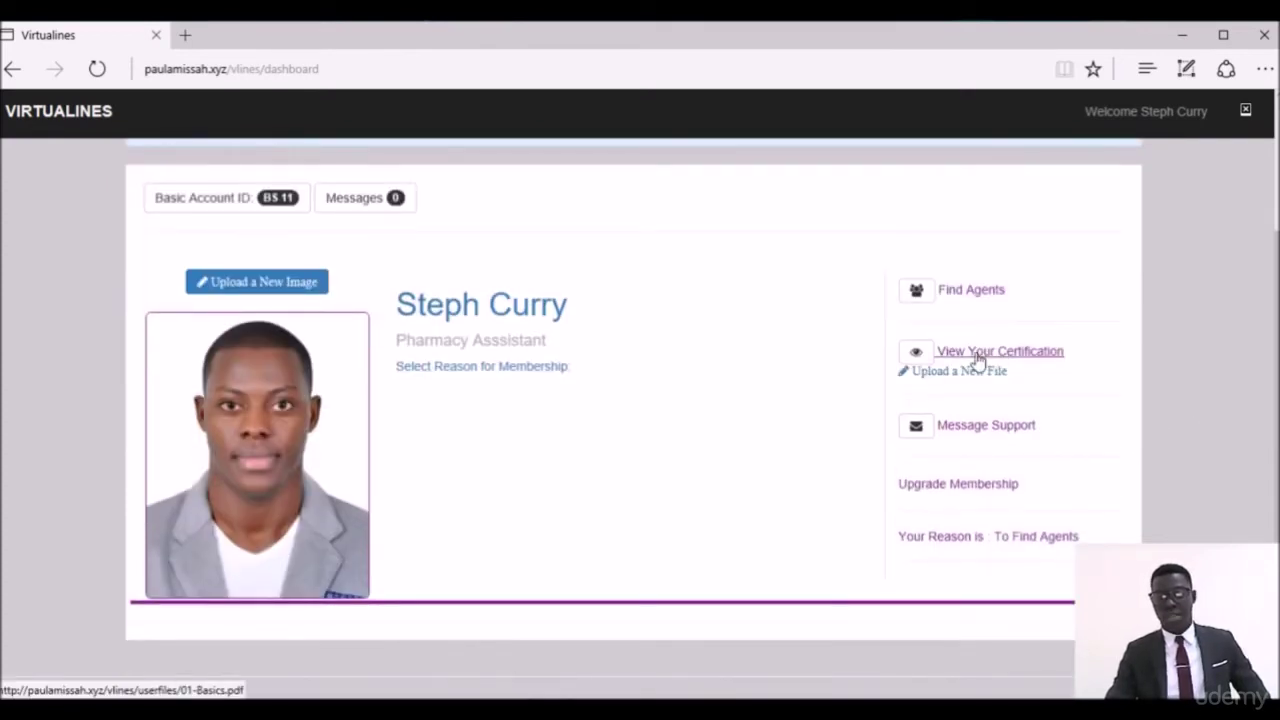
left_click(916, 414)
Send IT Support the payment-made-but-not-upgraded message with Attach Certification ticked
left_click(650, 222)
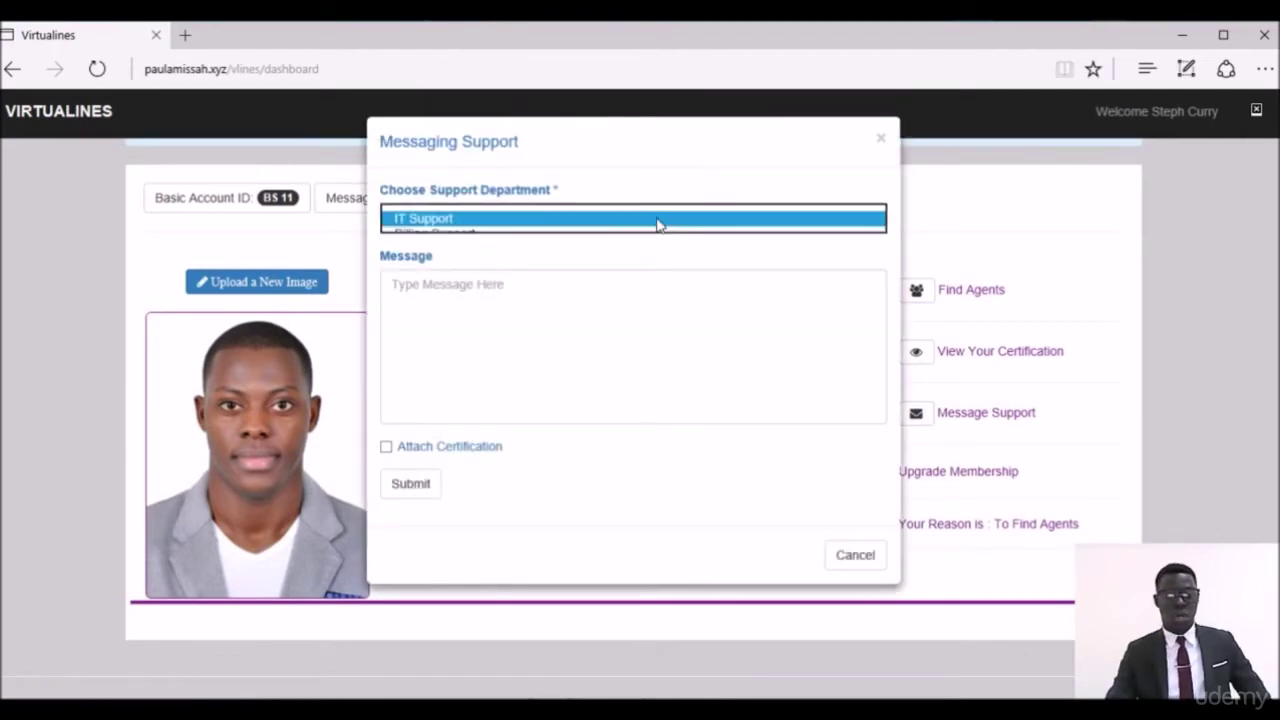
left_click(600, 216)
left_click(625, 336)
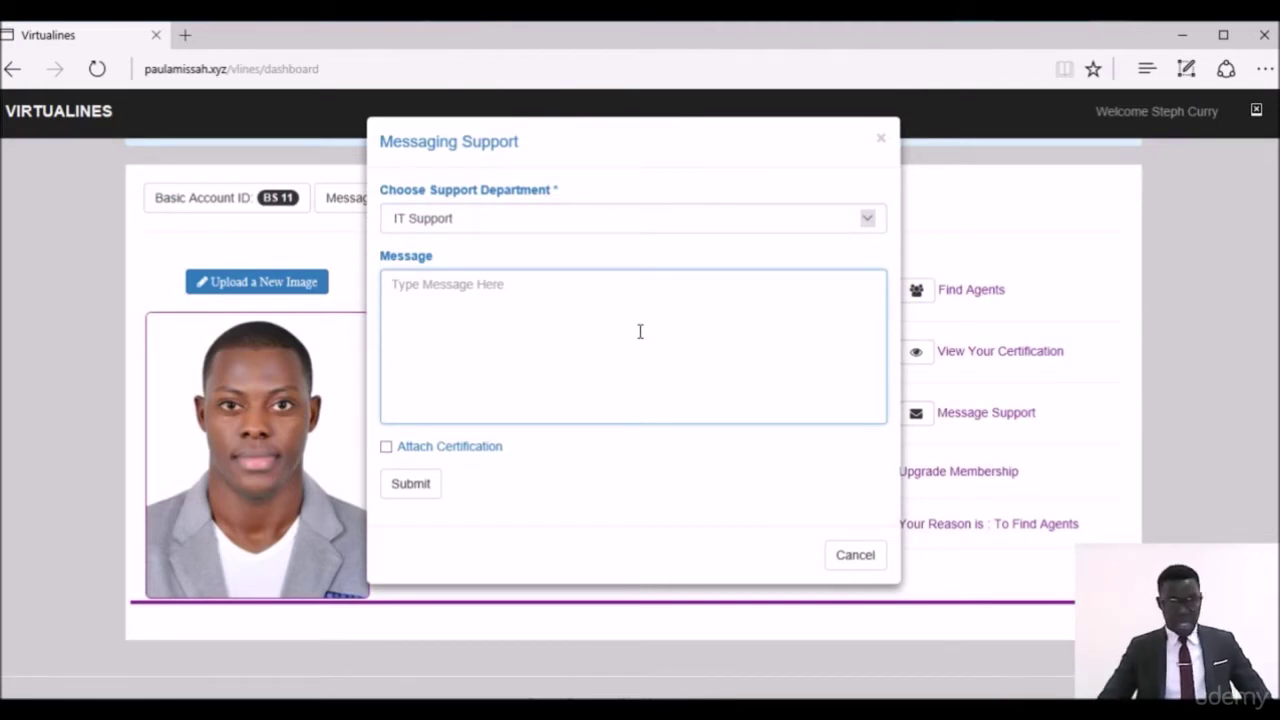
type("I have made a")
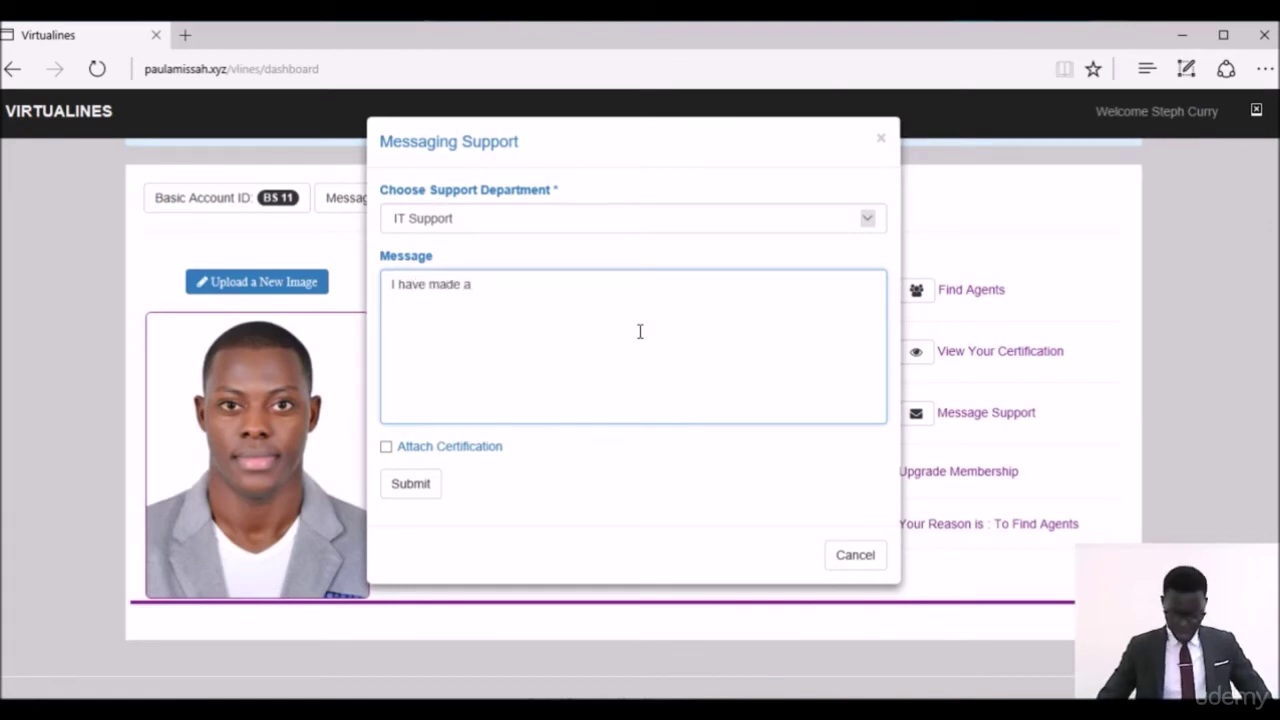
key("BackSpace")
type("pa")
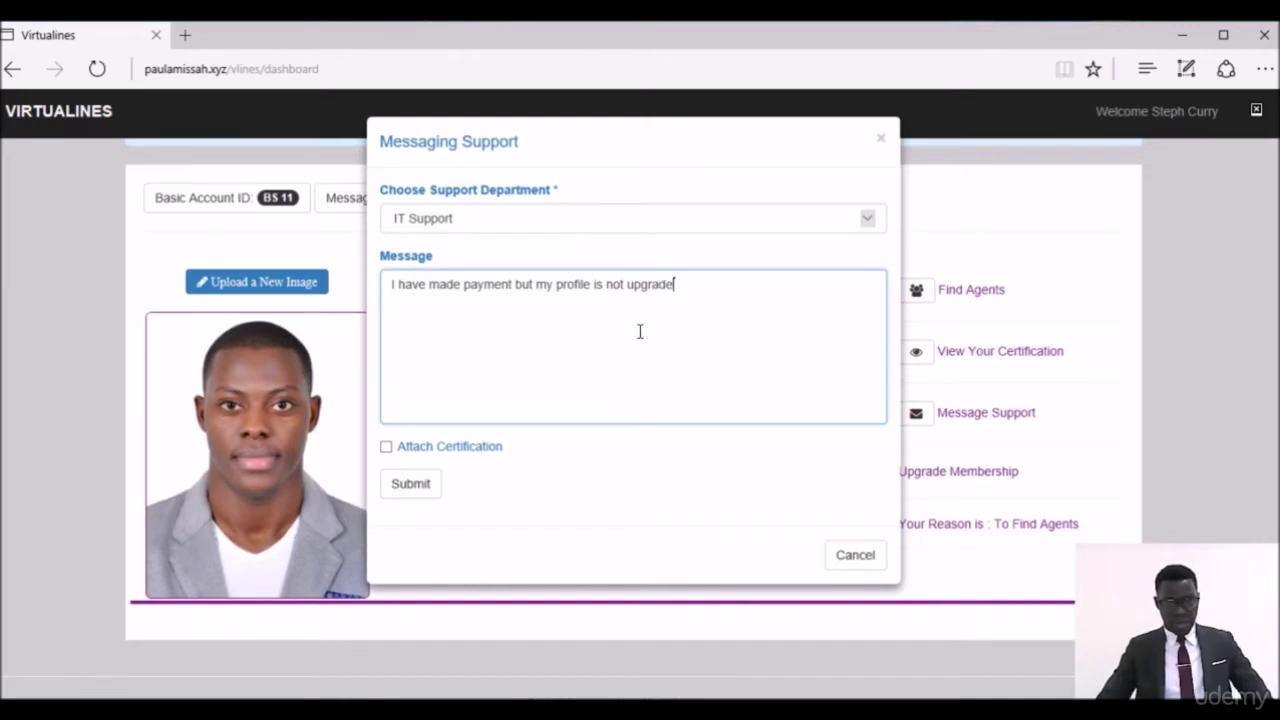
left_click(386, 447)
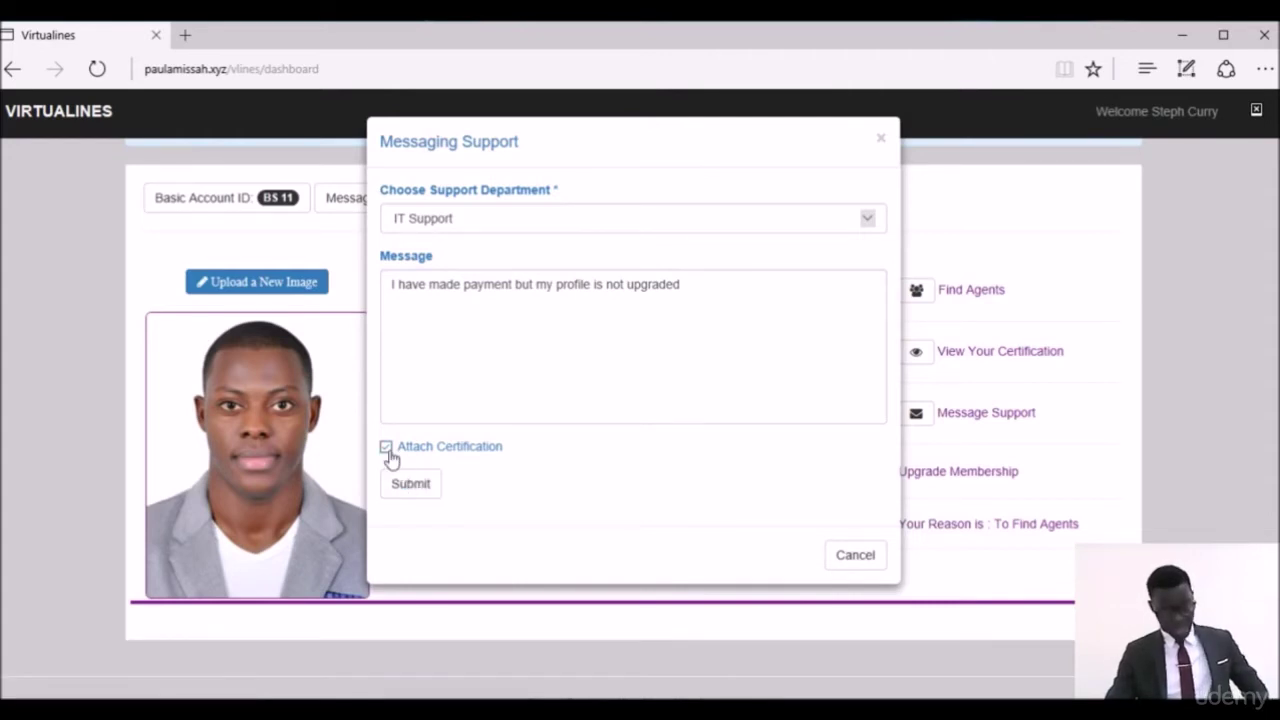
double_click(389, 452)
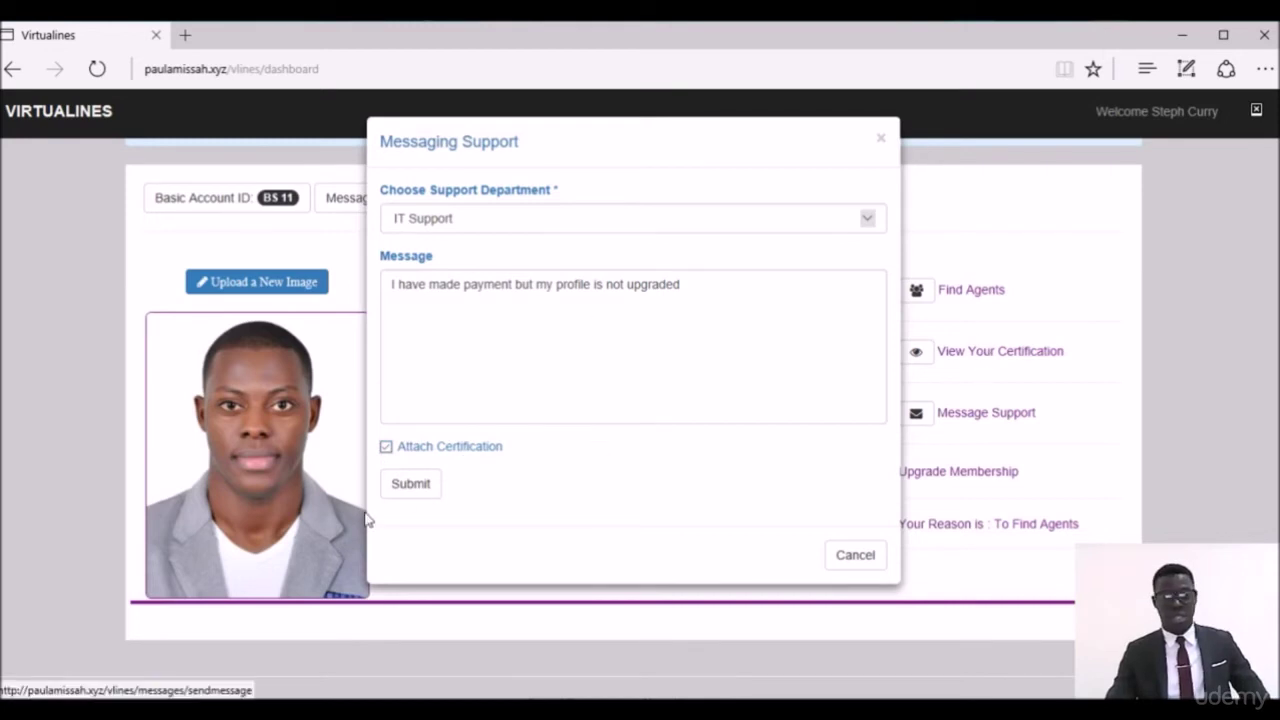
left_click(412, 487)
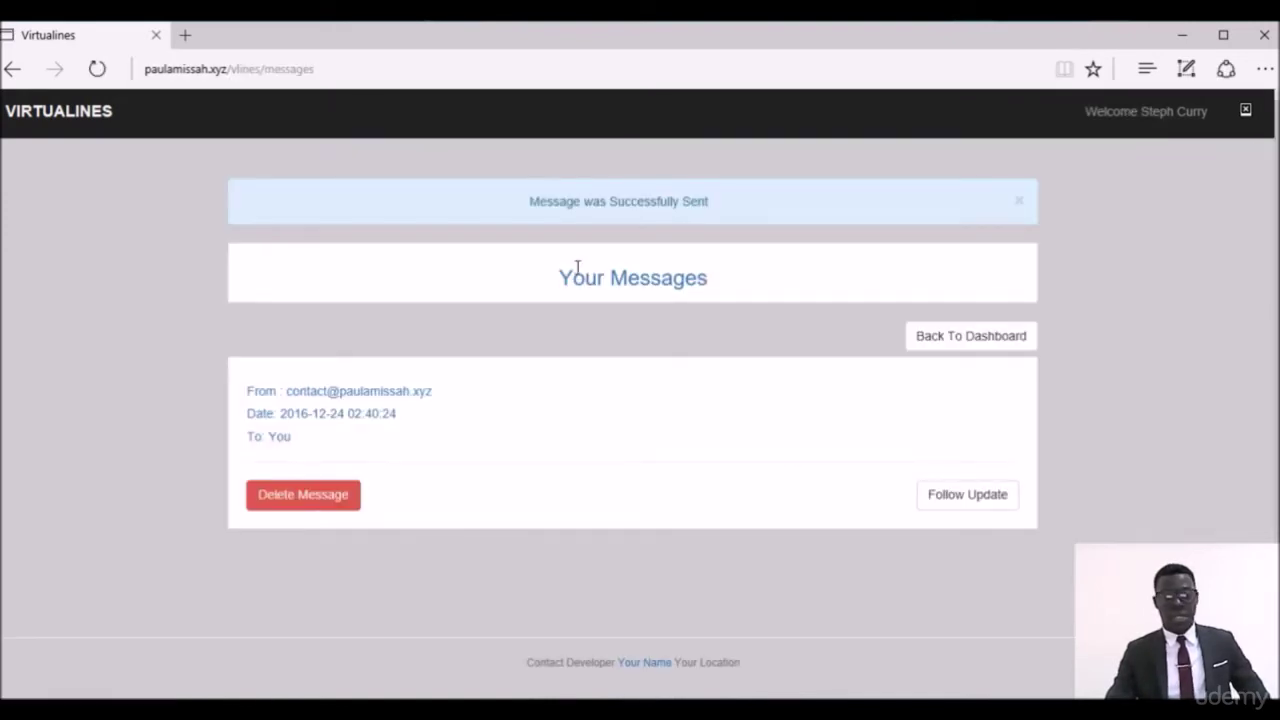
Dismiss the message-sent notice and open the follow-up for the received message
left_click(1018, 201)
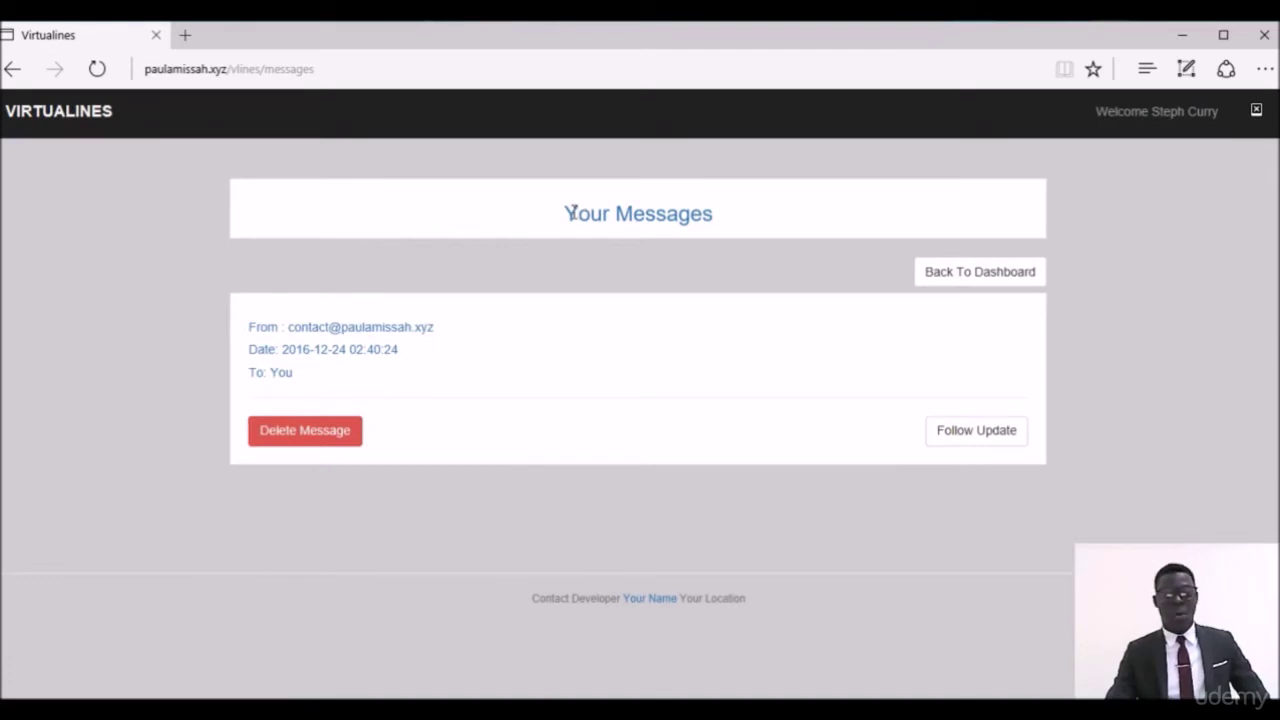
left_click_drag(572, 212, 754, 239)
left_click(661, 262)
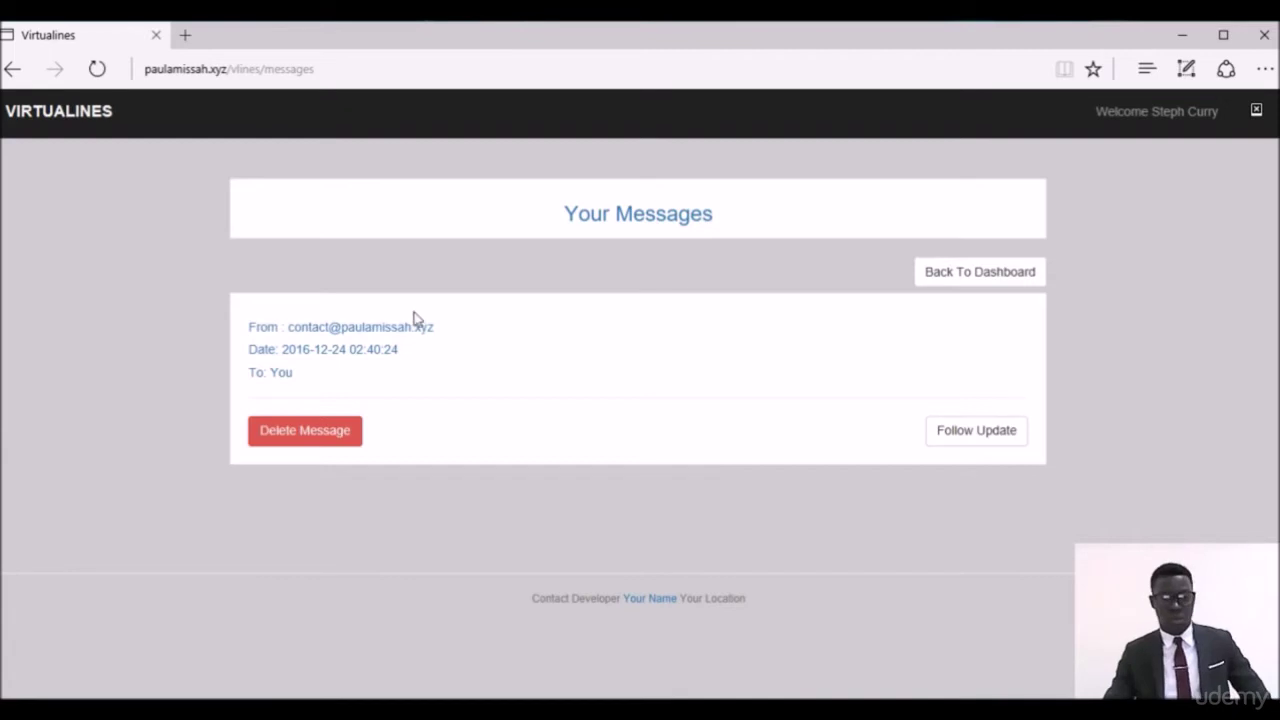
left_click(977, 440)
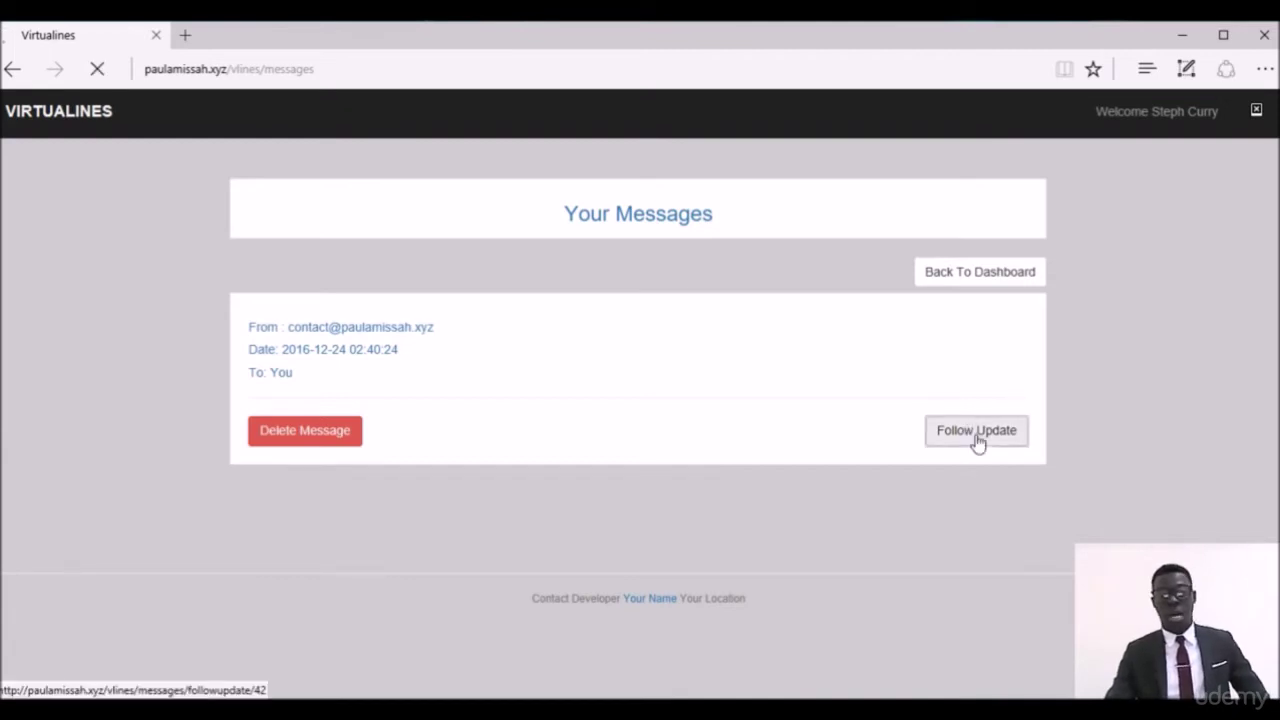
Inspect the message page's web address, then open the reply form for the thread
left_click(290, 72)
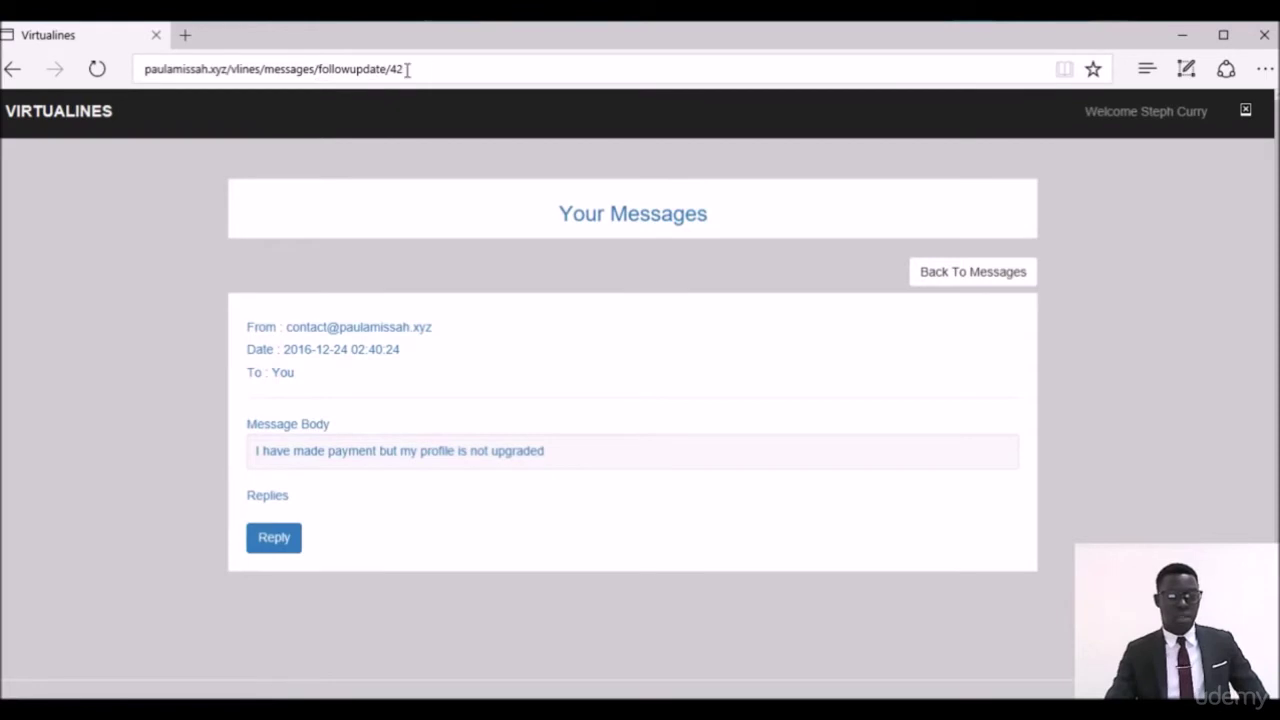
left_click(470, 68)
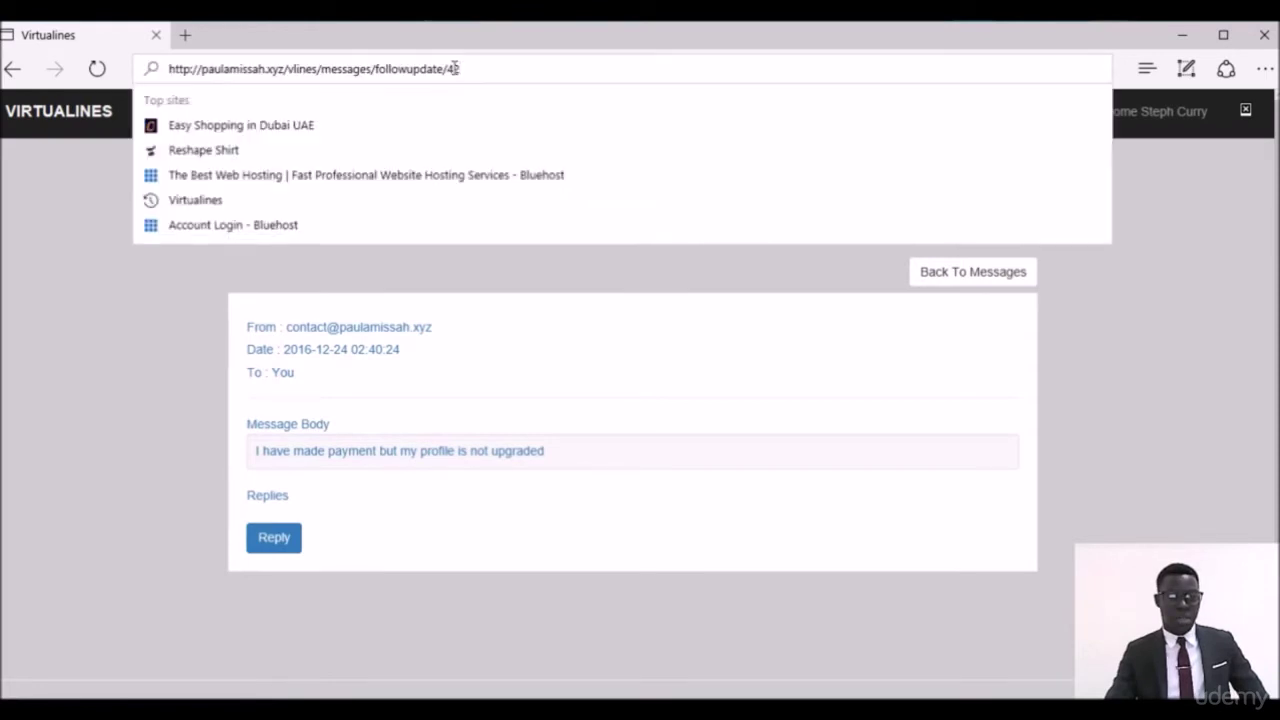
left_click(125, 395)
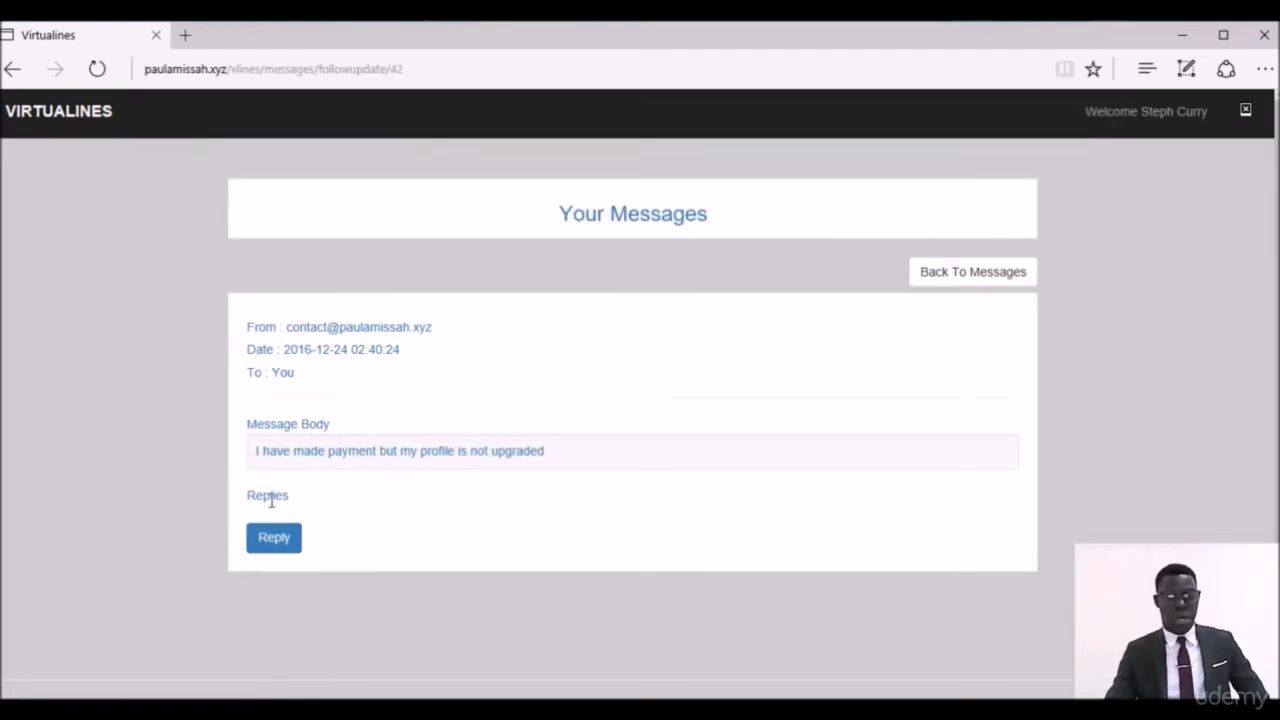
left_click(268, 540)
Send 'Thank you for your reply', confirm it in the thread, and return to the messages list
left_click(566, 260)
type("Thank you for your reply")
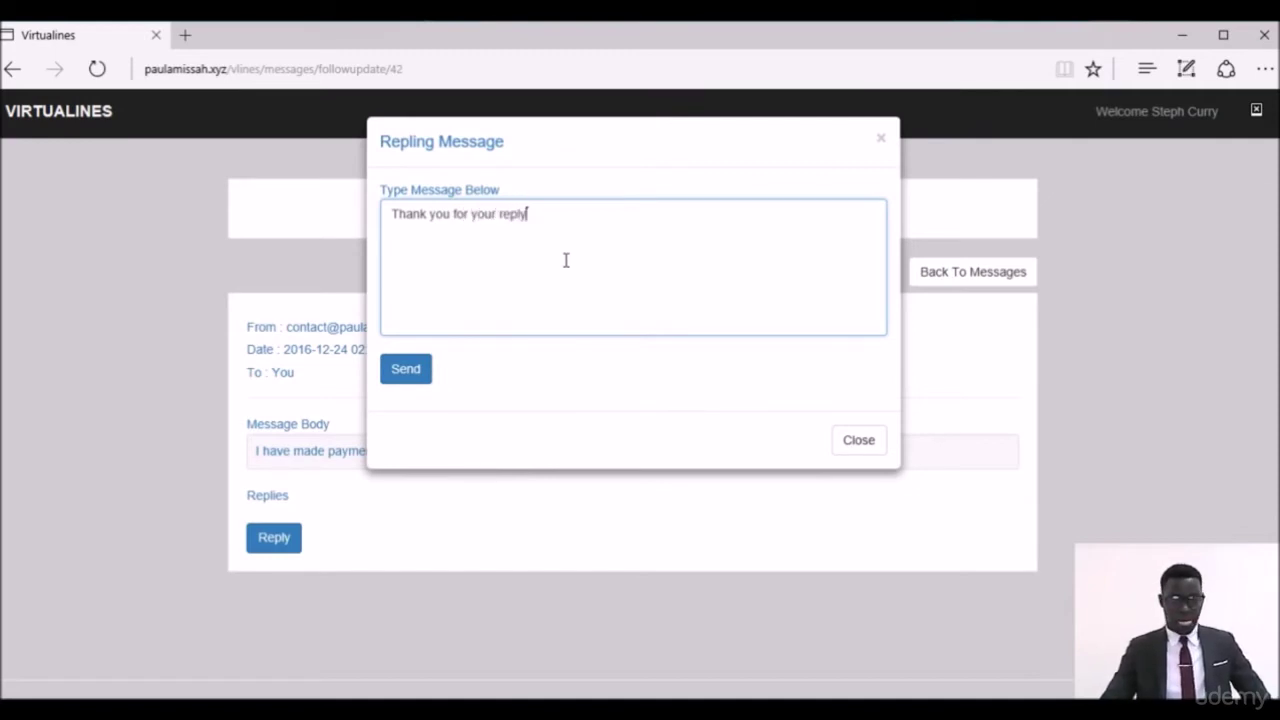
left_click(404, 380)
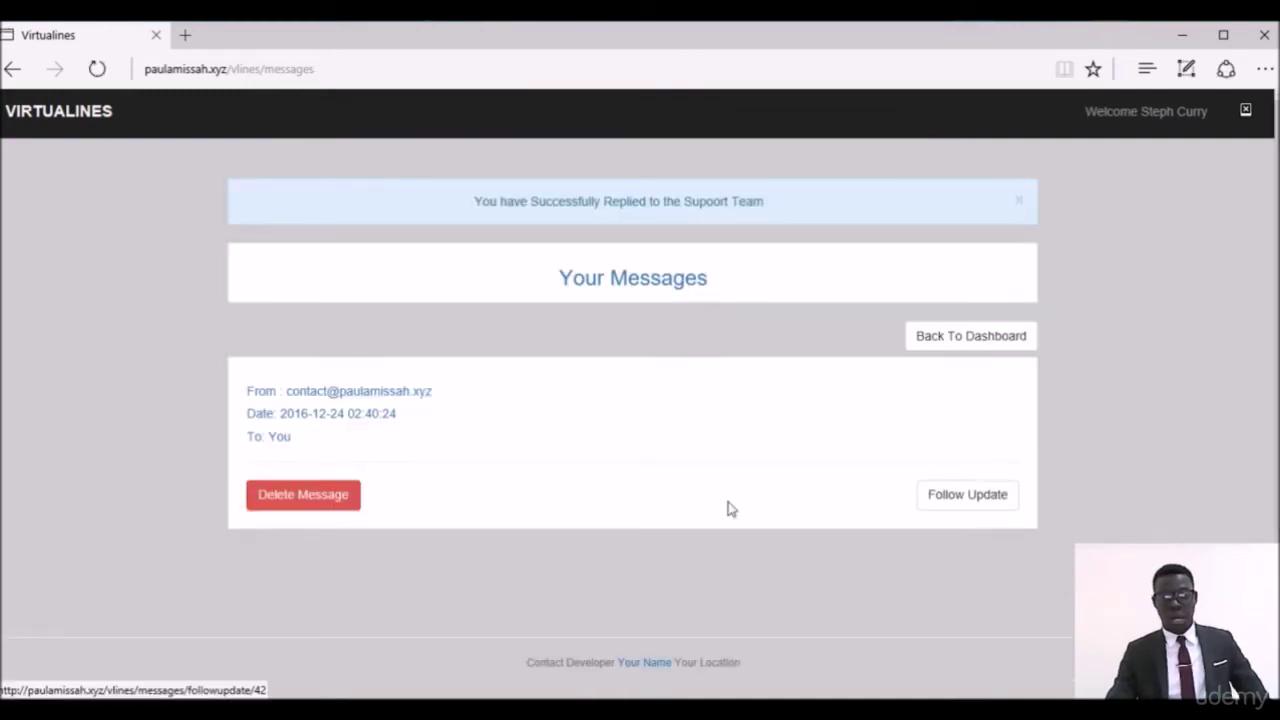
left_click(960, 502)
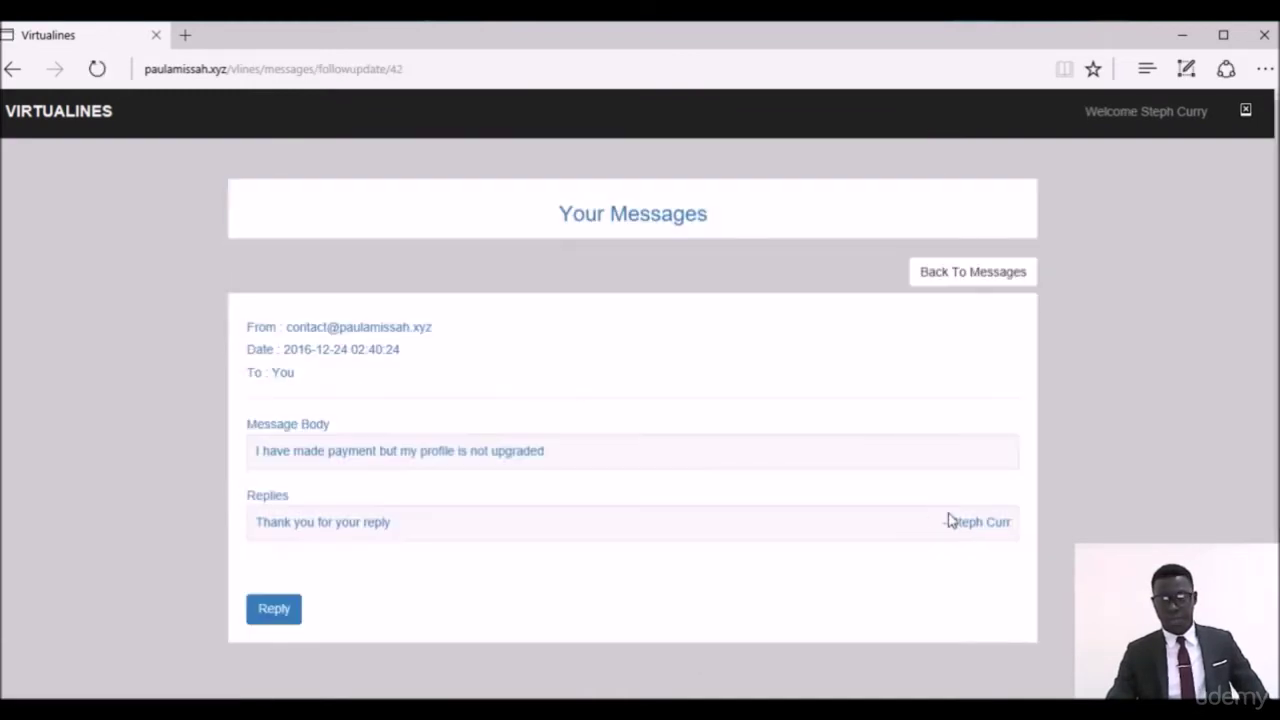
left_click_drag(955, 521, 1001, 532)
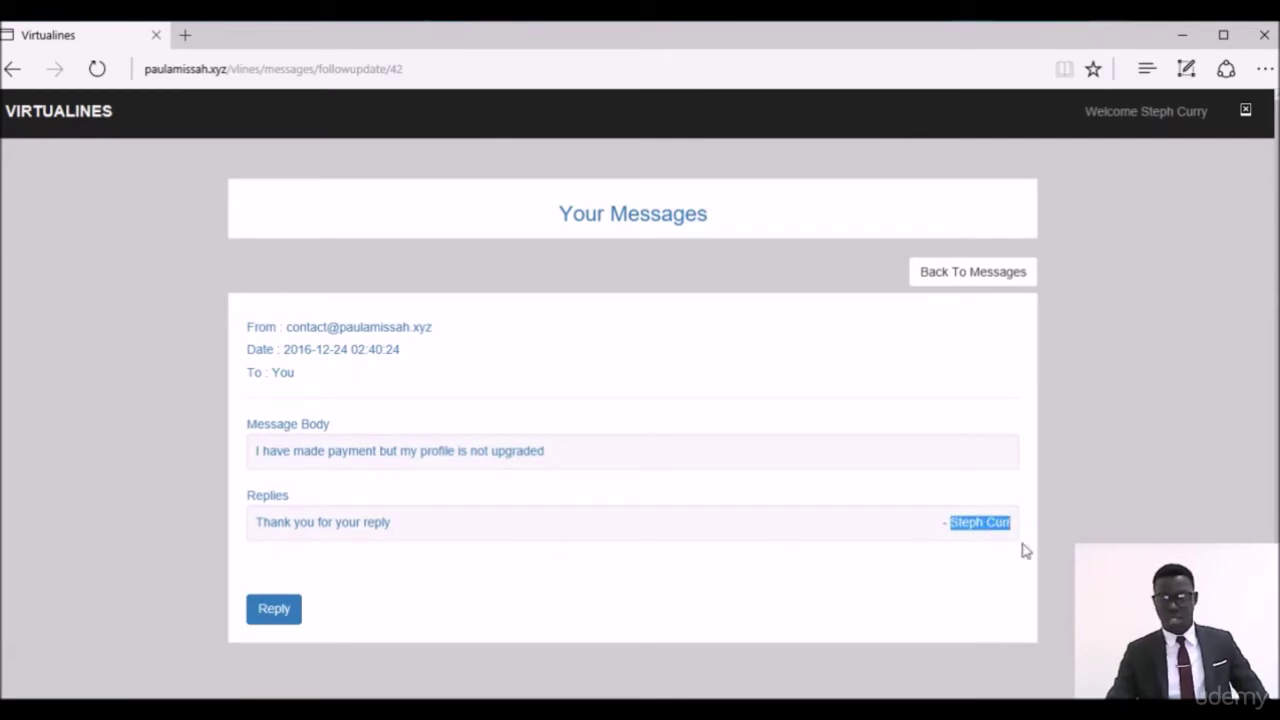
left_click_drag(294, 521, 366, 524)
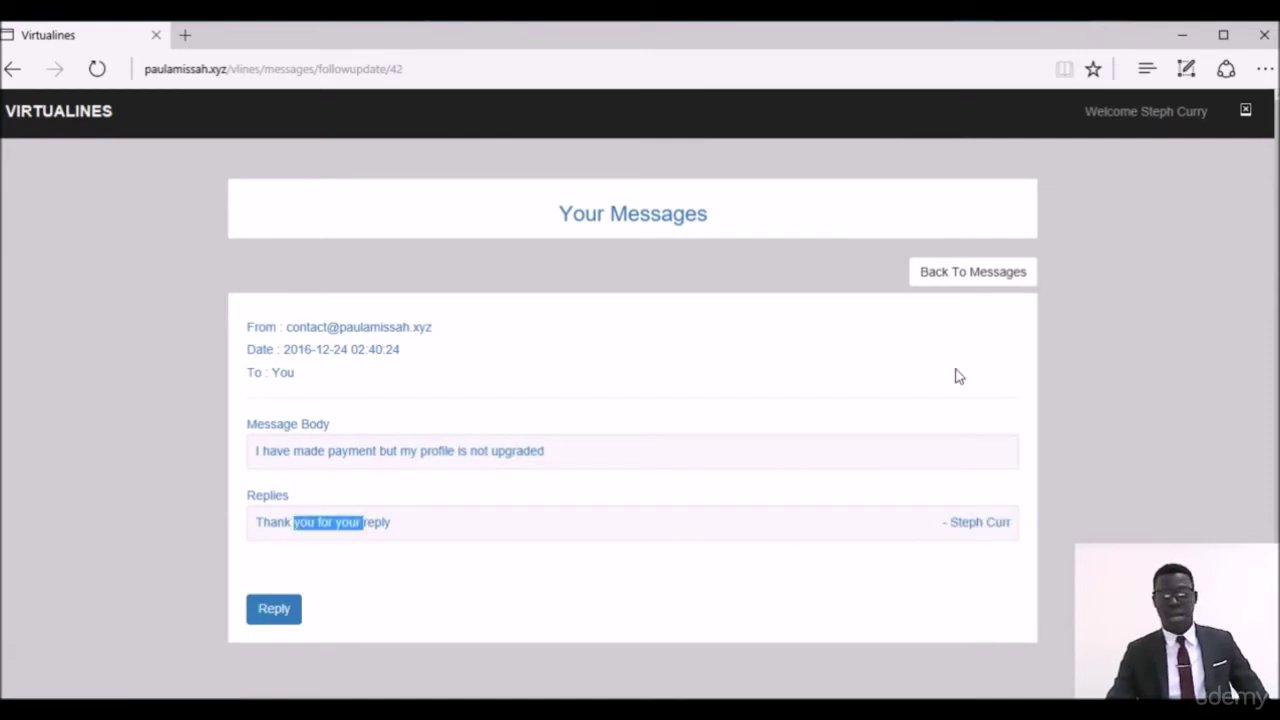
left_click(988, 272)
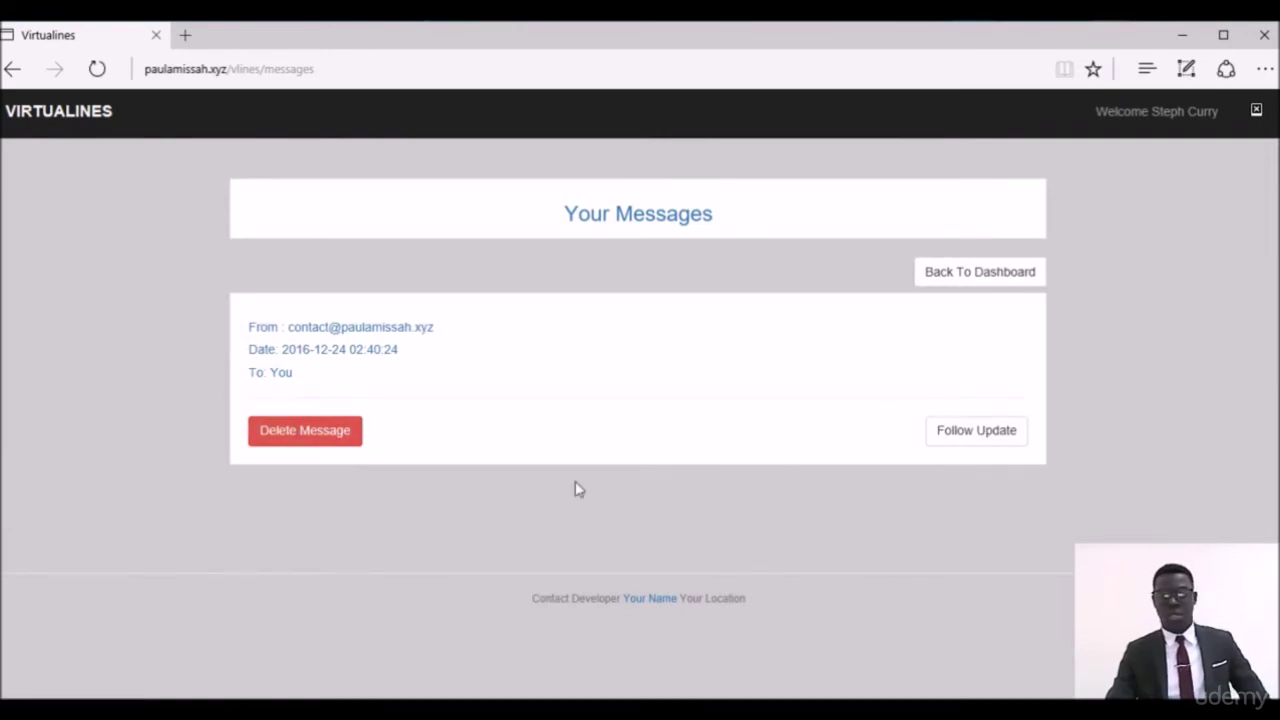
Go back to the dashboard and open the Find Agents search page for Dubai
left_click(998, 283)
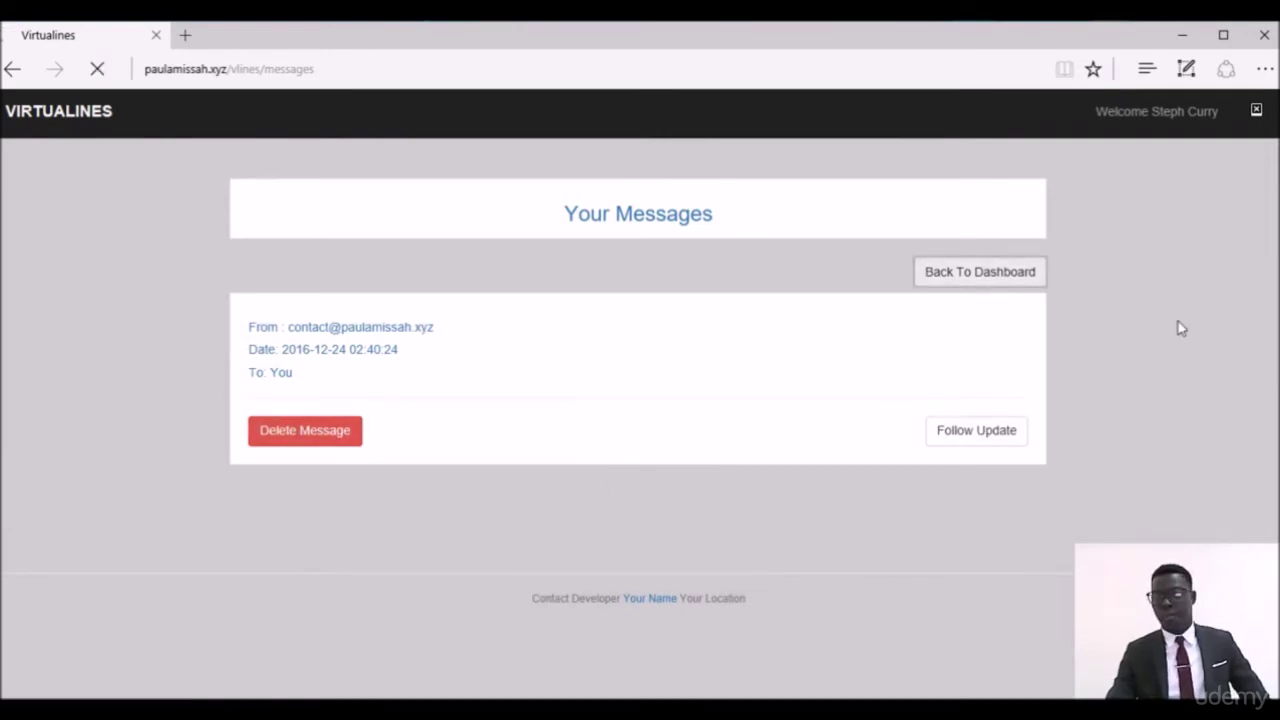
scroll(1132, 456, "down", 3)
scroll(1132, 456, "up", 1)
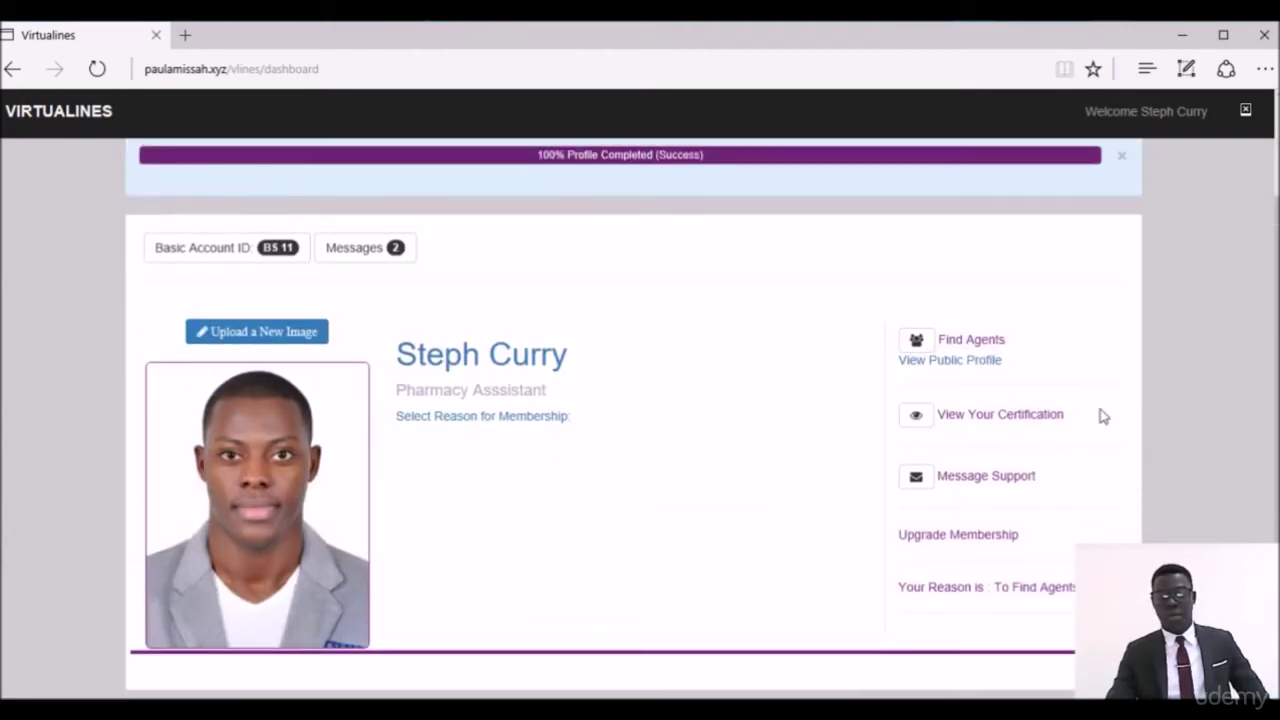
left_click(975, 345)
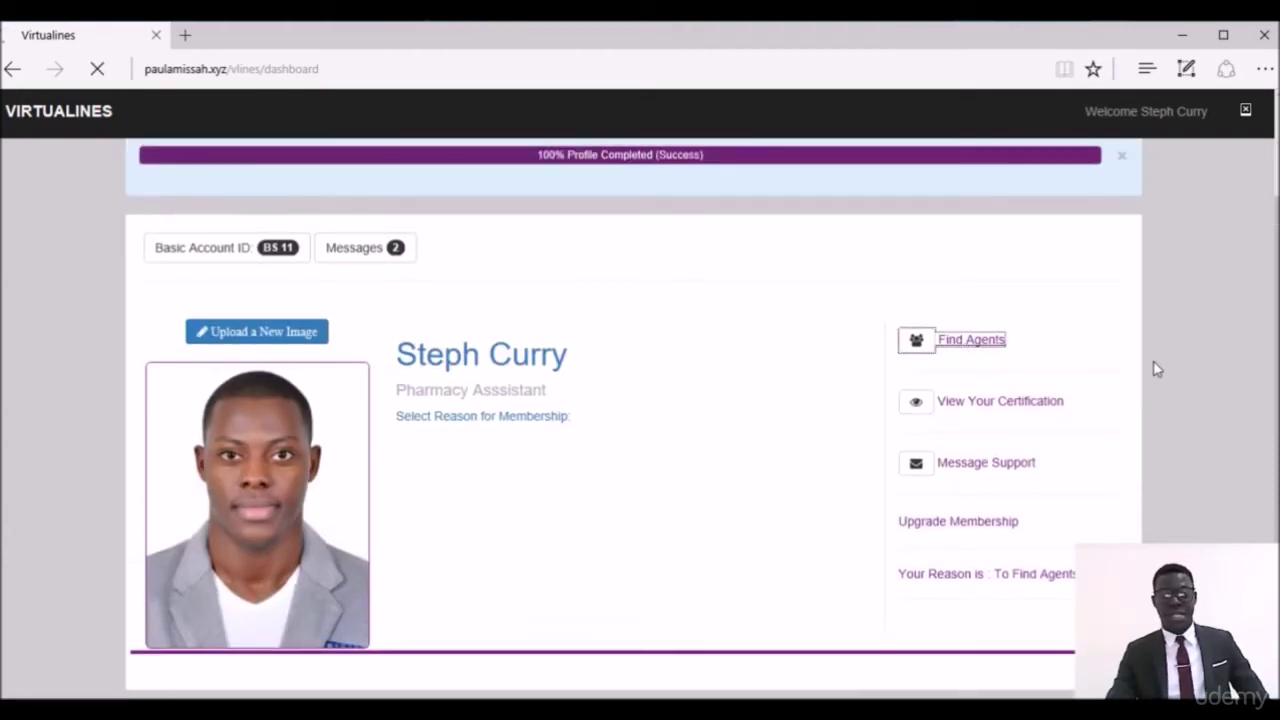
scroll(325, 479, "down", 4)
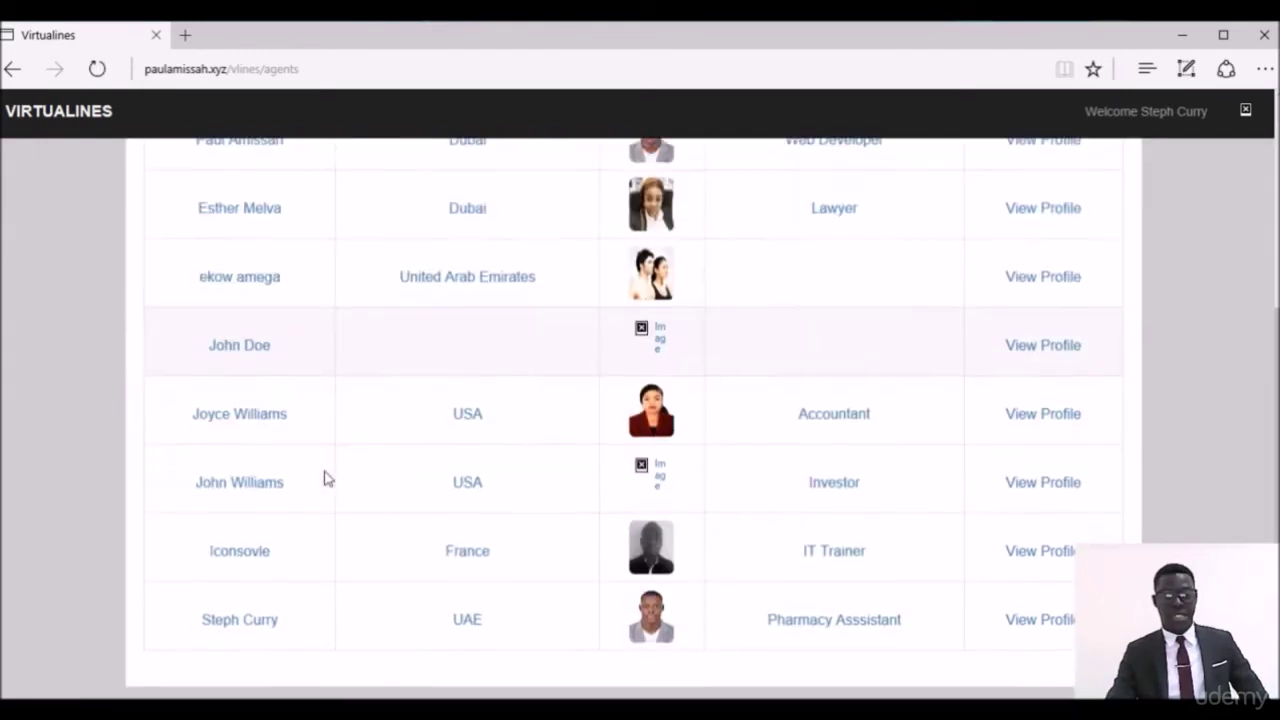
scroll(325, 479, "down", 1)
scroll(374, 537, "up", 1)
scroll(403, 600, "up", 2)
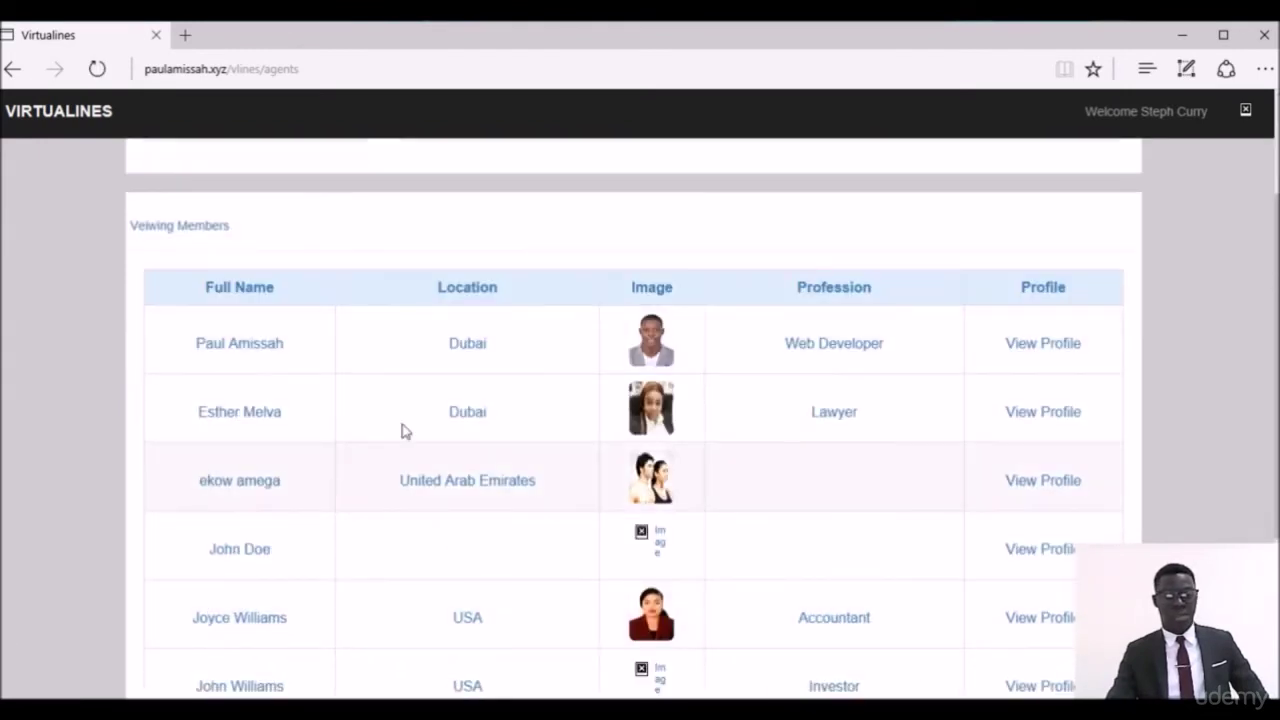
scroll(420, 429, "up", 2)
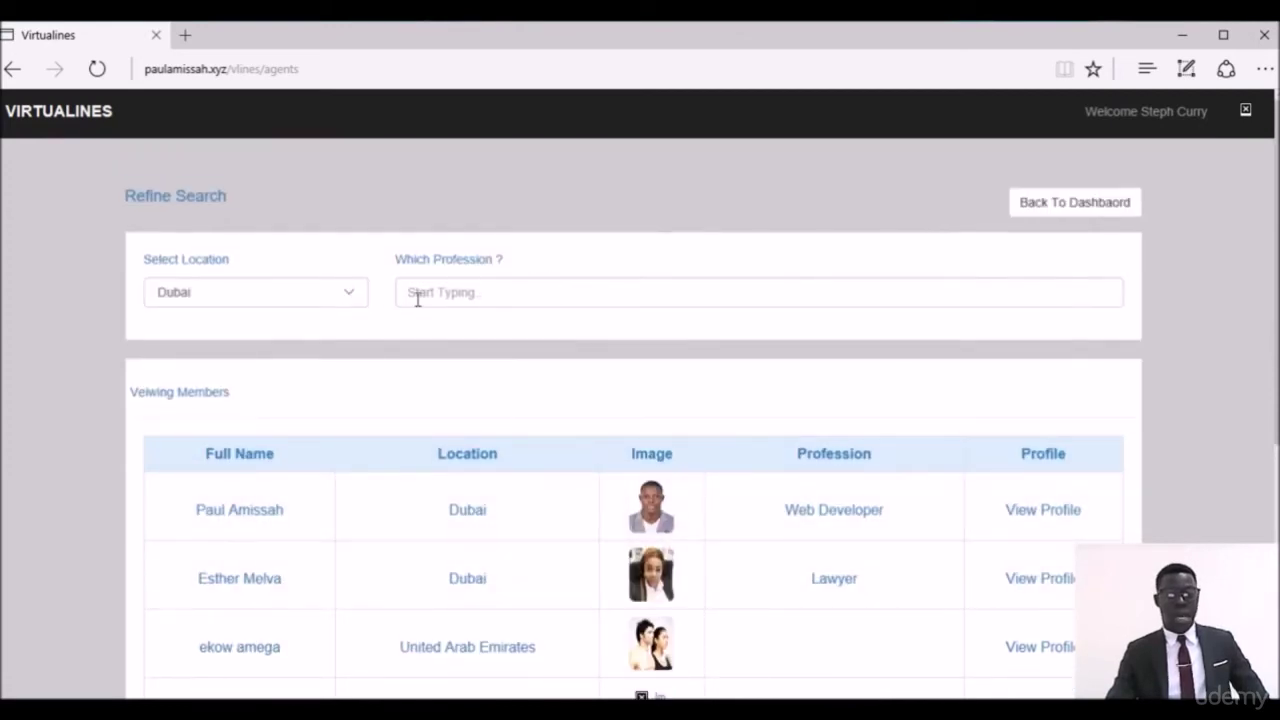
Search profession 'web' to find the Web Developer, then try gibberish 'sdfsfsfdssd'
left_click(516, 293)
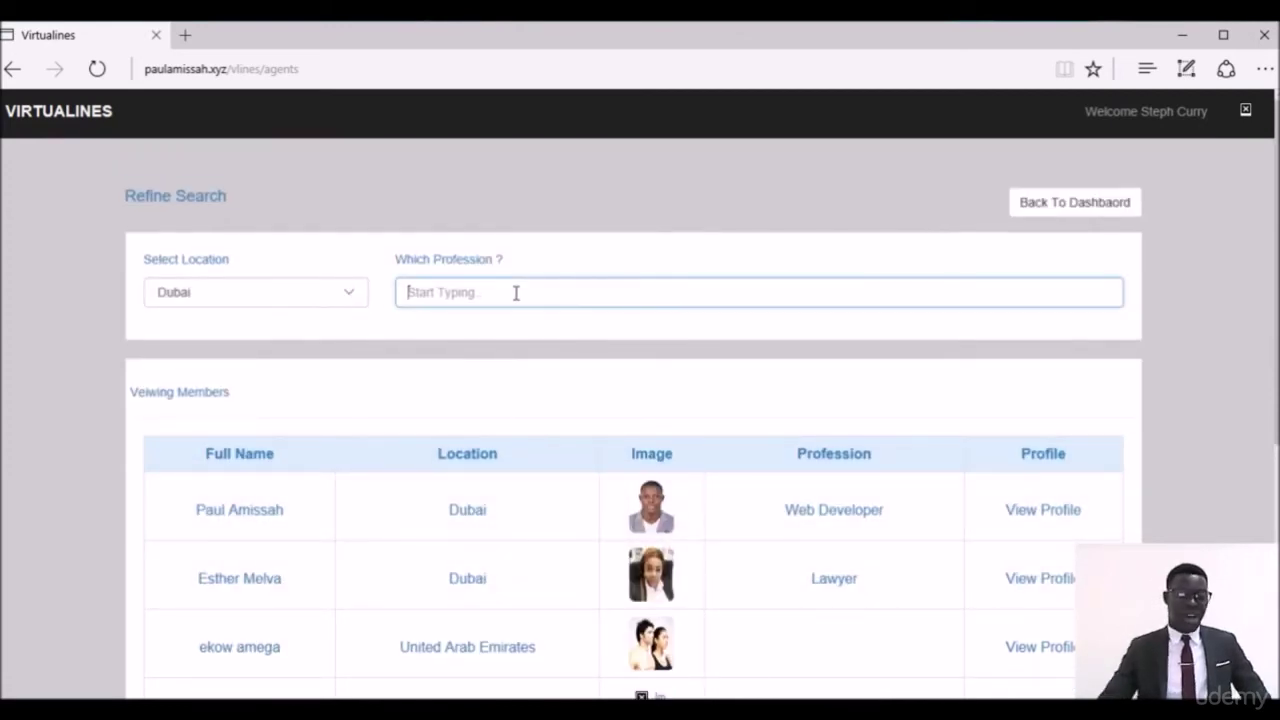
type("web")
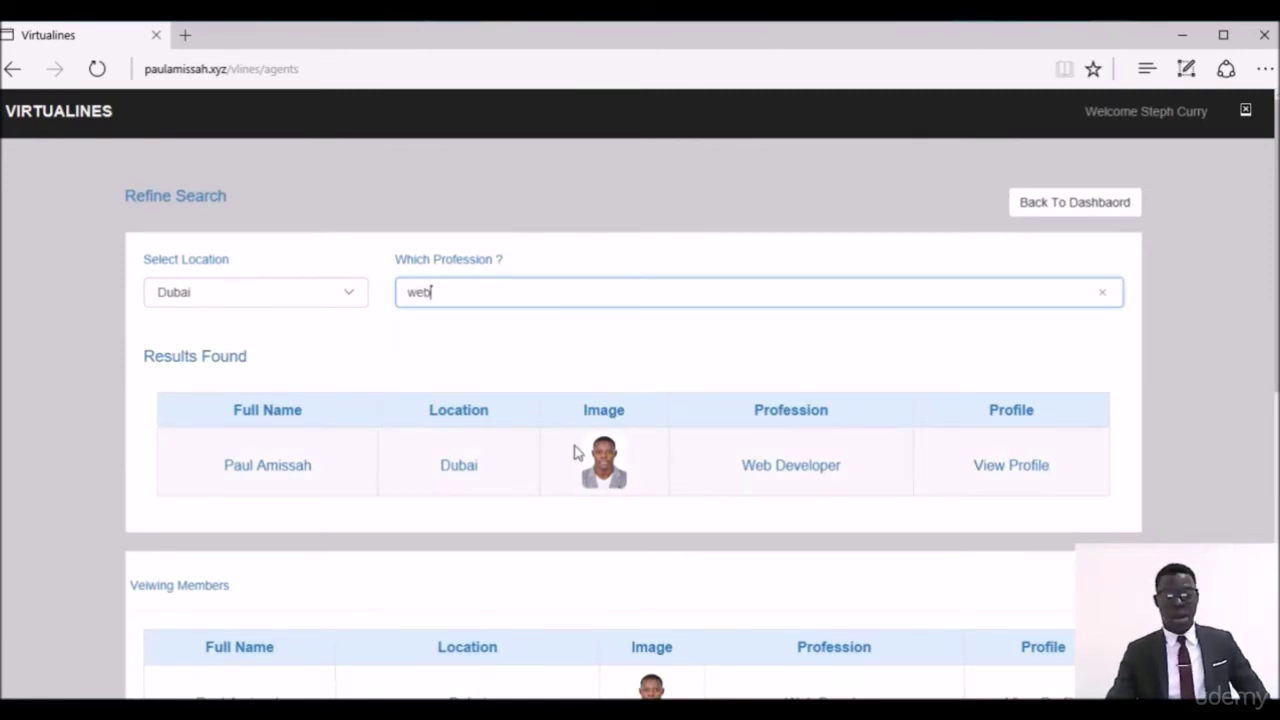
type("sdfsfsfdss")
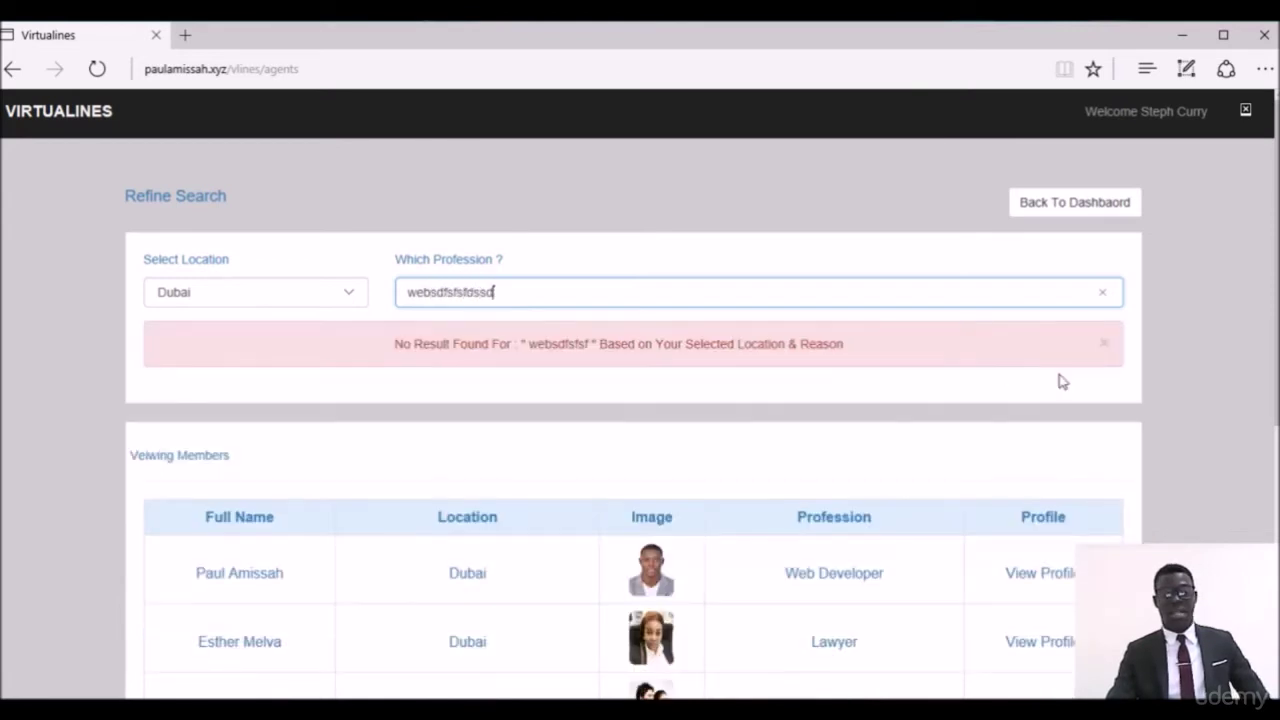
type("d")
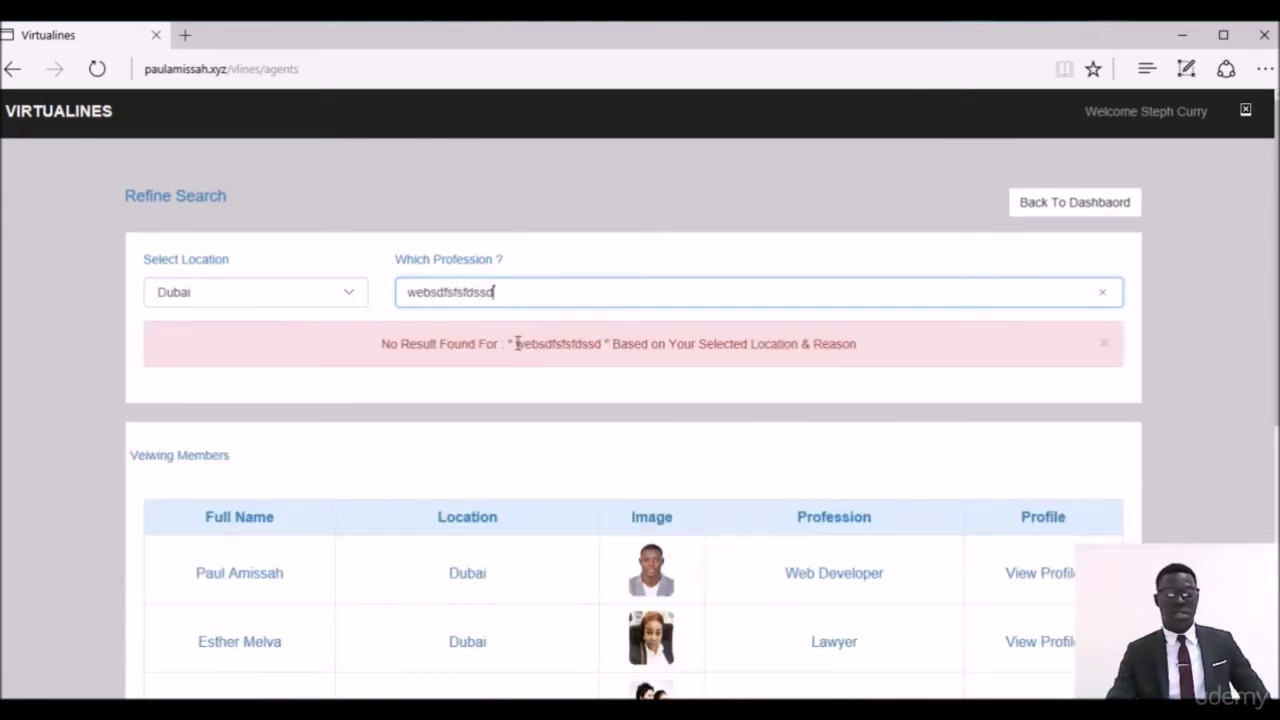
Extend the nonsense search term with 'sdfsfsdd' and dismiss the no-result alert
left_click_drag(518, 343, 589, 346)
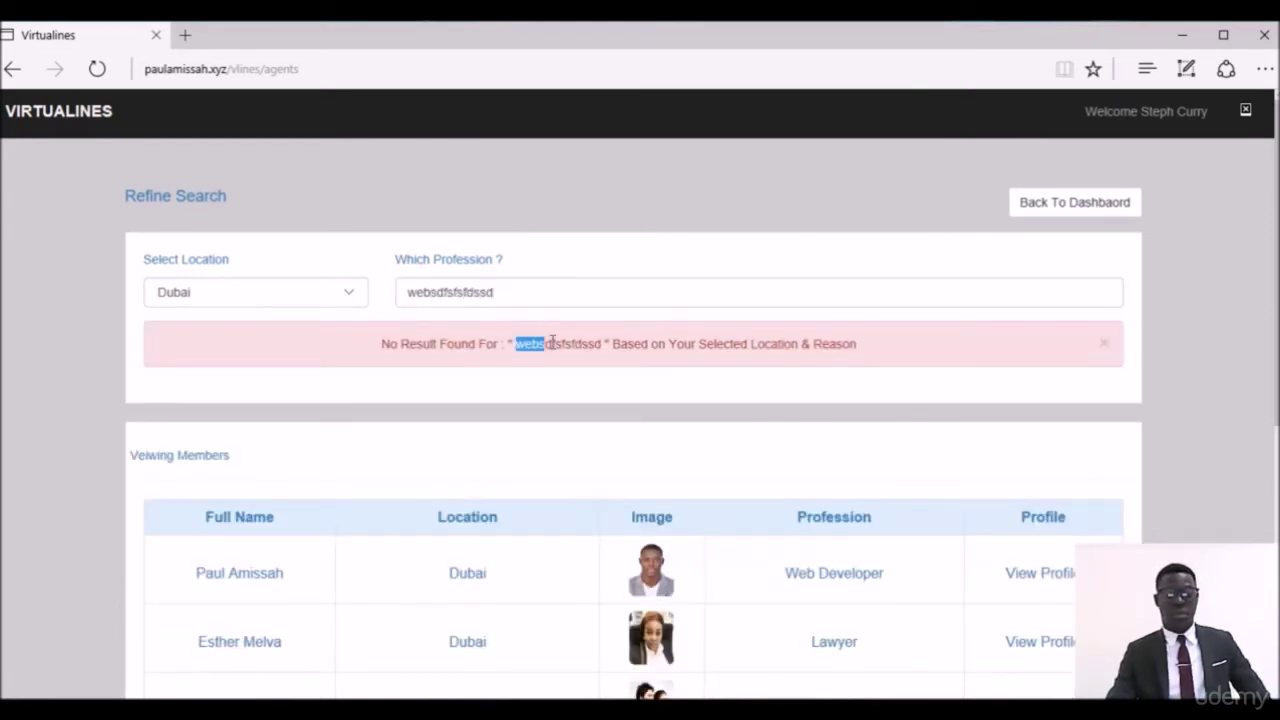
left_click(516, 298)
type("sdfsfsdd")
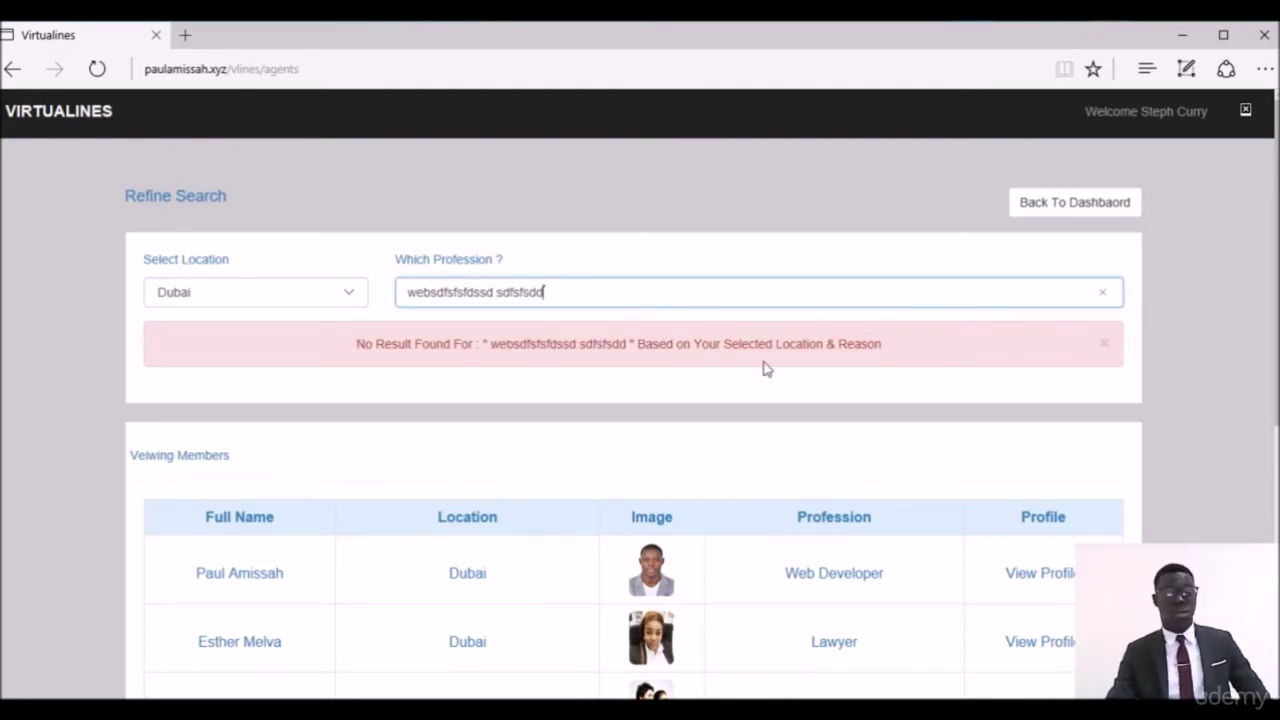
left_click(1104, 343)
Return to the dashboard, open Upgrade Membership and show the Select Package list
left_click(1073, 206)
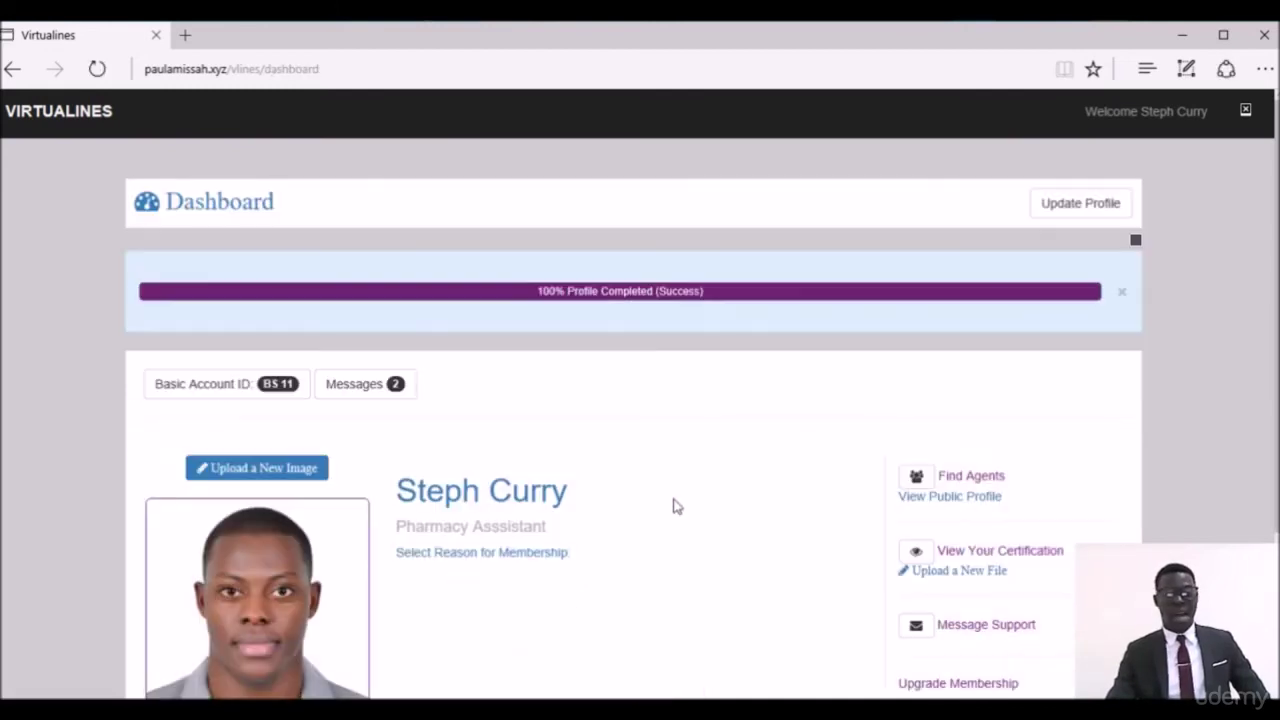
scroll(780, 506, "down", 2)
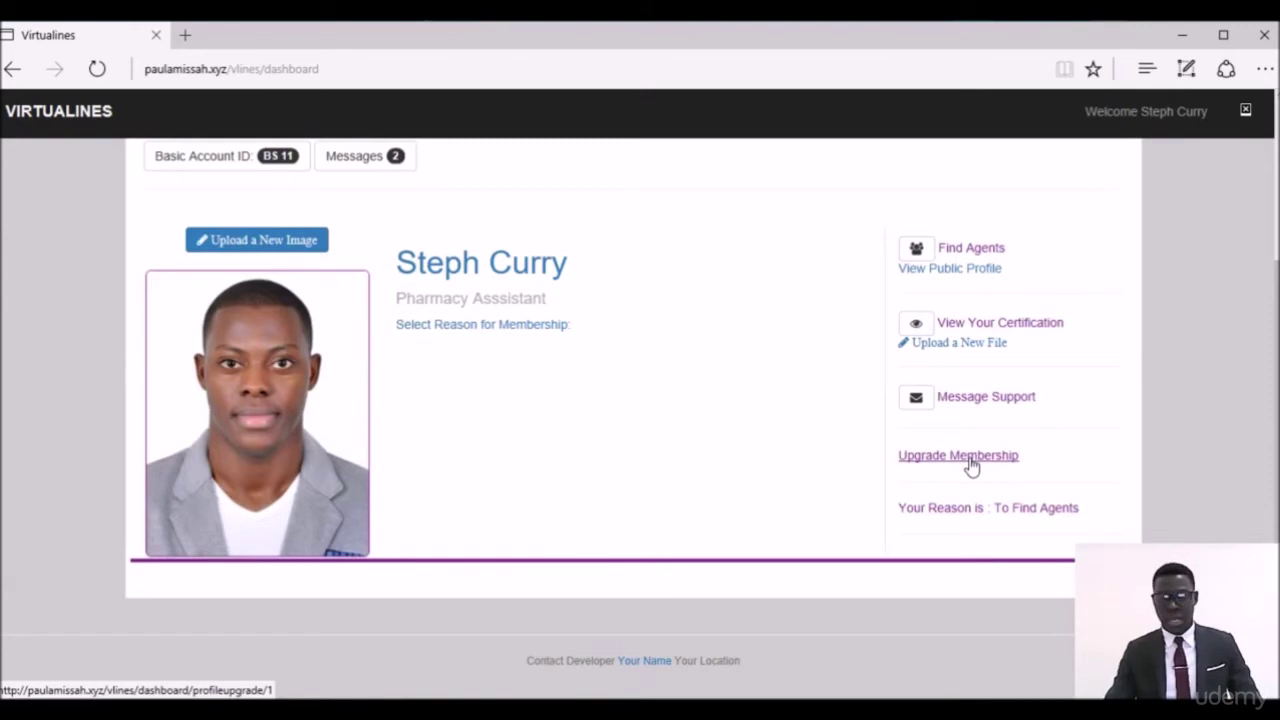
left_click(970, 466)
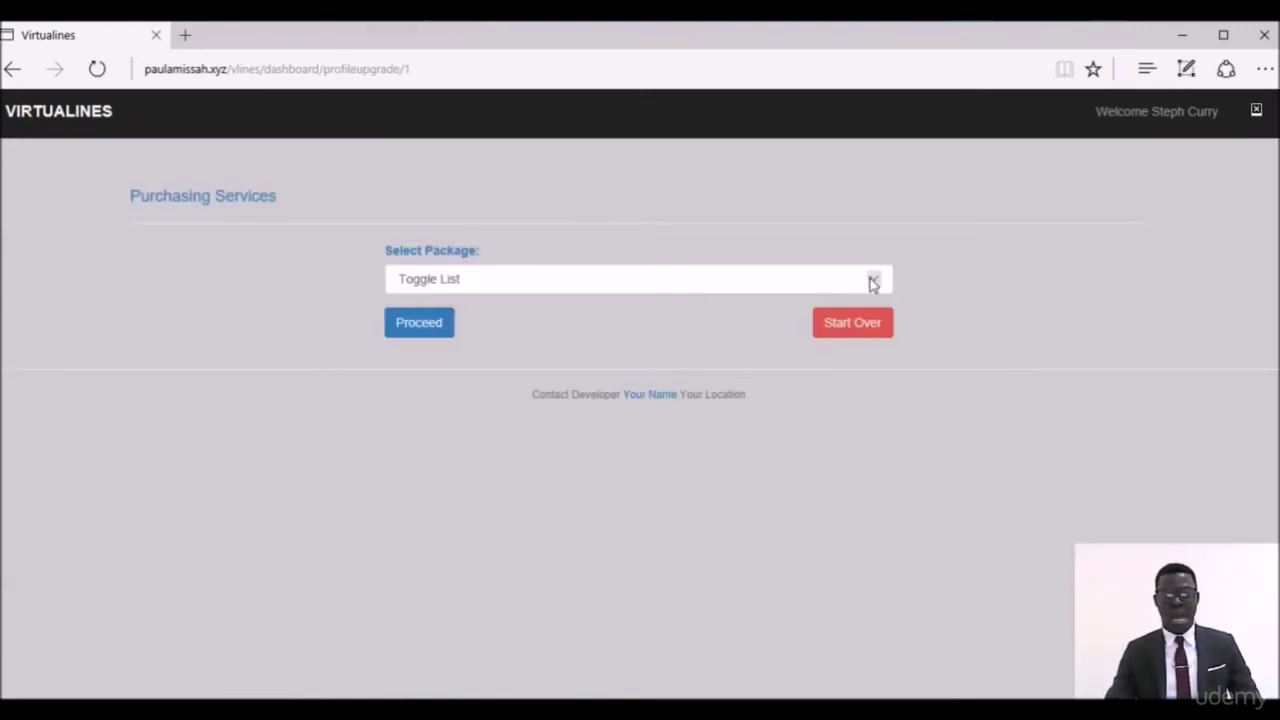
left_click(872, 284)
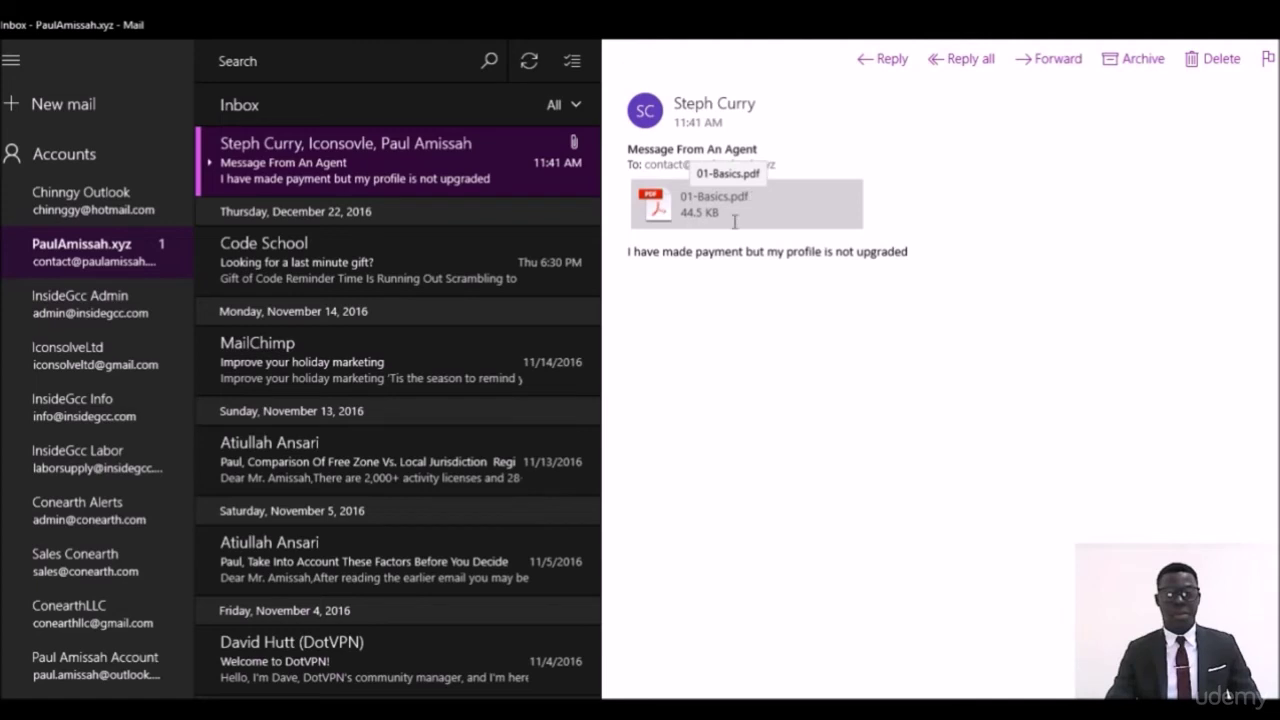
Open the 01-Basics.pdf attachment in the agent's message
left_click(746, 220)
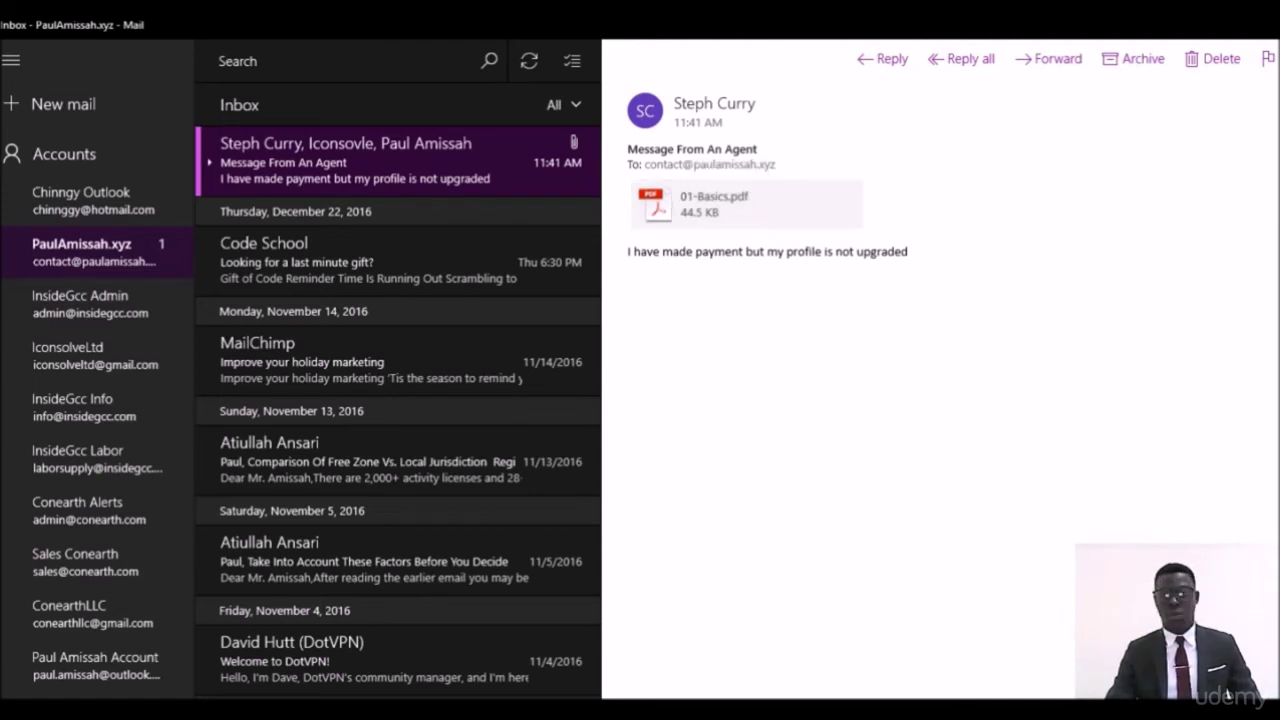
left_click(716, 216)
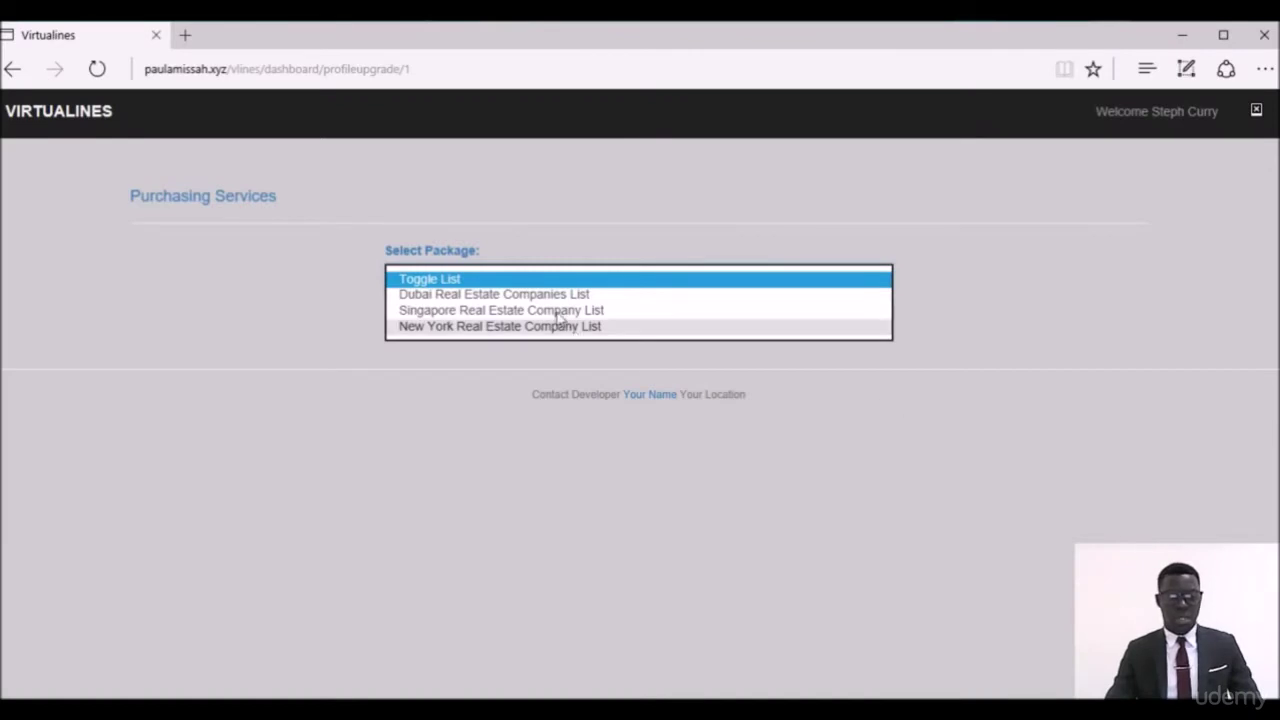
Select the Dubai Real Estate Companies List package and proceed to its details
left_click(279, 295)
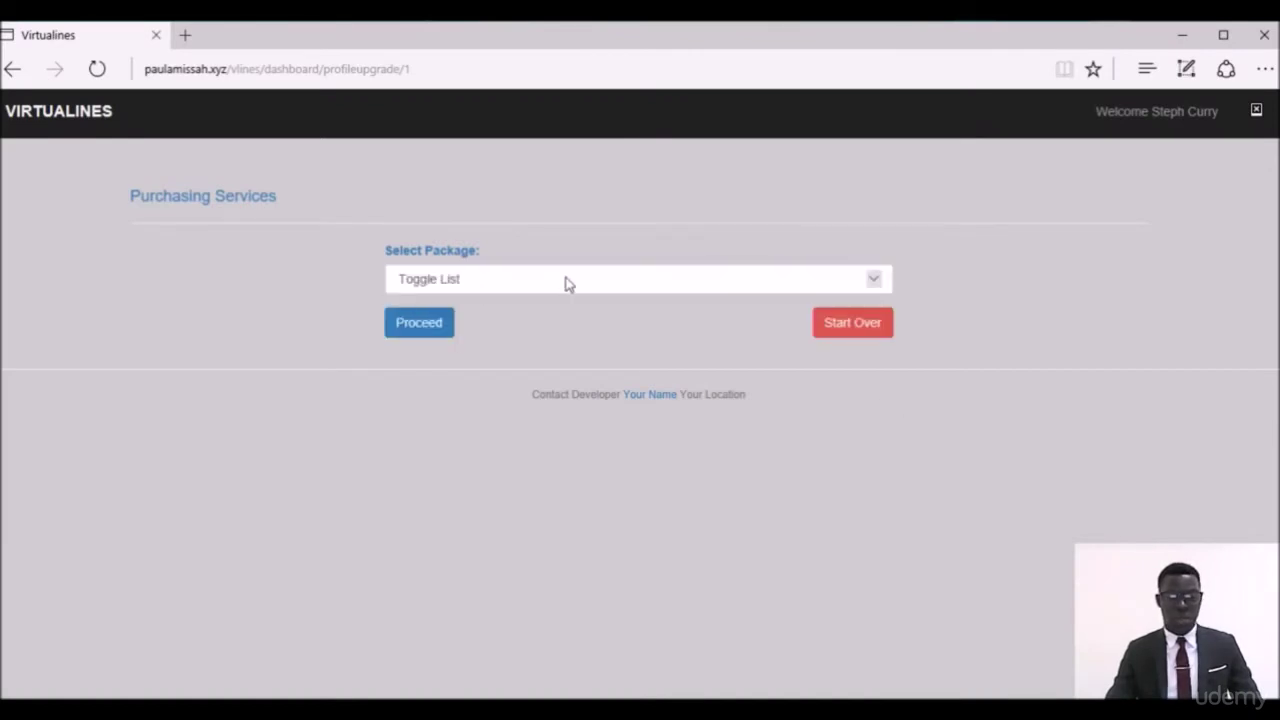
left_click(565, 283)
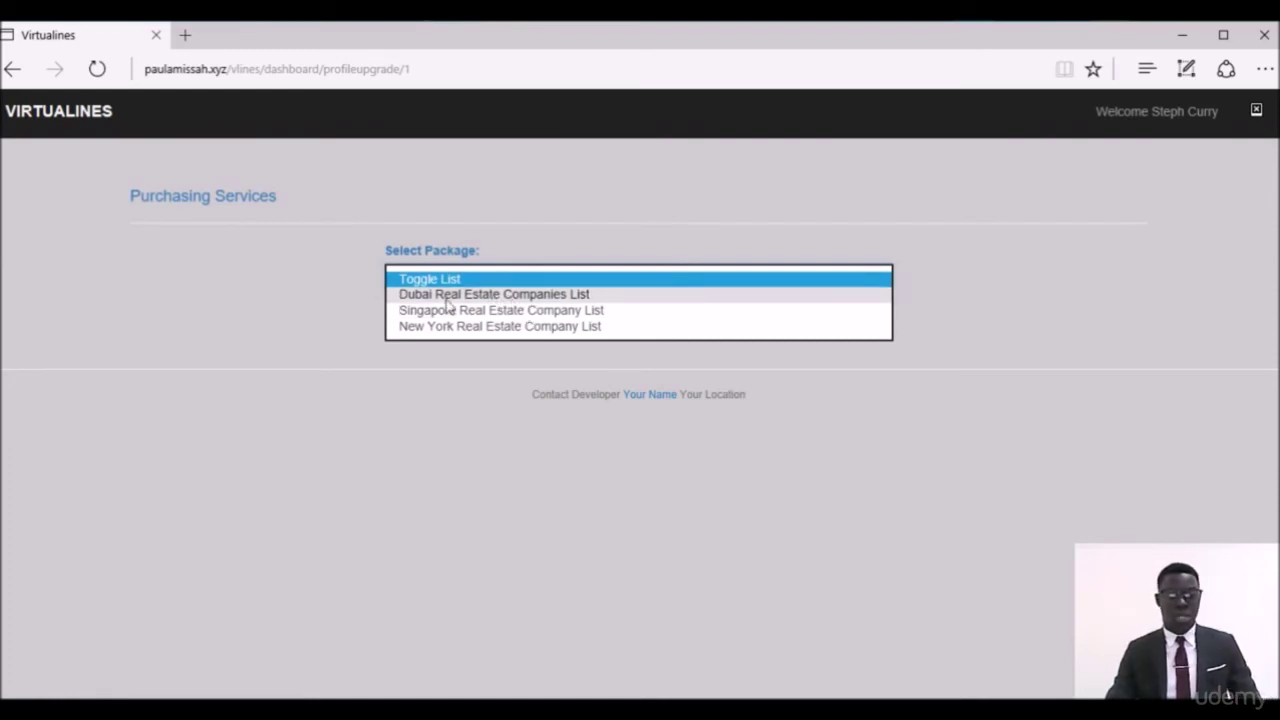
left_click(511, 297)
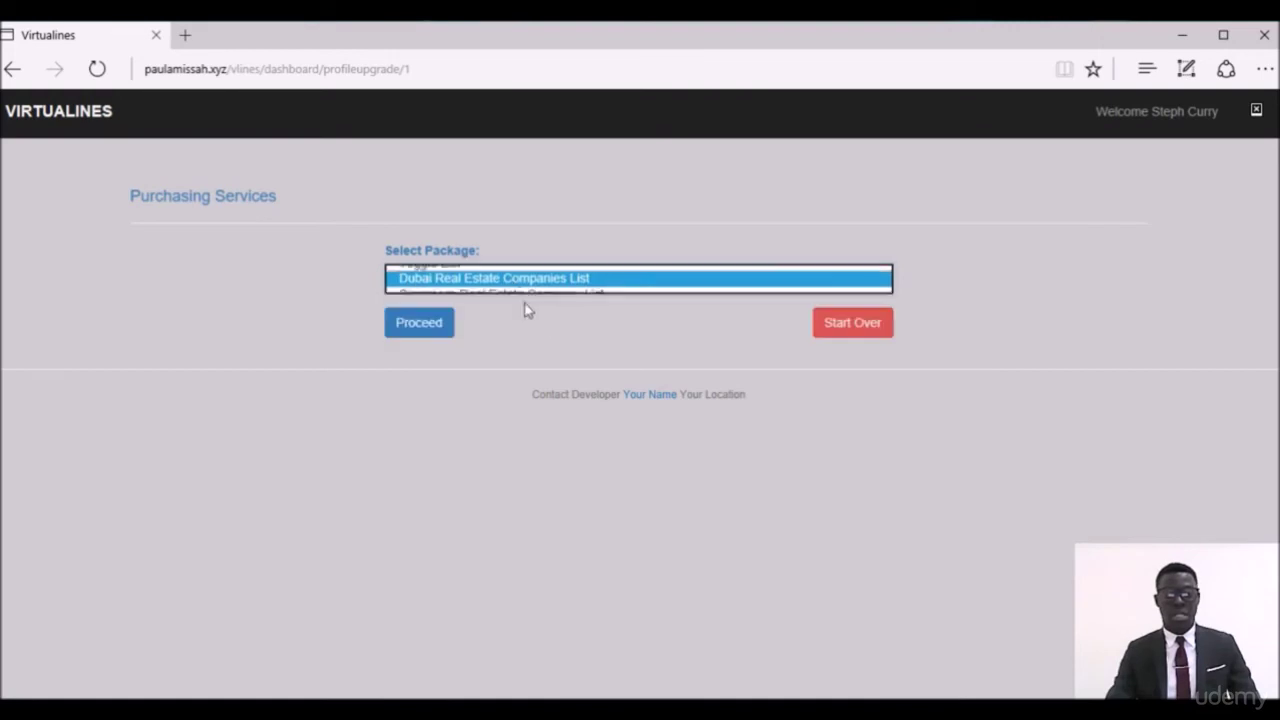
left_click(420, 326)
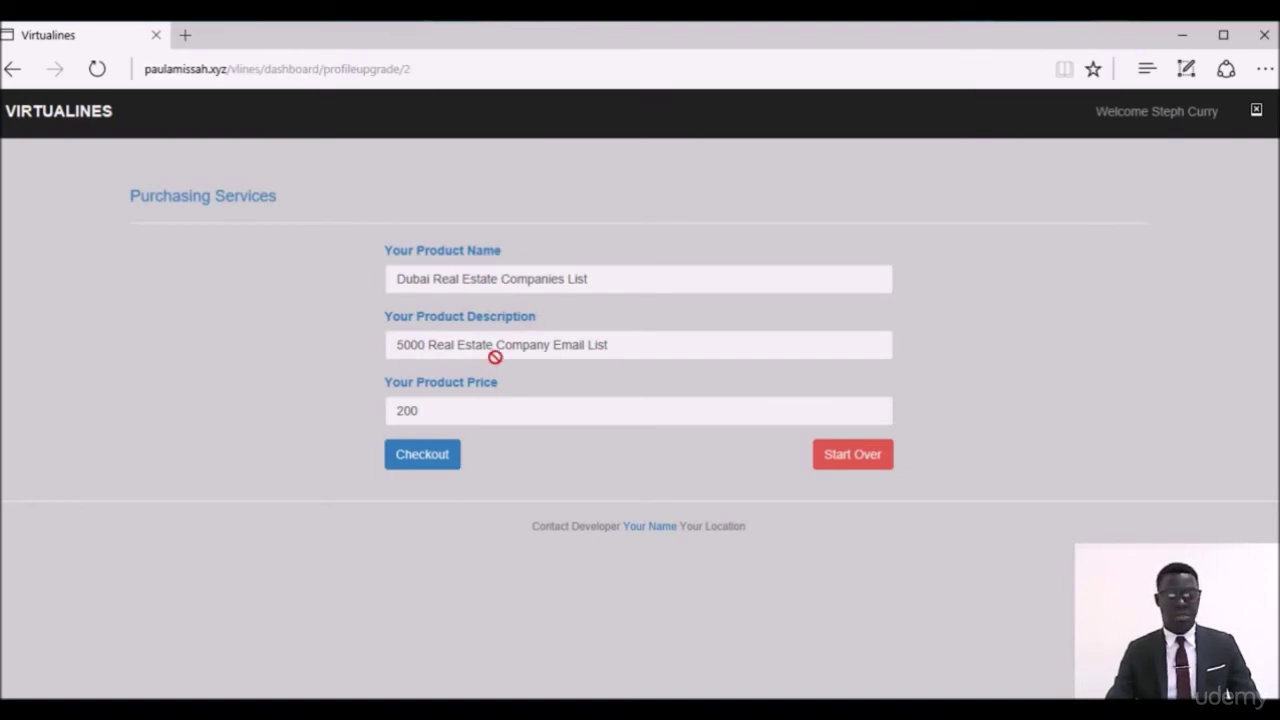
Check out to the $200 order summary and confirm saving the order
left_click(433, 457)
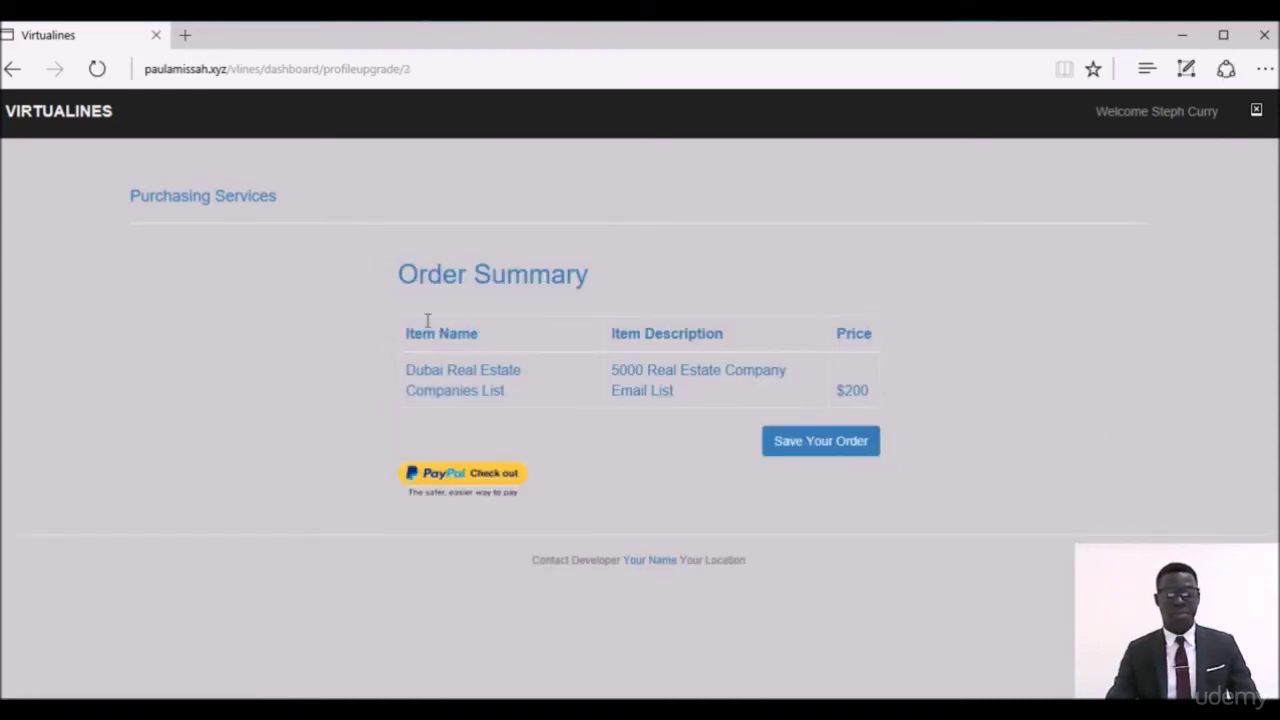
left_click(826, 445)
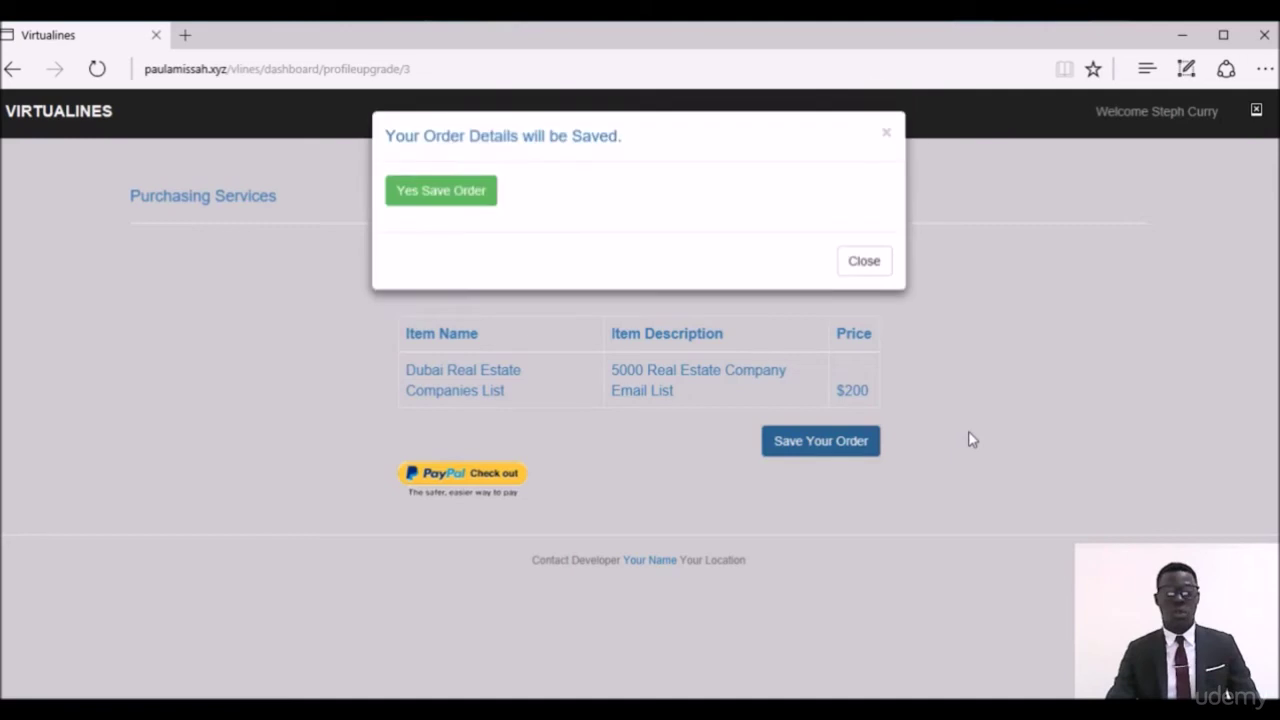
left_click(470, 210)
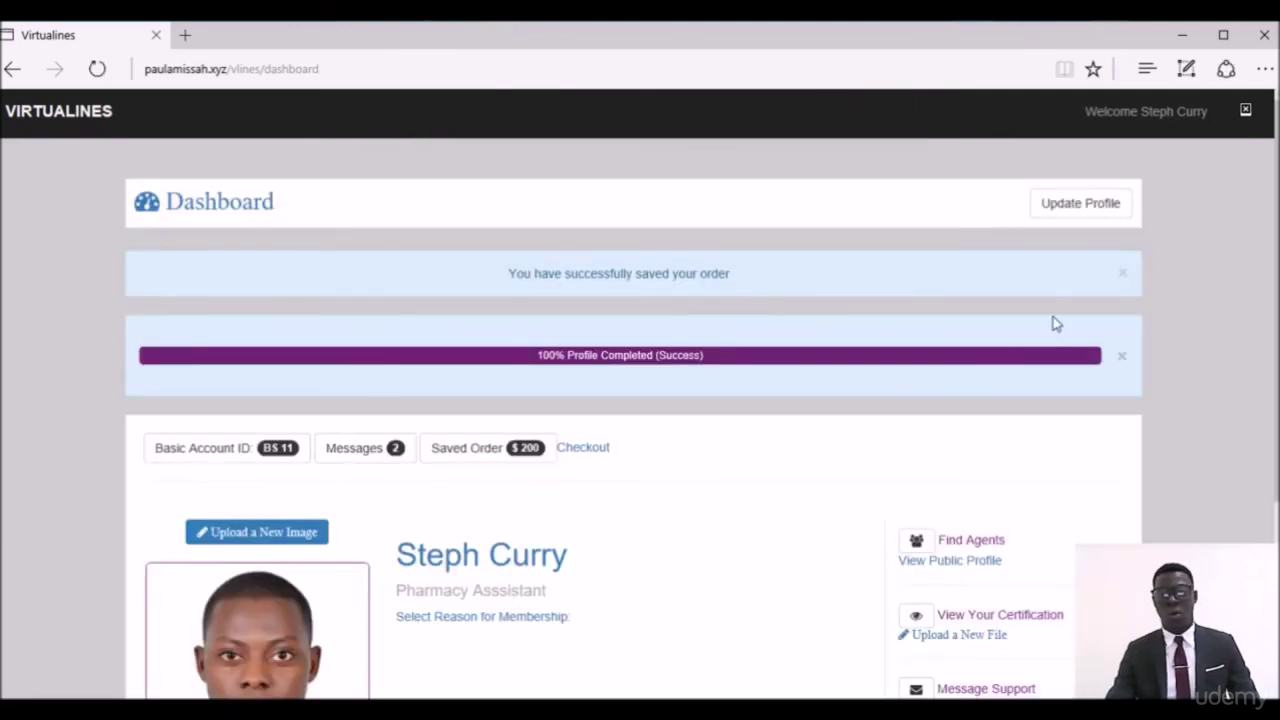
Dismiss the saved-order notice and check out the saved $200 order with PayPal
left_click(1122, 273)
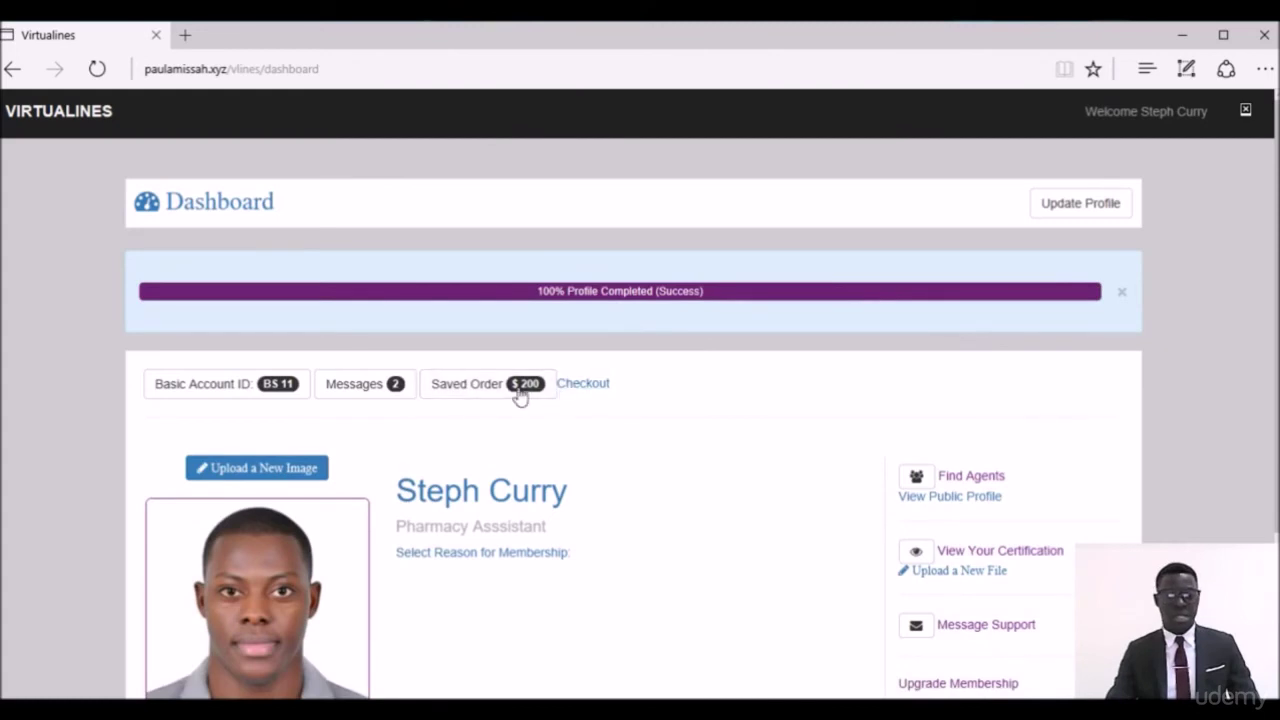
left_click(584, 386)
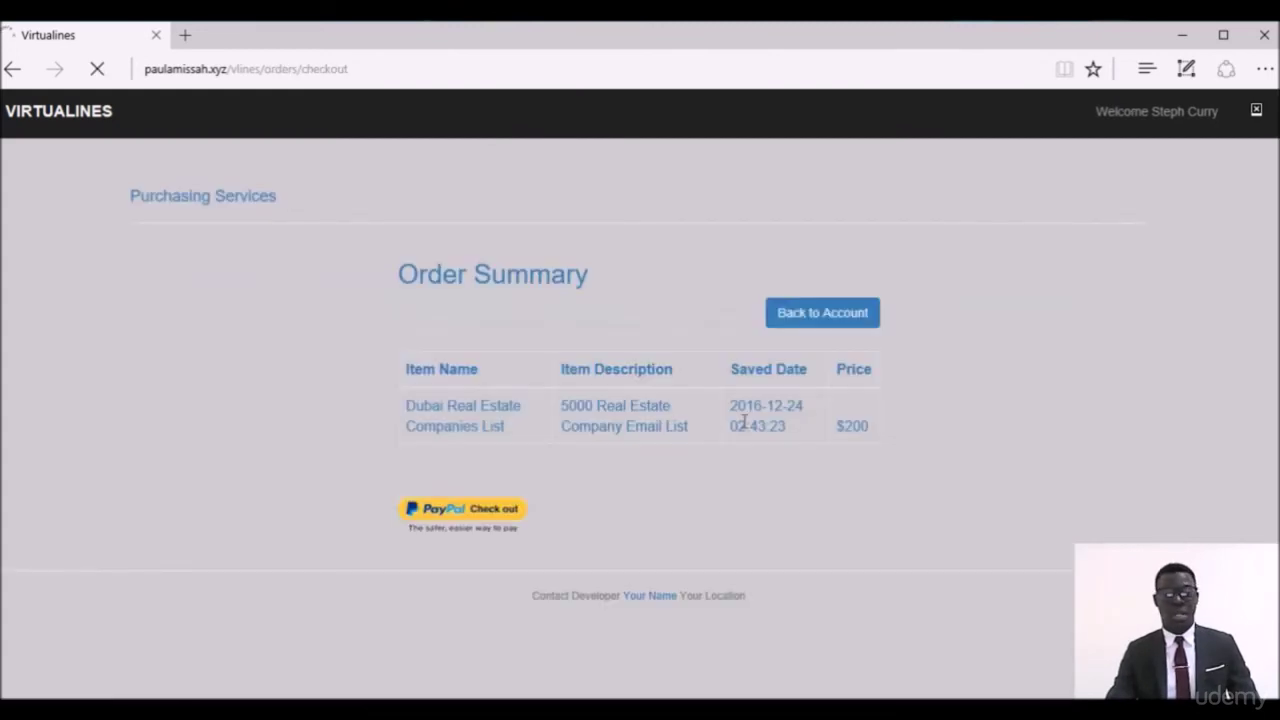
left_click(458, 512)
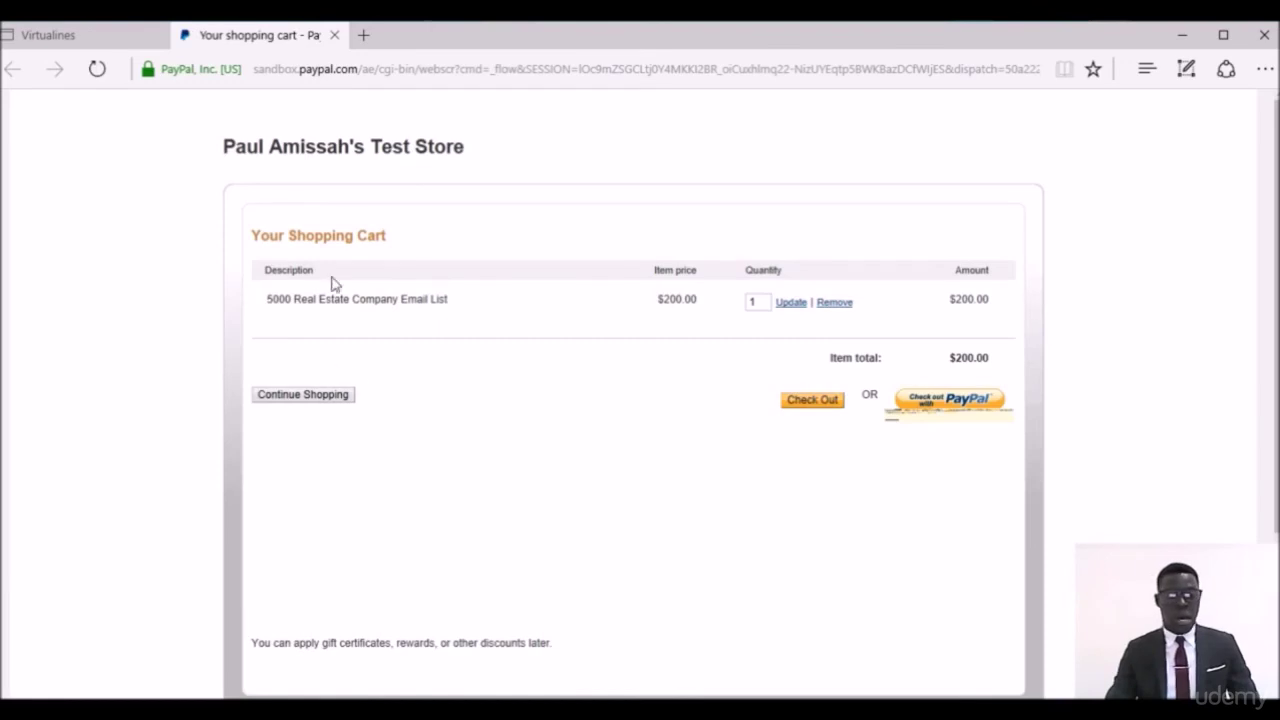
Check out the $200 5000 Real Estate Company Email List cart with a PayPal account
left_click_drag(270, 146, 464, 148)
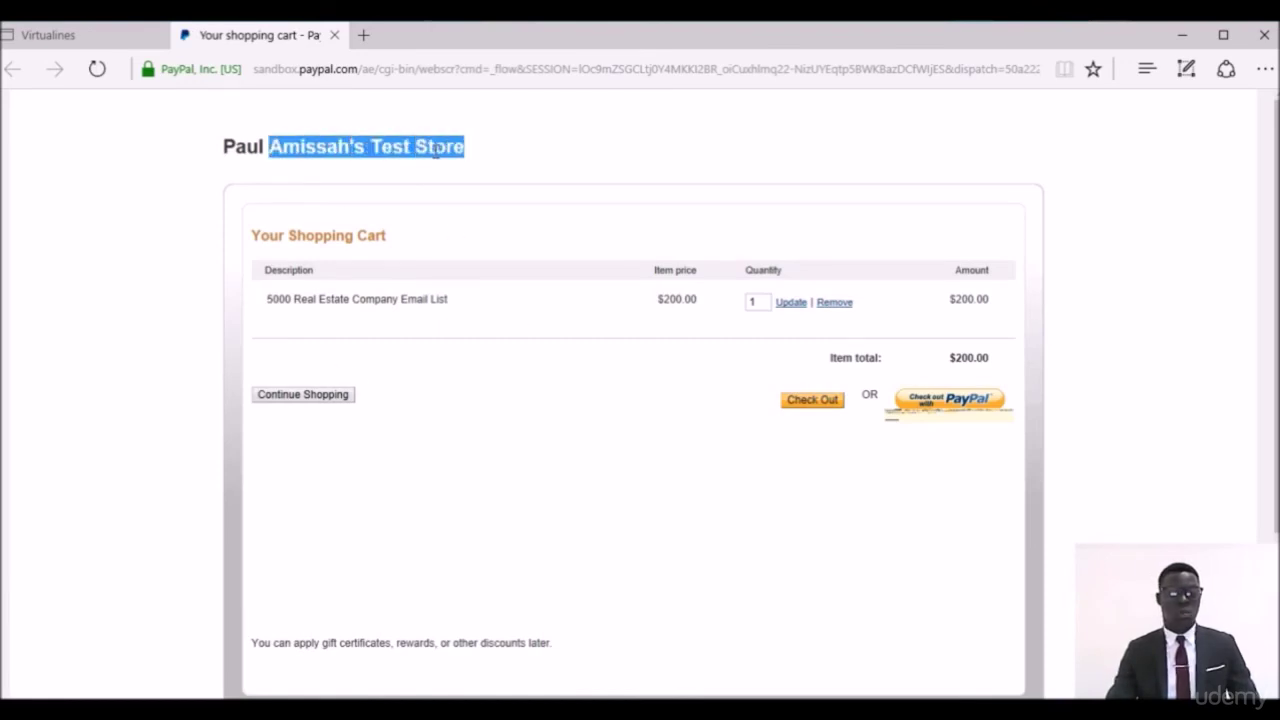
left_click(388, 150)
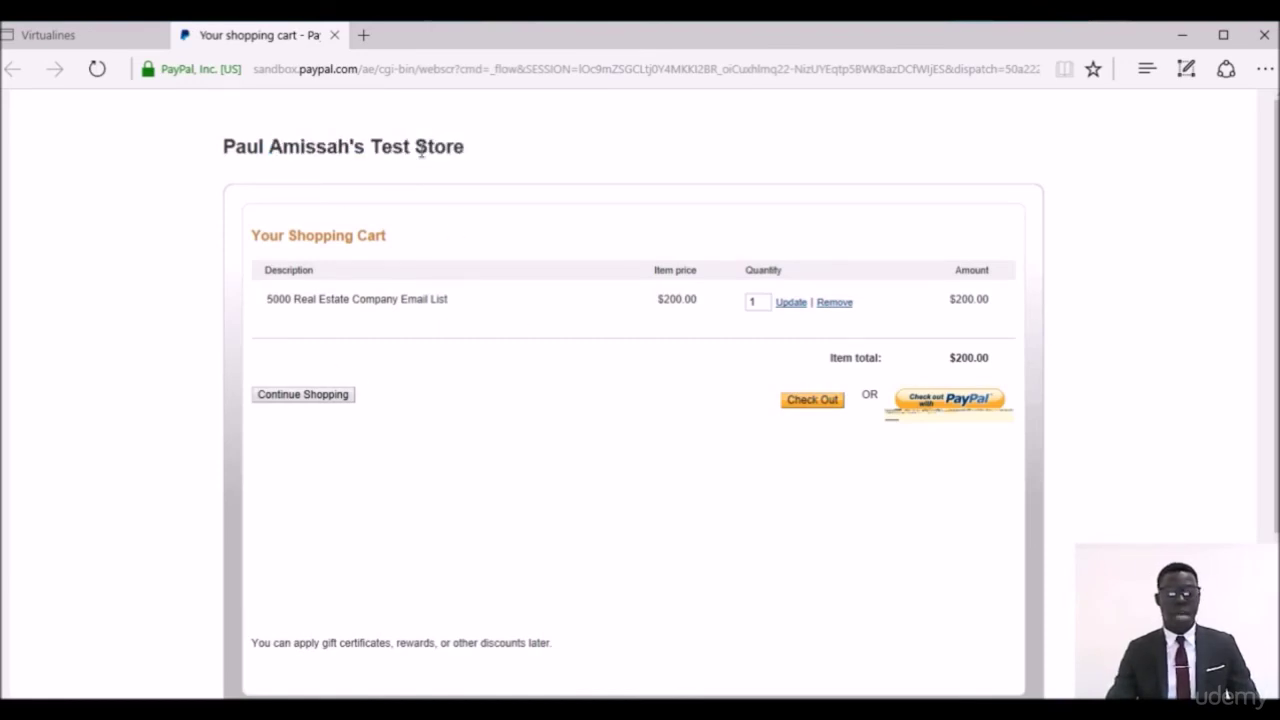
left_click(951, 401)
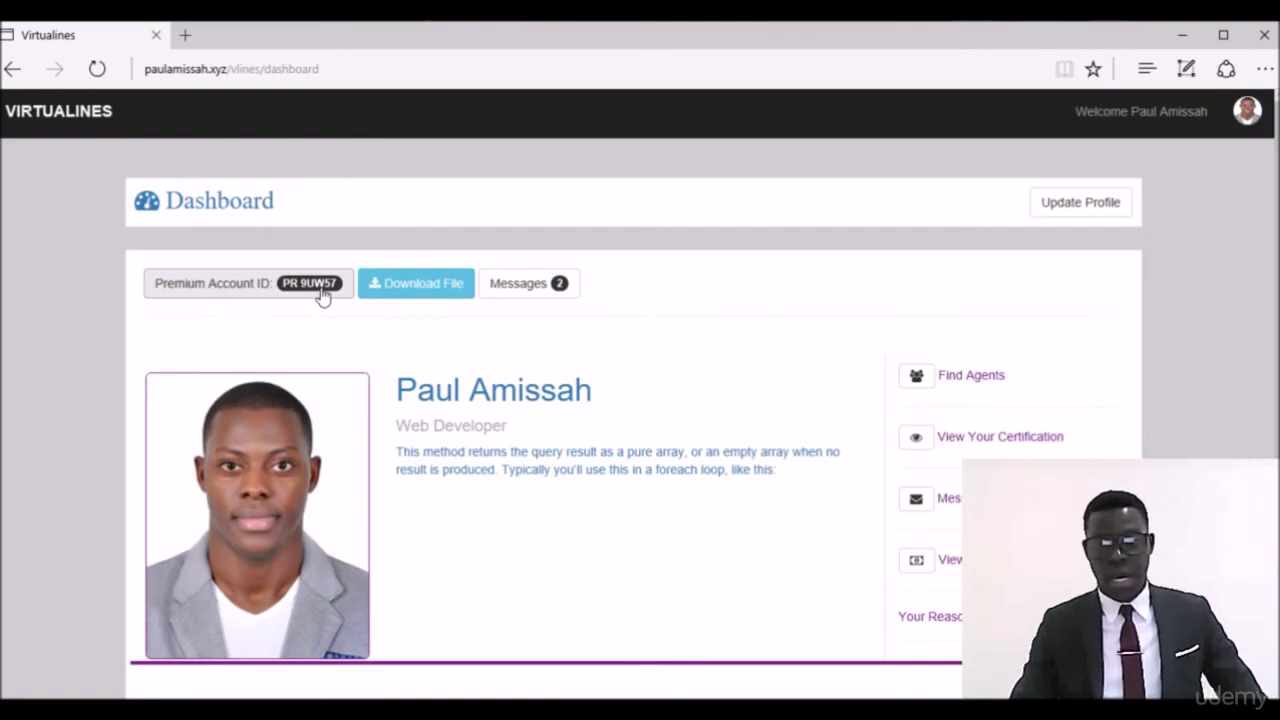
scroll(702, 427, "down", 1)
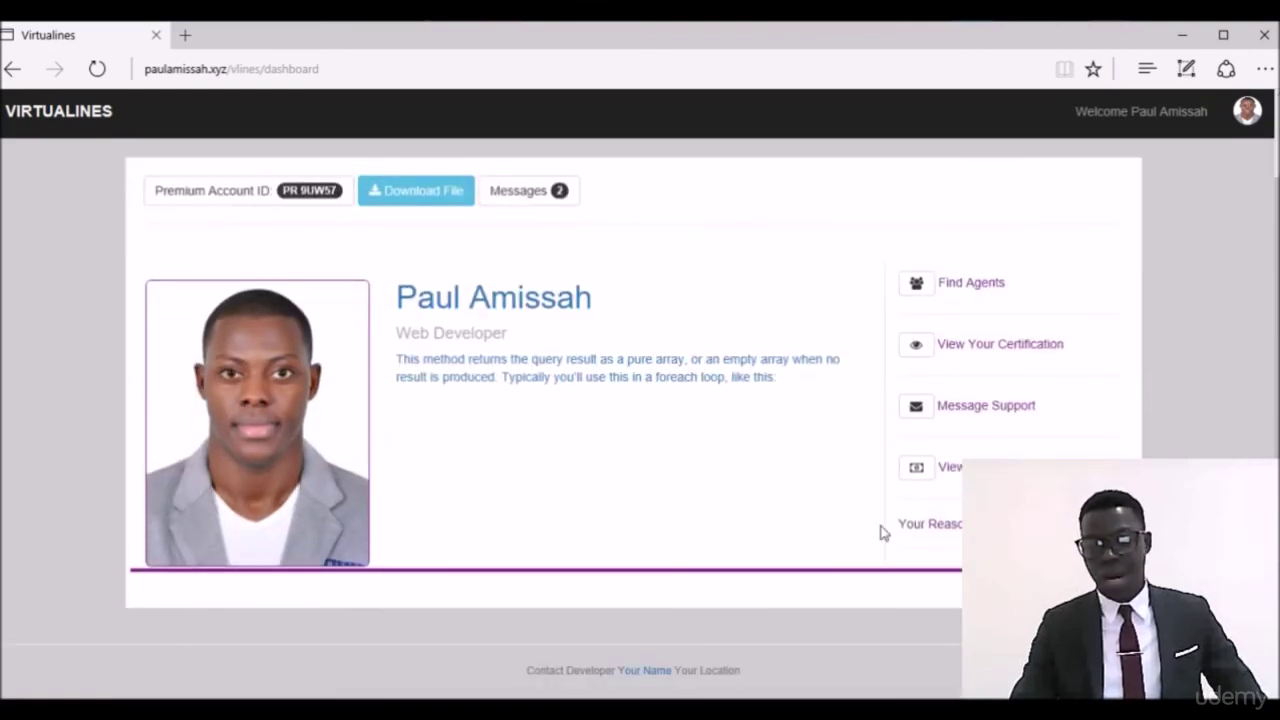
left_click(925, 476)
scroll(643, 437, "down", 1)
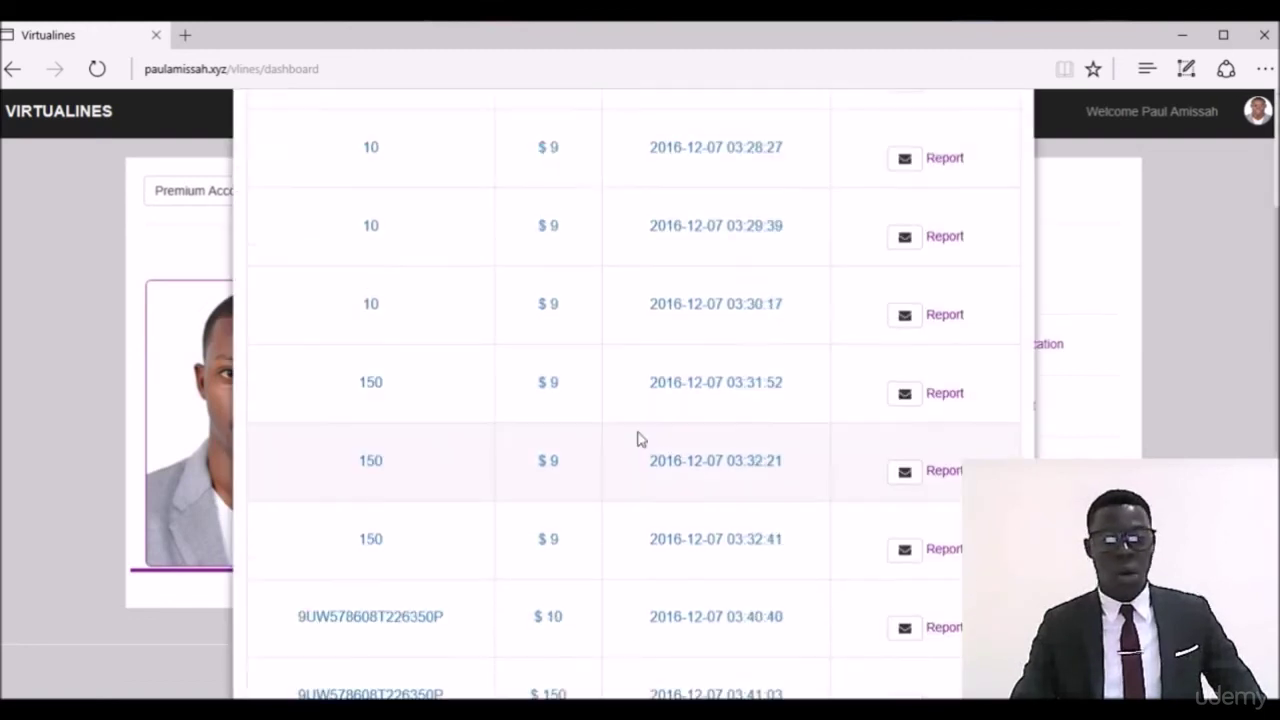
scroll(640, 440, "down", 3)
scroll(638, 438, "up", 2)
scroll(637, 437, "up", 2)
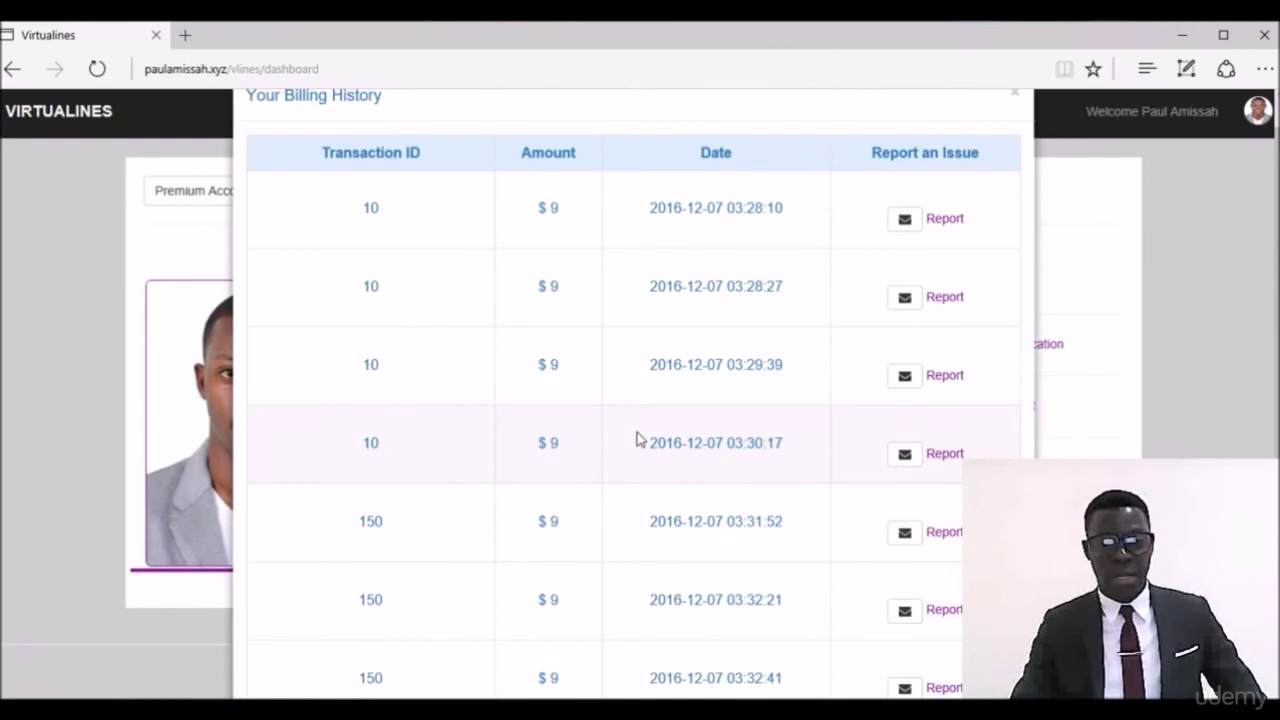
scroll(637, 437, "down", 2)
scroll(636, 470, "down", 2)
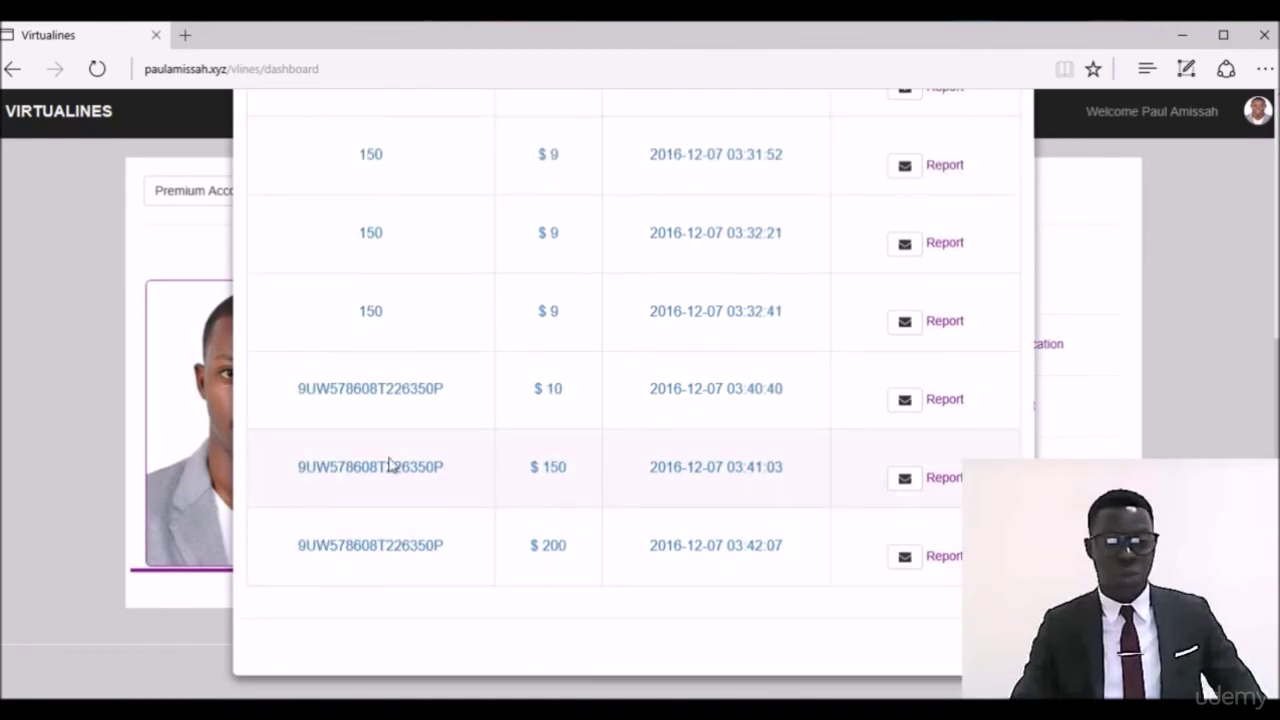
left_click_drag(341, 469, 436, 467)
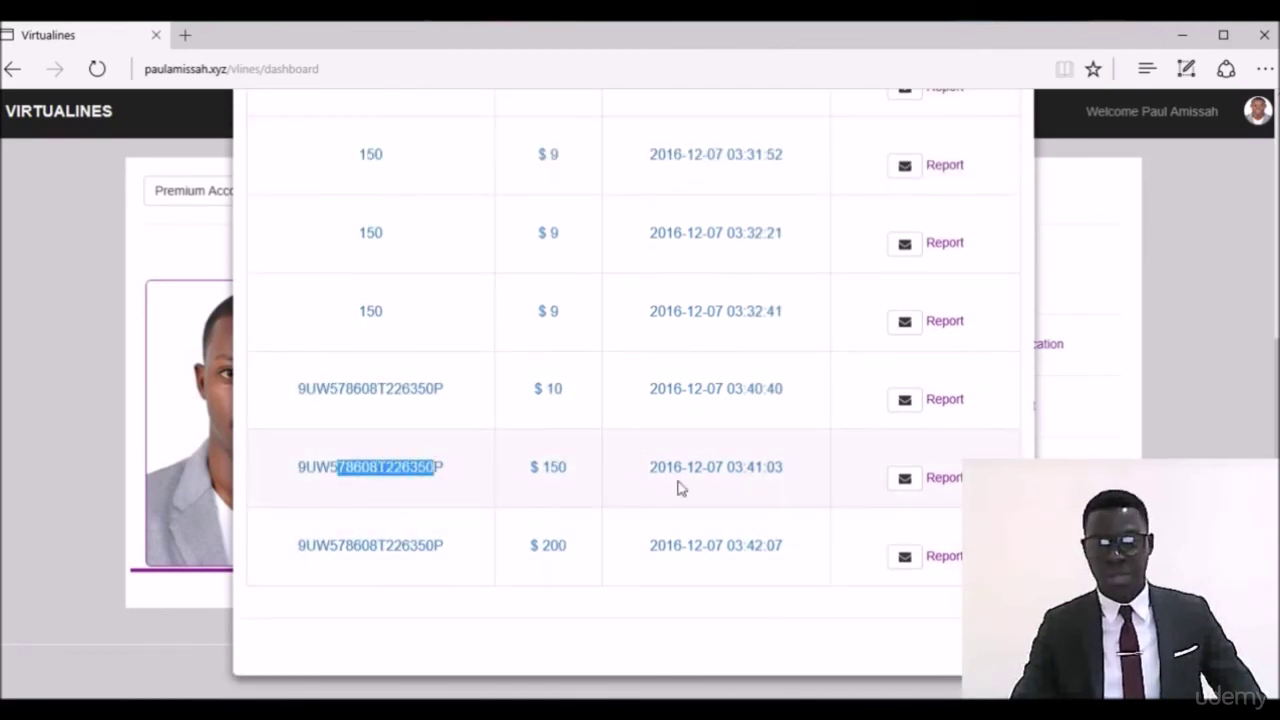
left_click_drag(680, 470, 769, 466)
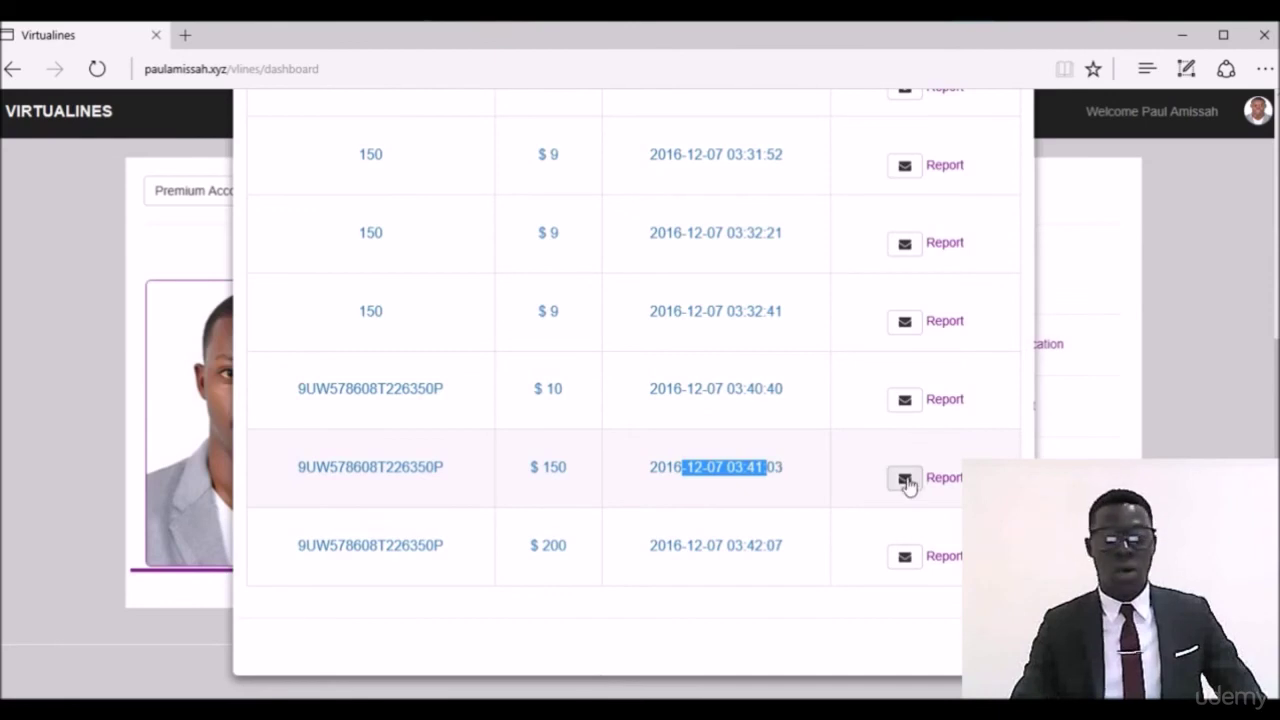
left_click(904, 478)
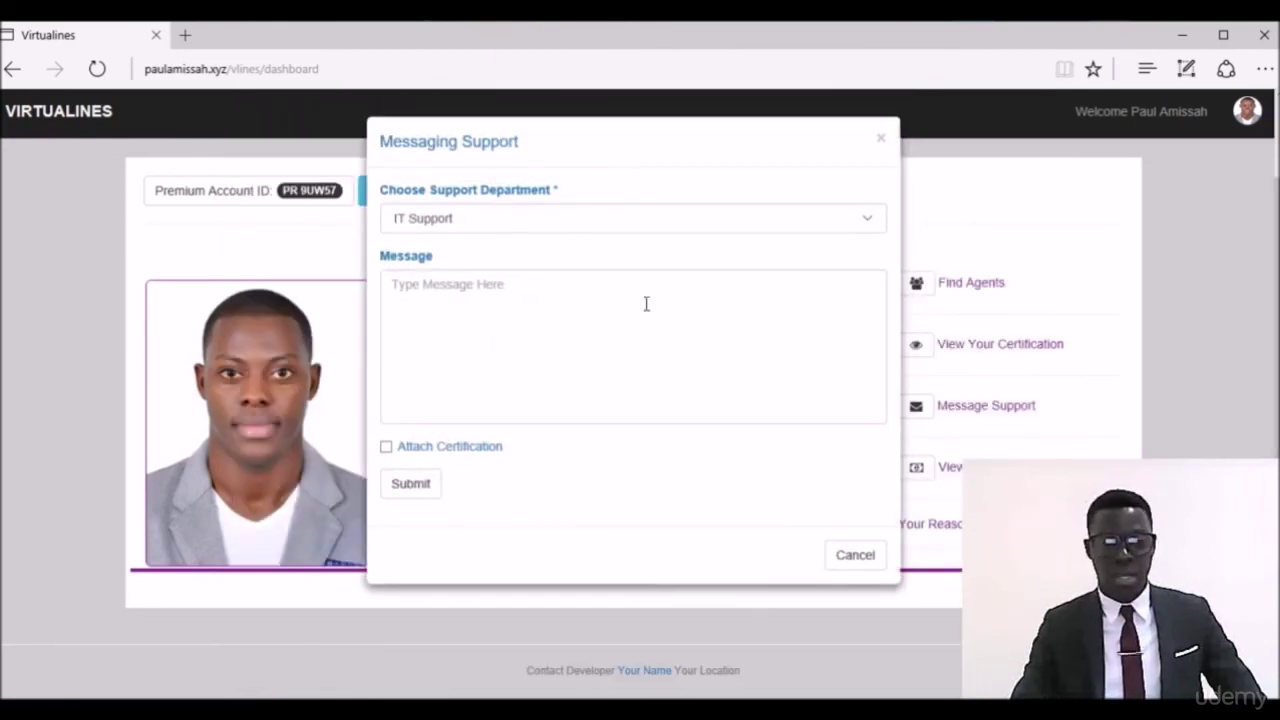
left_click(605, 322)
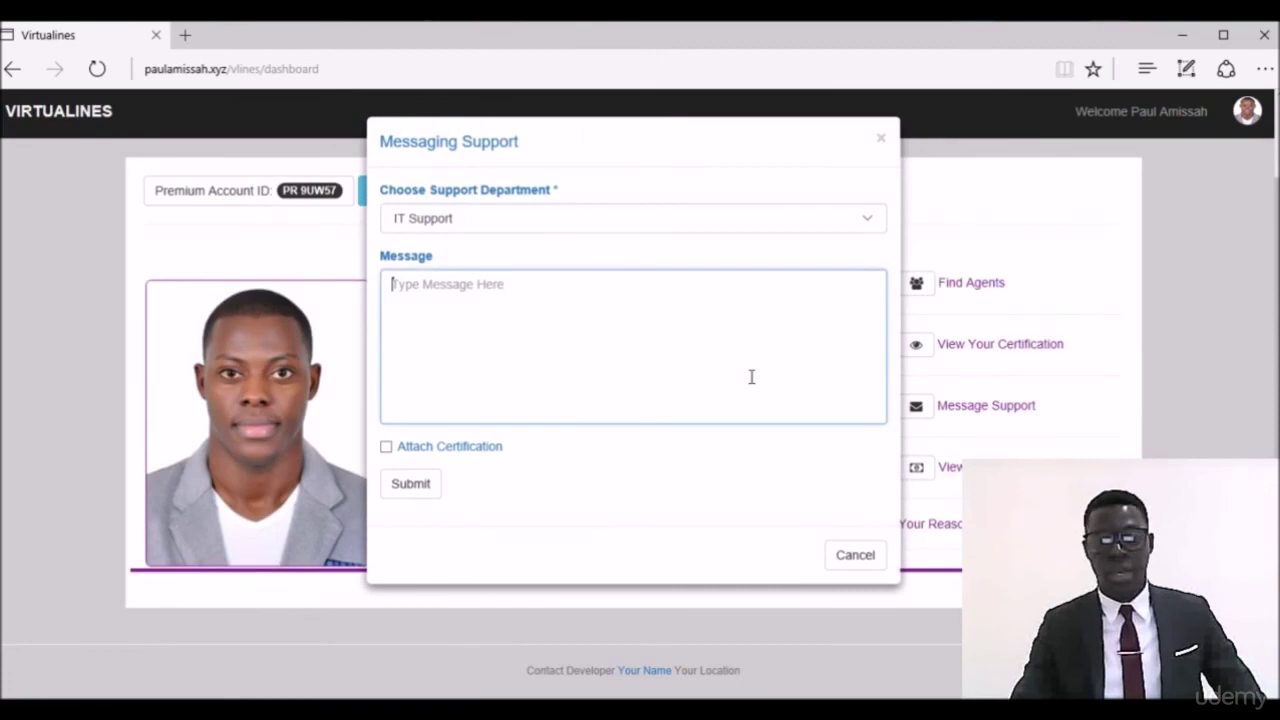
left_click(851, 556)
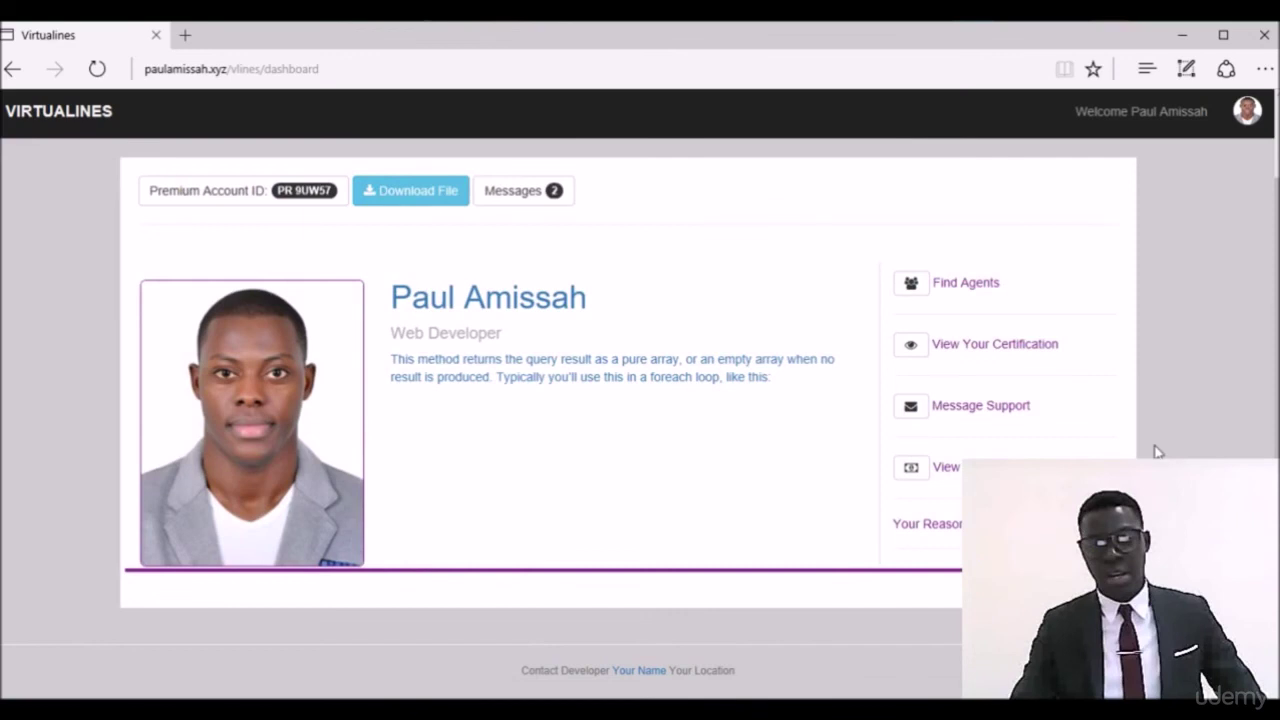
scroll(557, 434, "up", 1)
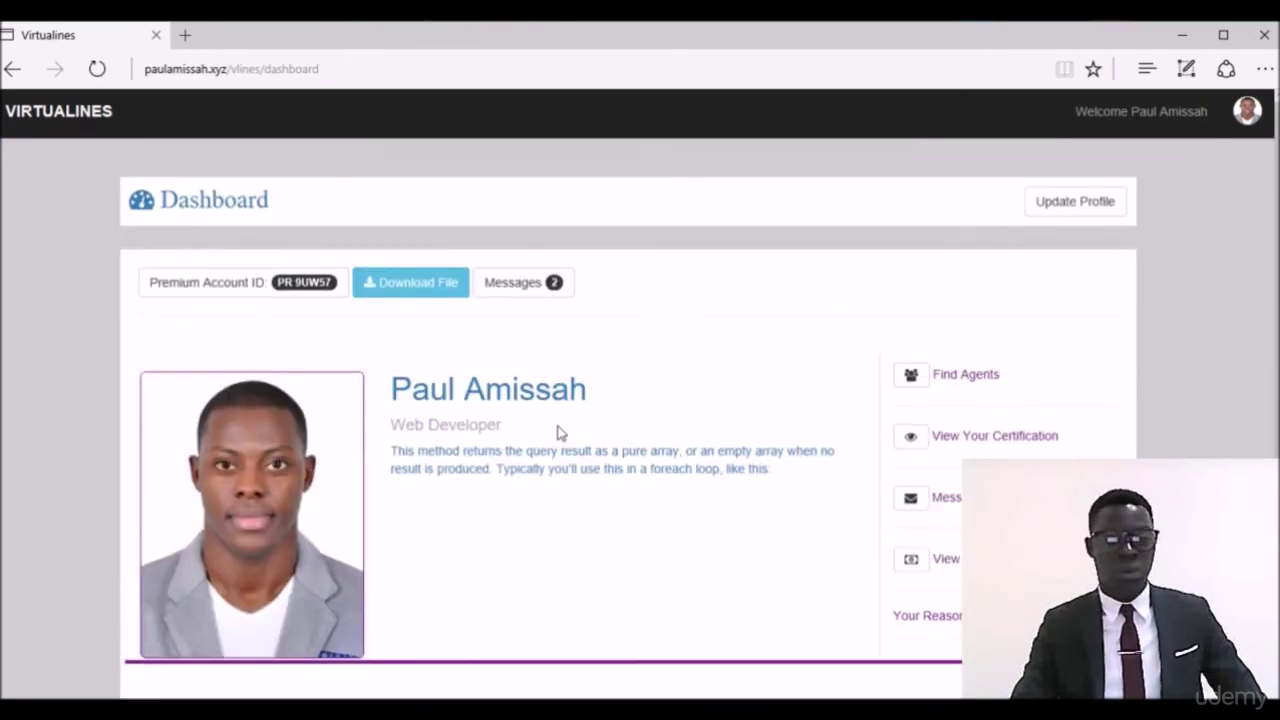
Download the Dubai List file and save it as dreal (4).xlsx
left_click(421, 284)
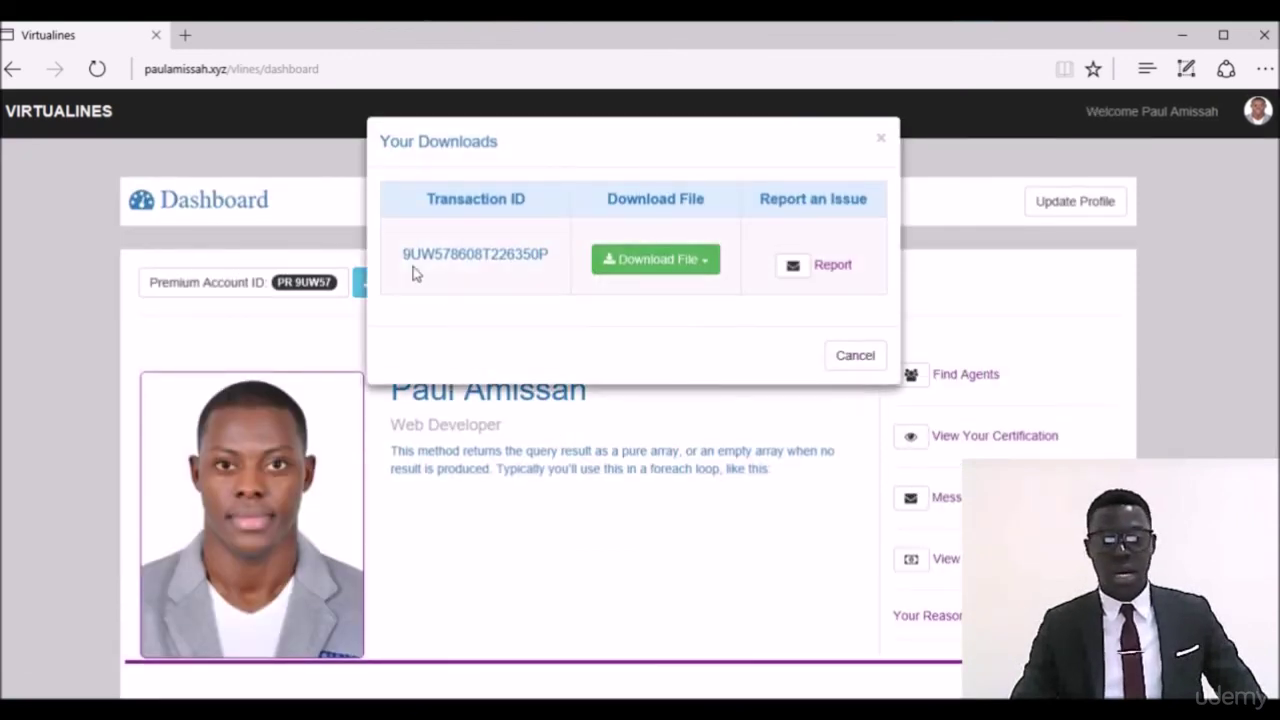
left_click(710, 264)
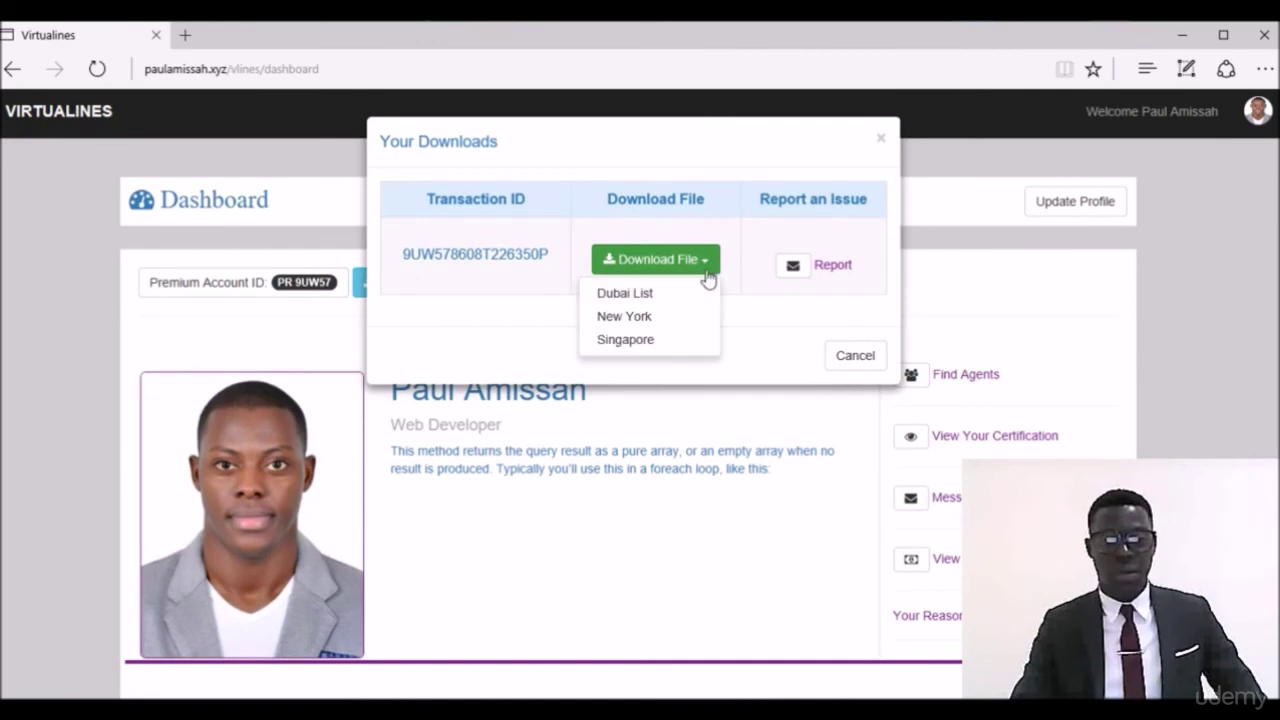
left_click(651, 294)
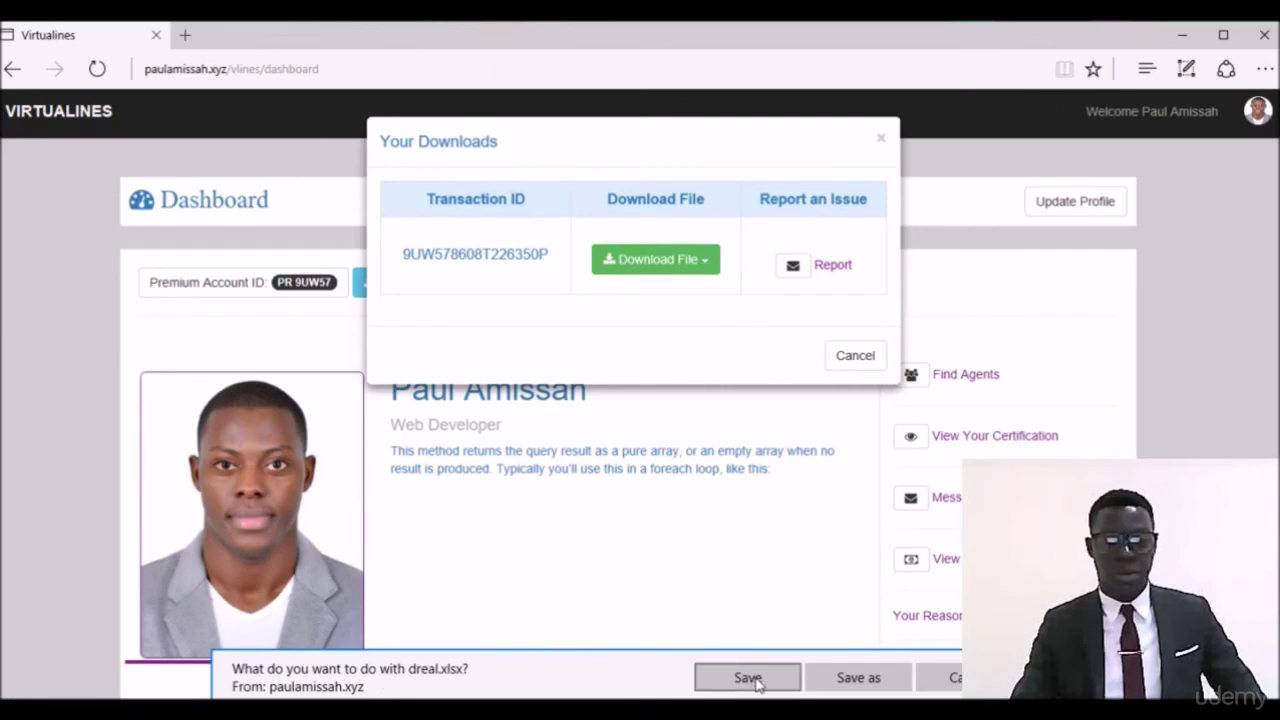
left_click(757, 678)
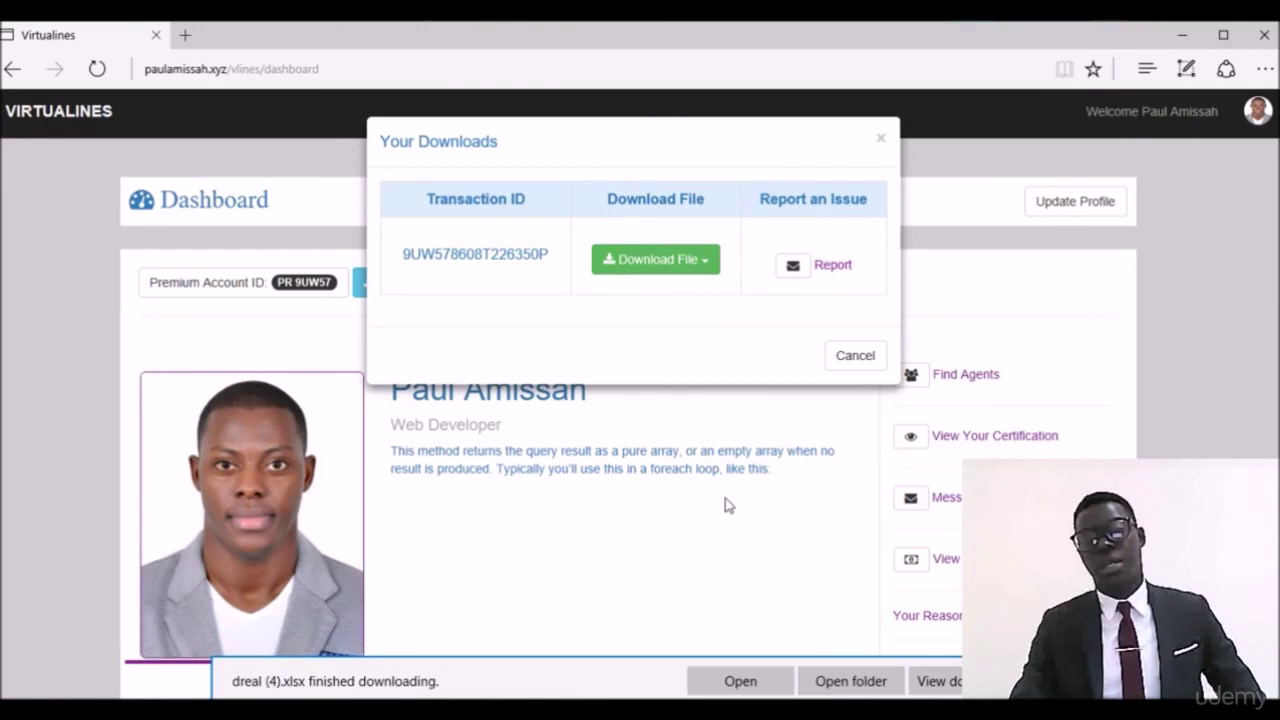